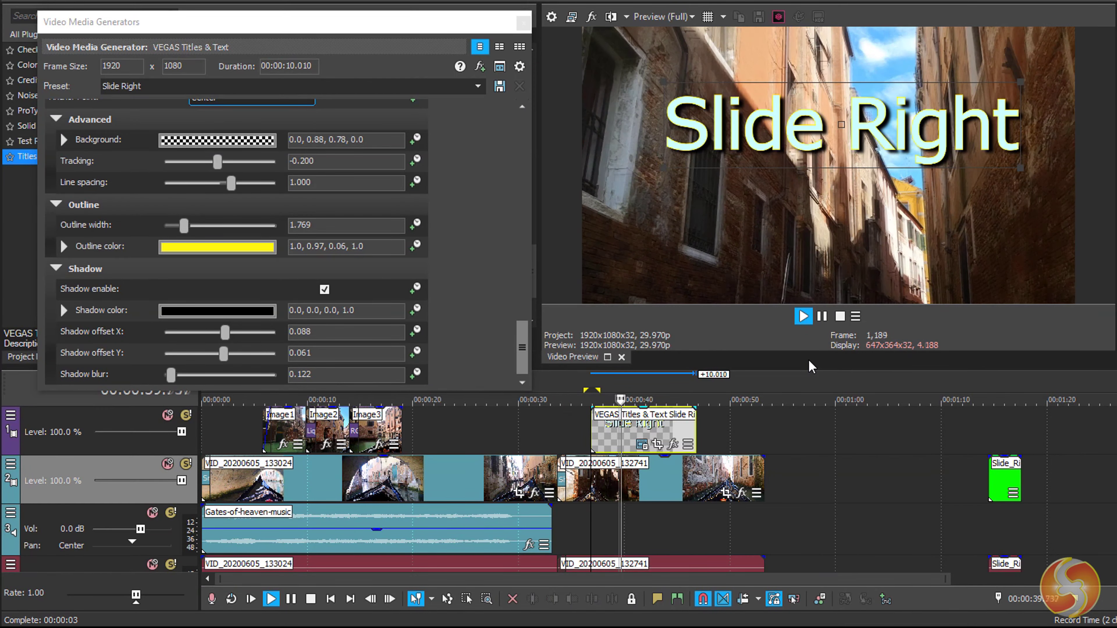
Stop playback and drag Slide_Right_byVideezy's Chroma Keyer low threshold down to about 0.74.
click(594, 383)
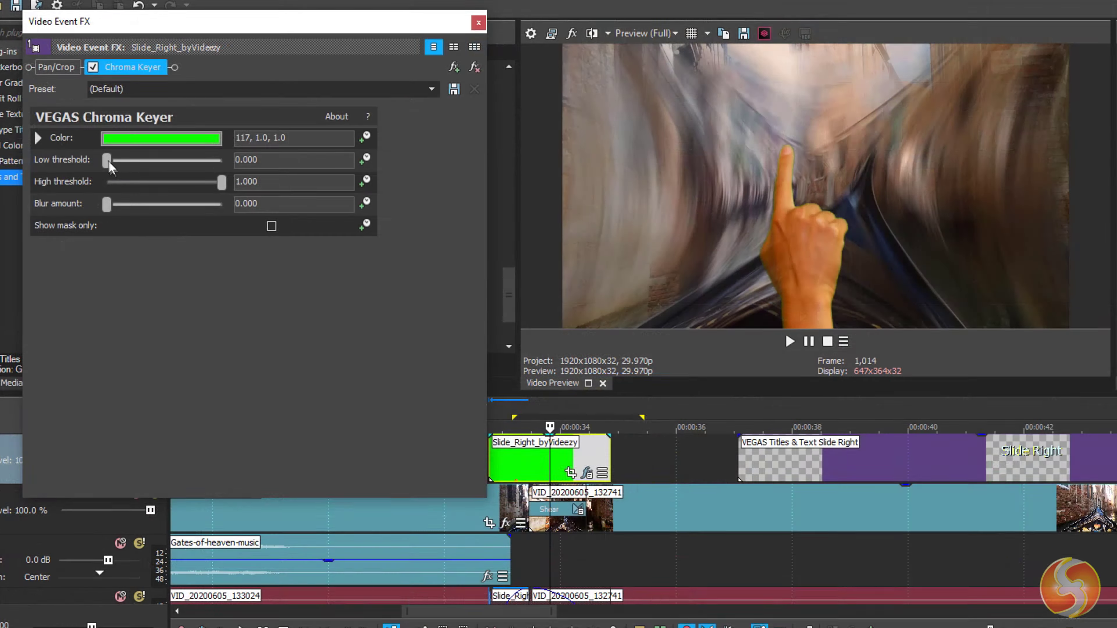
drag(105, 159, 132, 163)
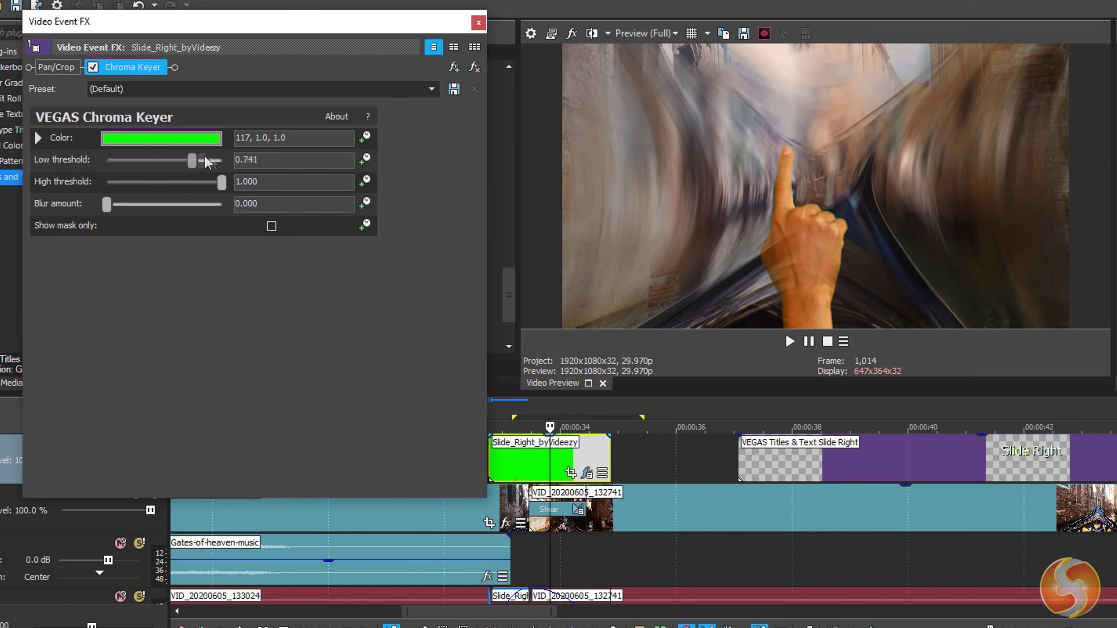
drag(211, 162, 152, 162)
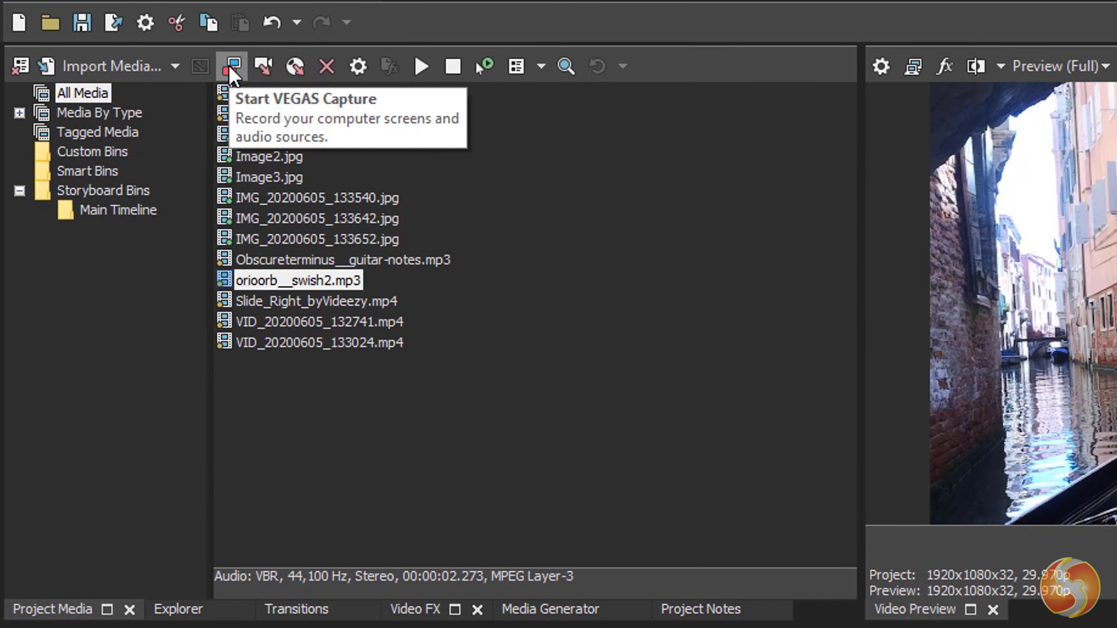
Launch VEGAS Capture with the HD Webcam on and DroidCam audio off.
click(232, 68)
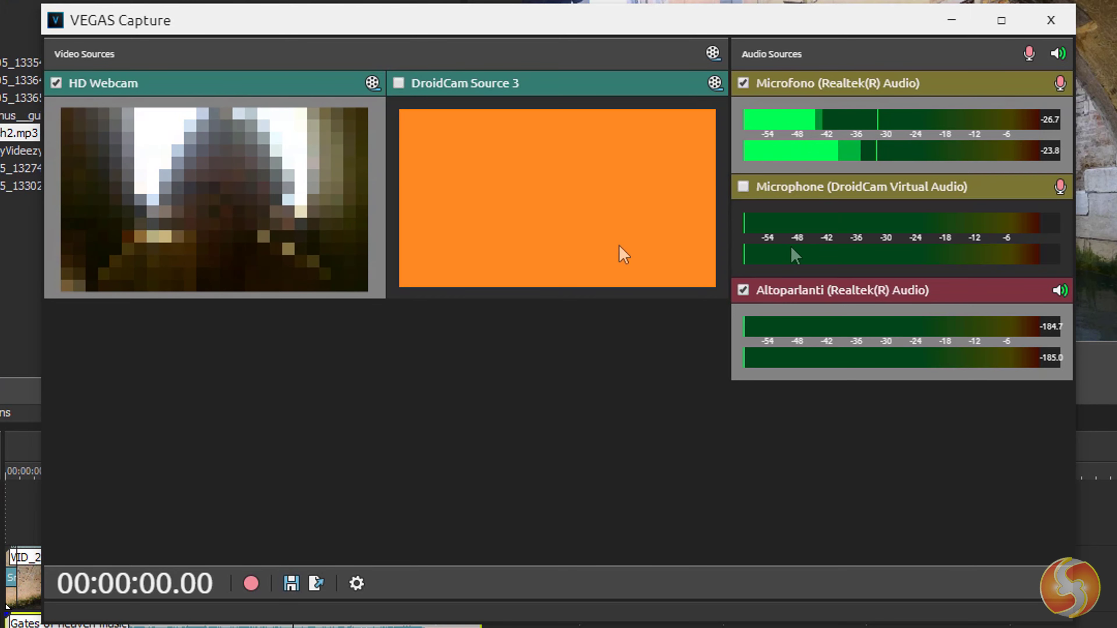
click(906, 186)
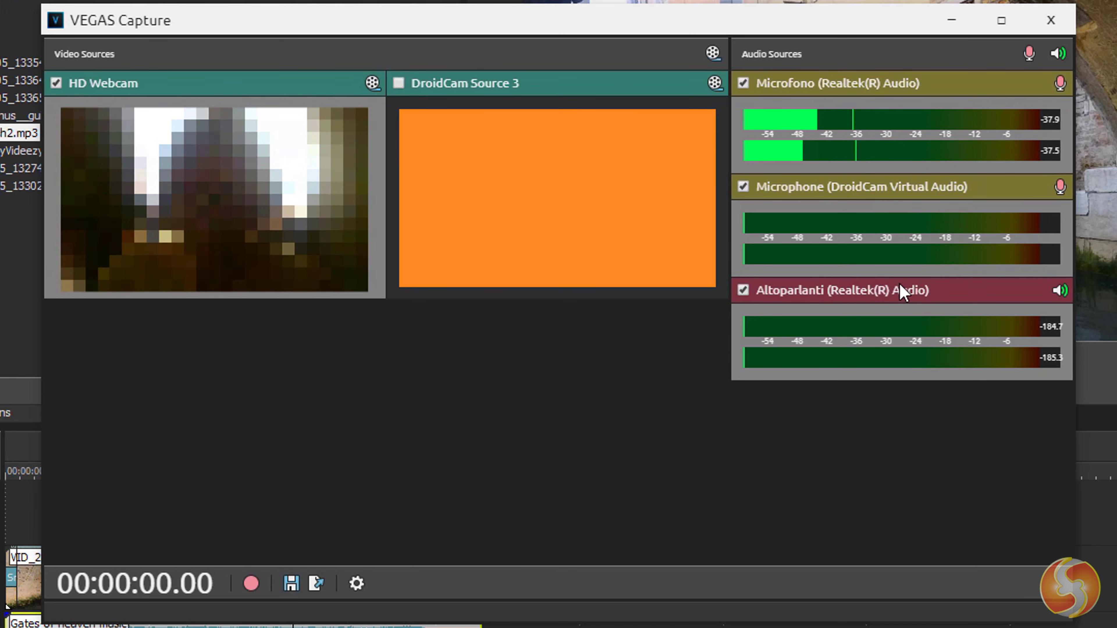
click(744, 187)
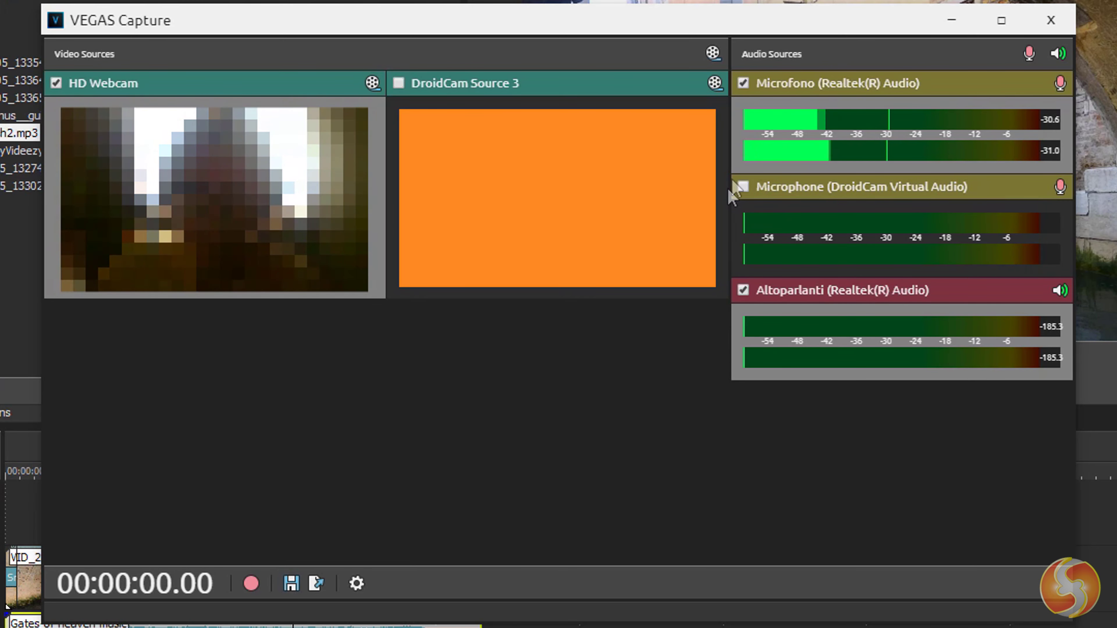
click(742, 187)
click(743, 188)
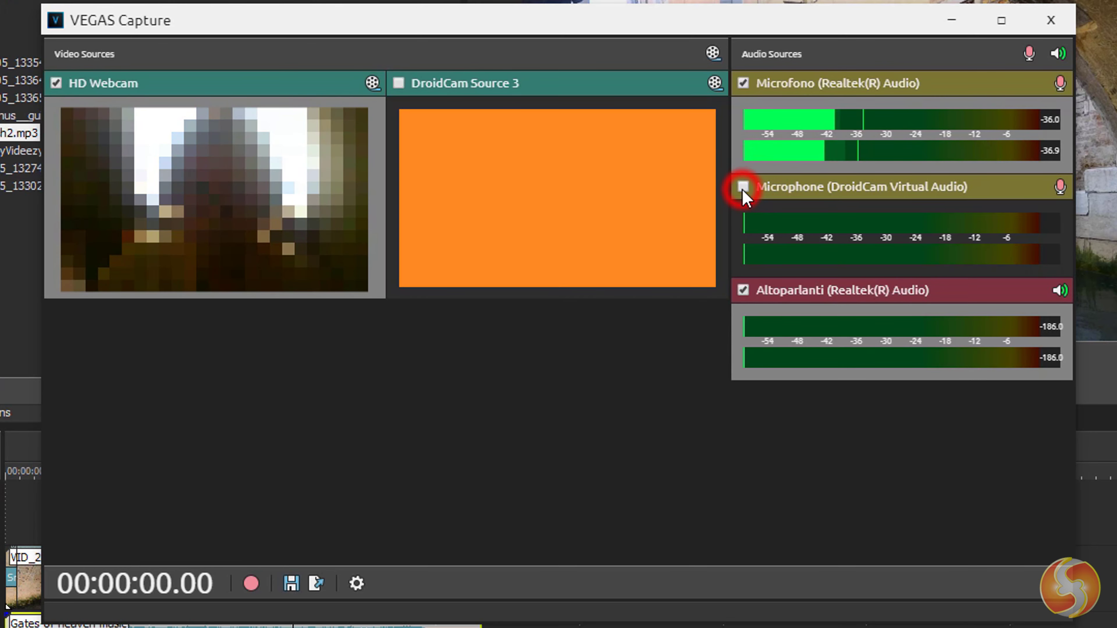
click(56, 84)
click(57, 83)
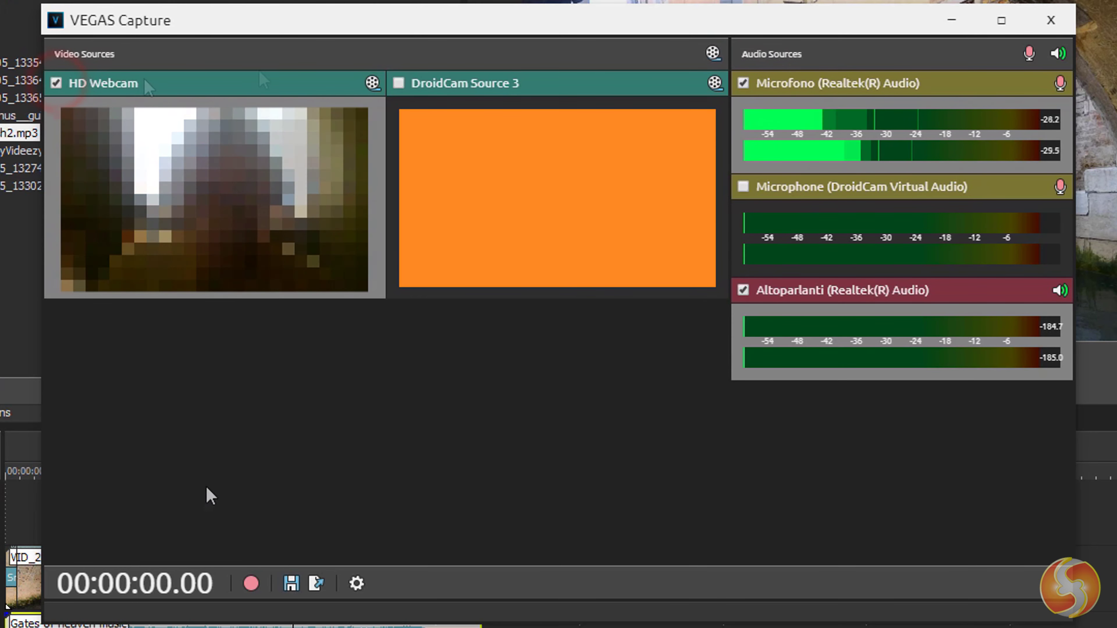
Record and stop a short test capture, then select the save path in capture settings.
click(251, 584)
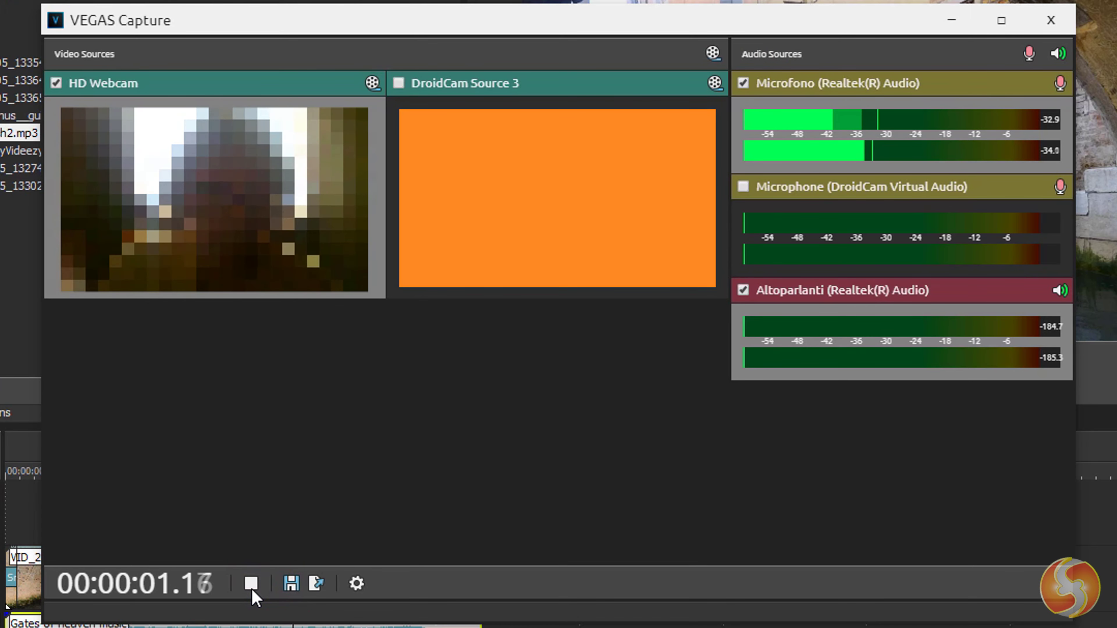
click(252, 589)
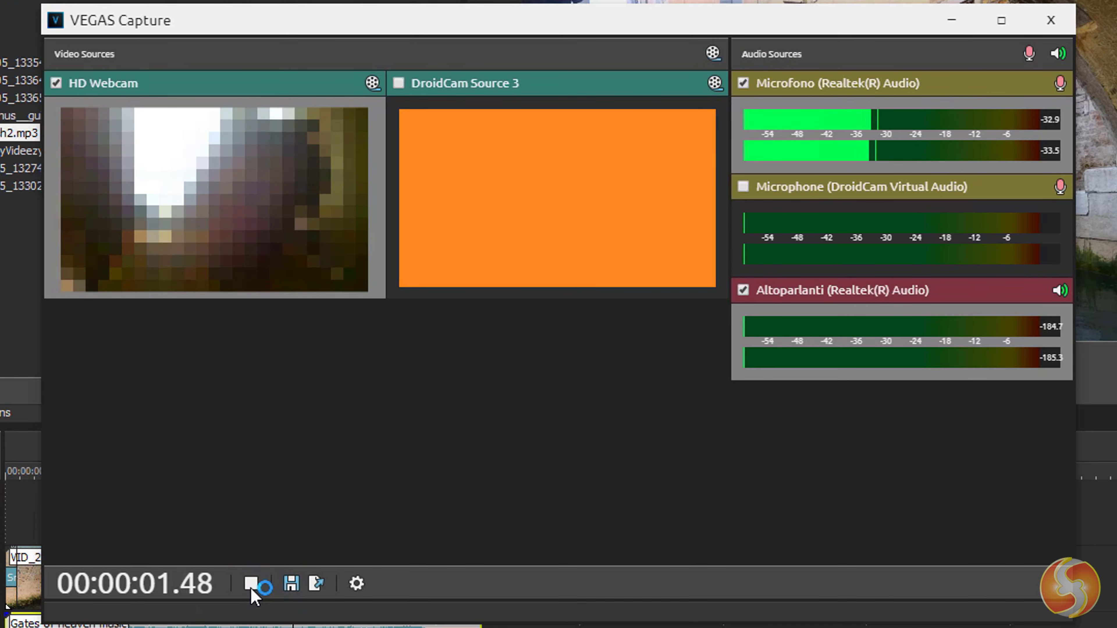
click(357, 584)
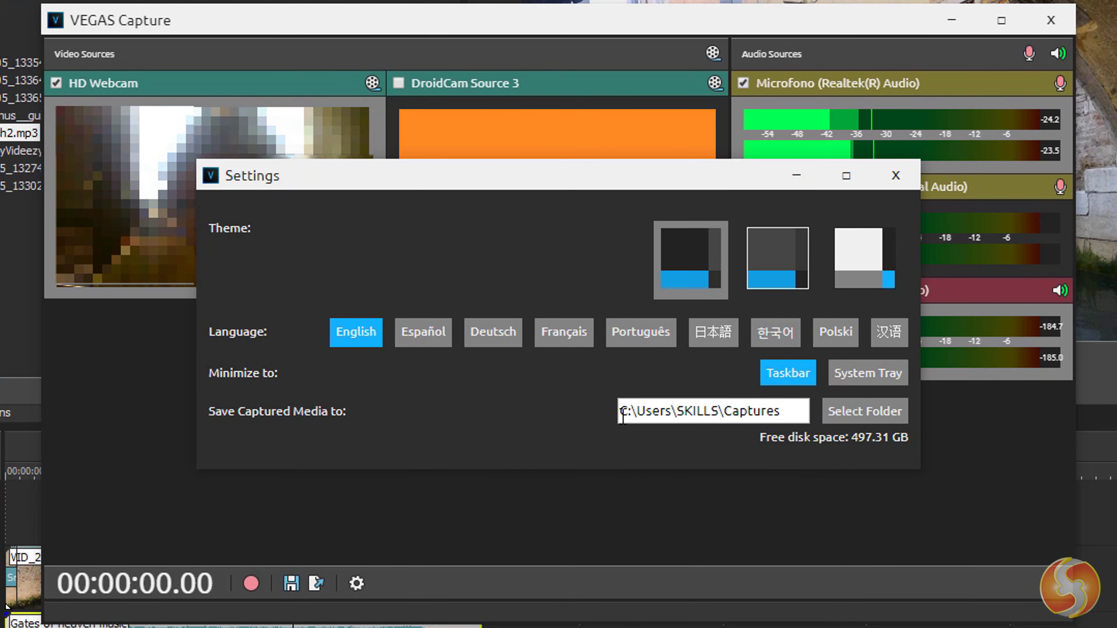
drag(622, 416, 798, 413)
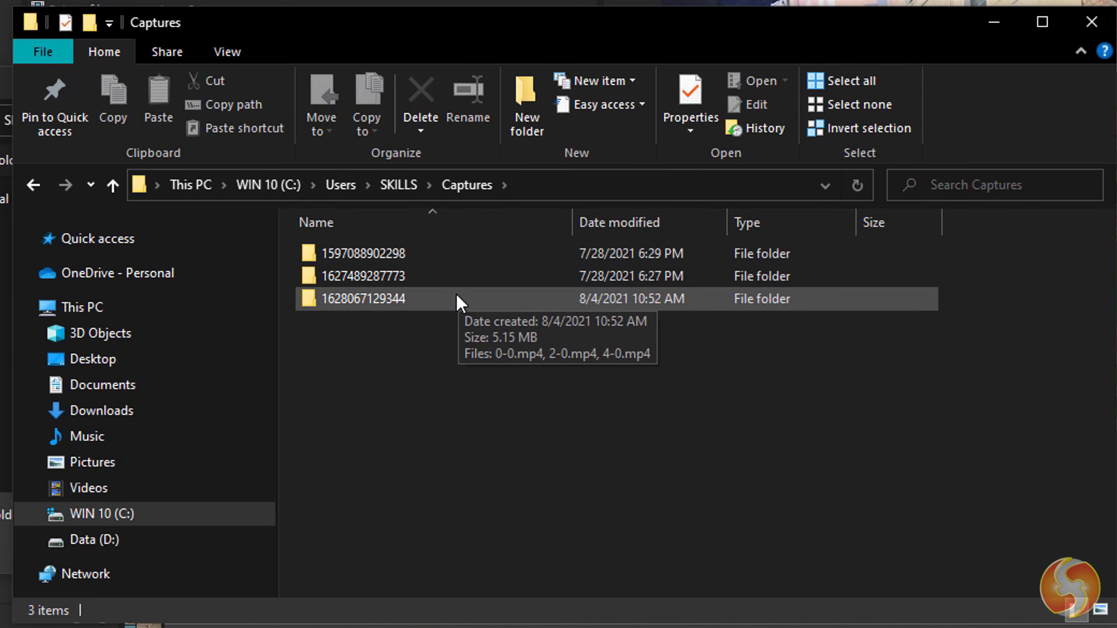
double_click(457, 300)
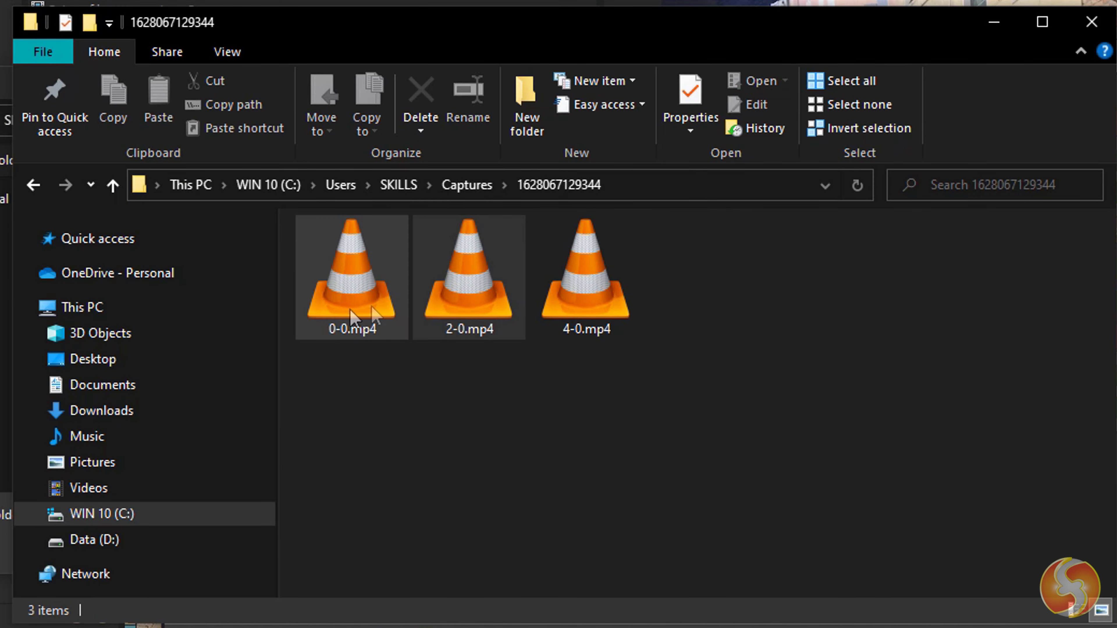
click(481, 185)
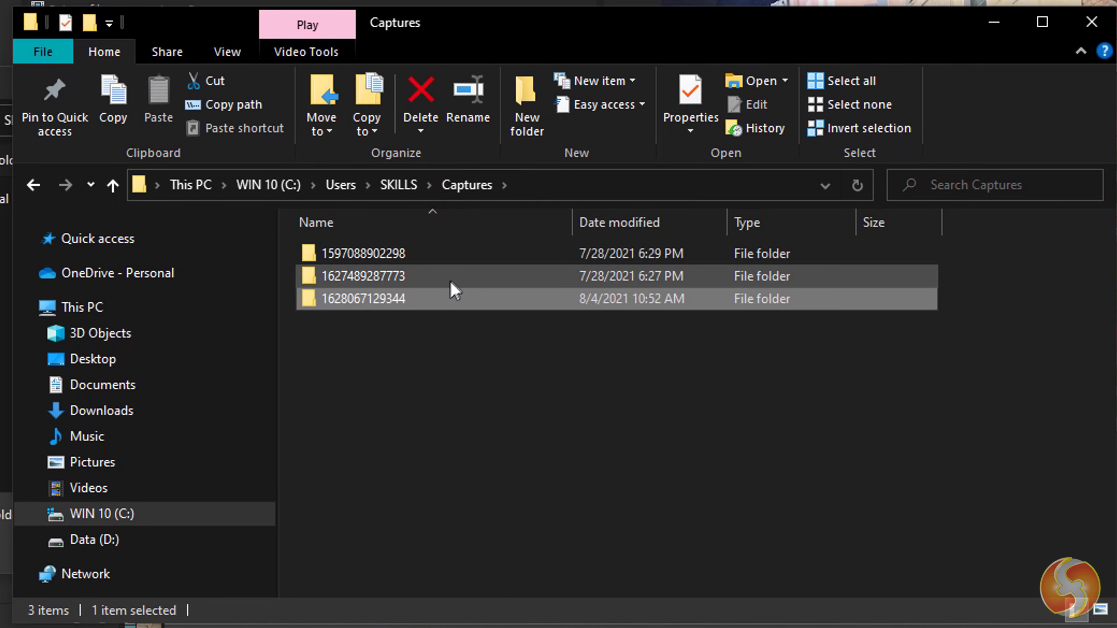
double_click(451, 281)
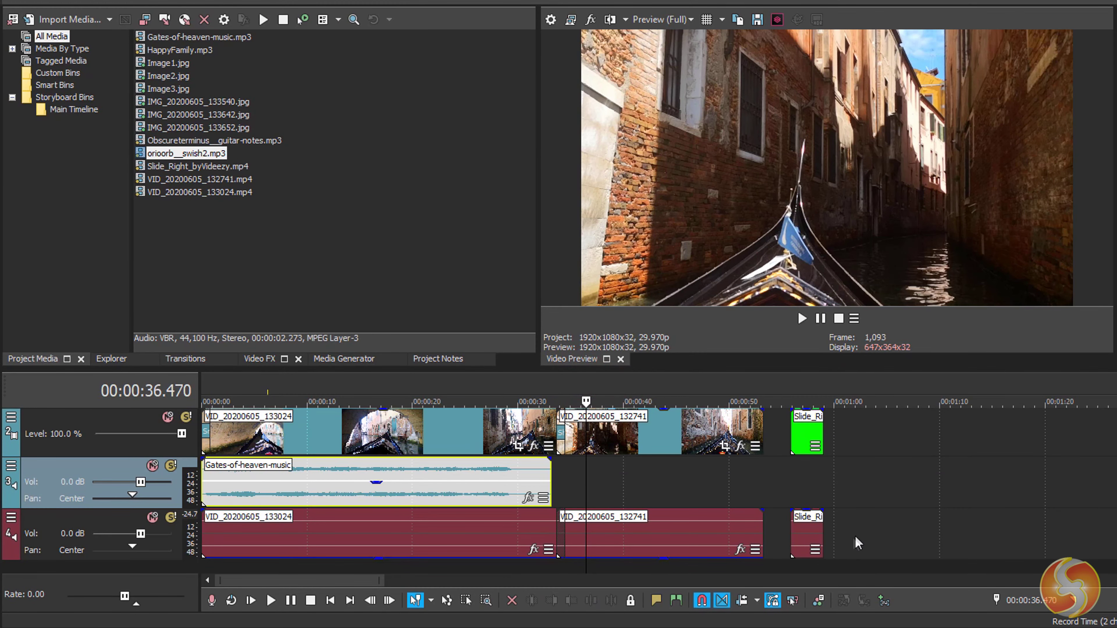
Insert a new audio track and mute the Gates-of-heaven-music track.
right_click(855, 536)
click(925, 386)
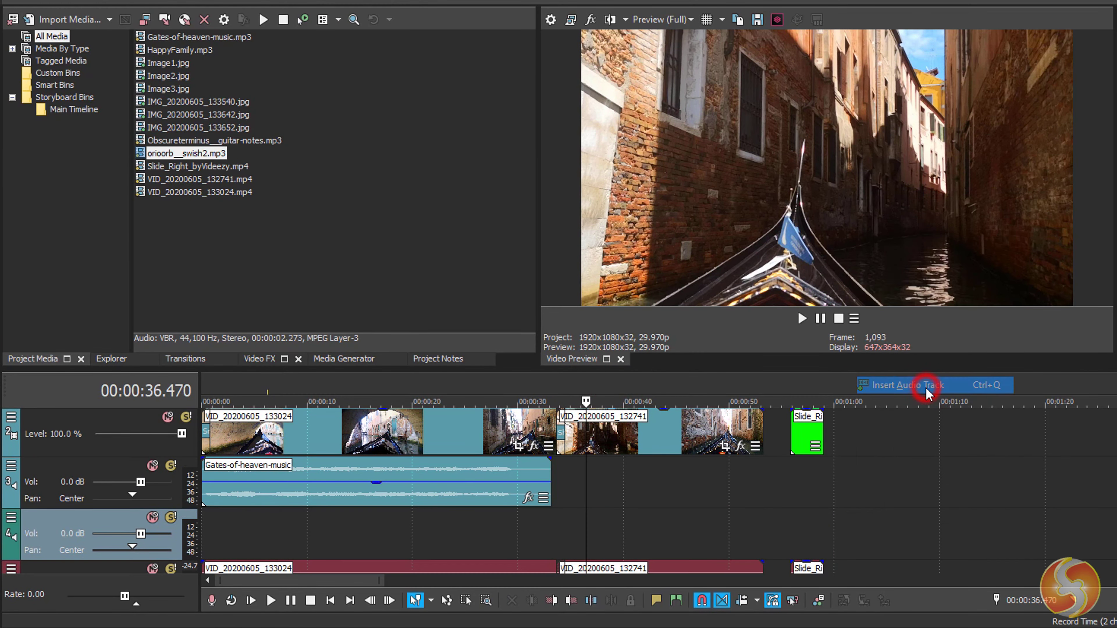
click(211, 387)
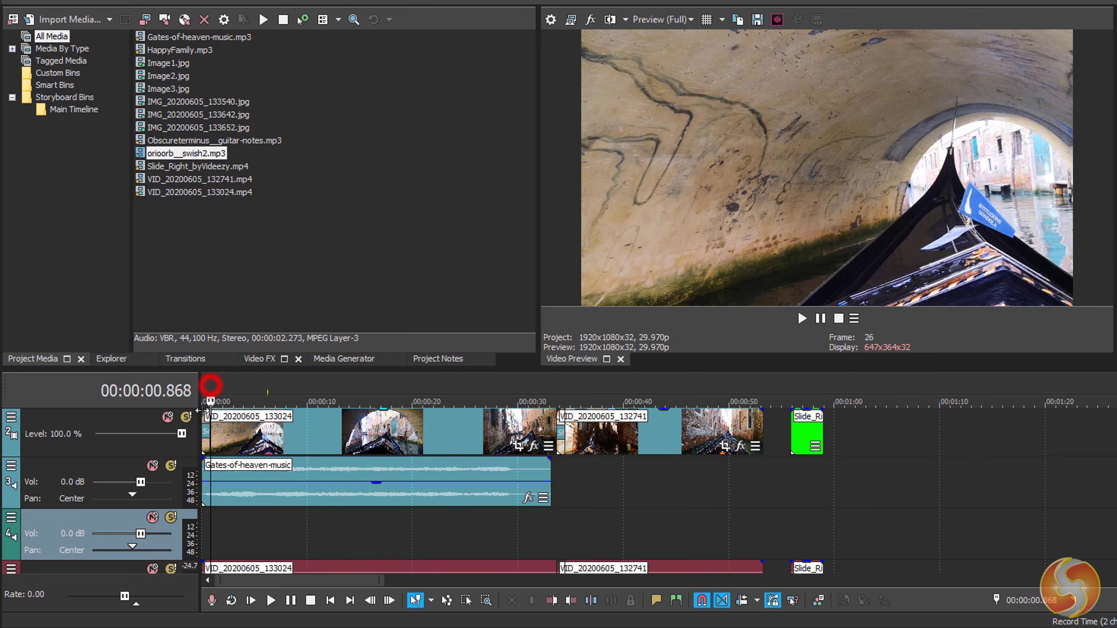
click(153, 465)
Arm track 4 for recording with Microsoft Sound Mapper as its input.
click(17, 520)
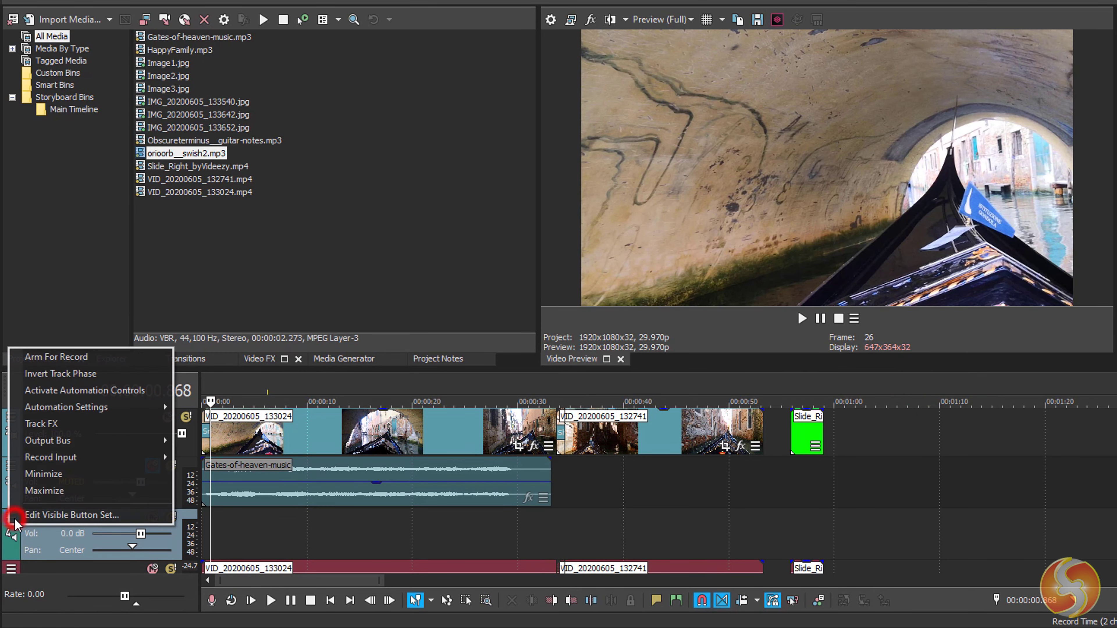
click(94, 357)
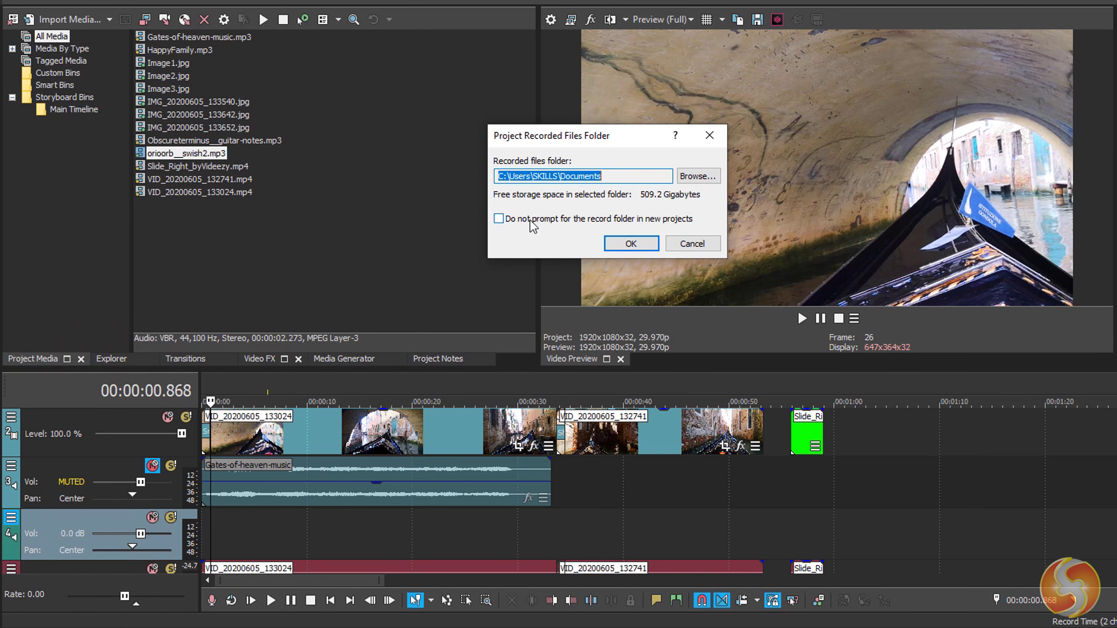
click(640, 244)
click(11, 517)
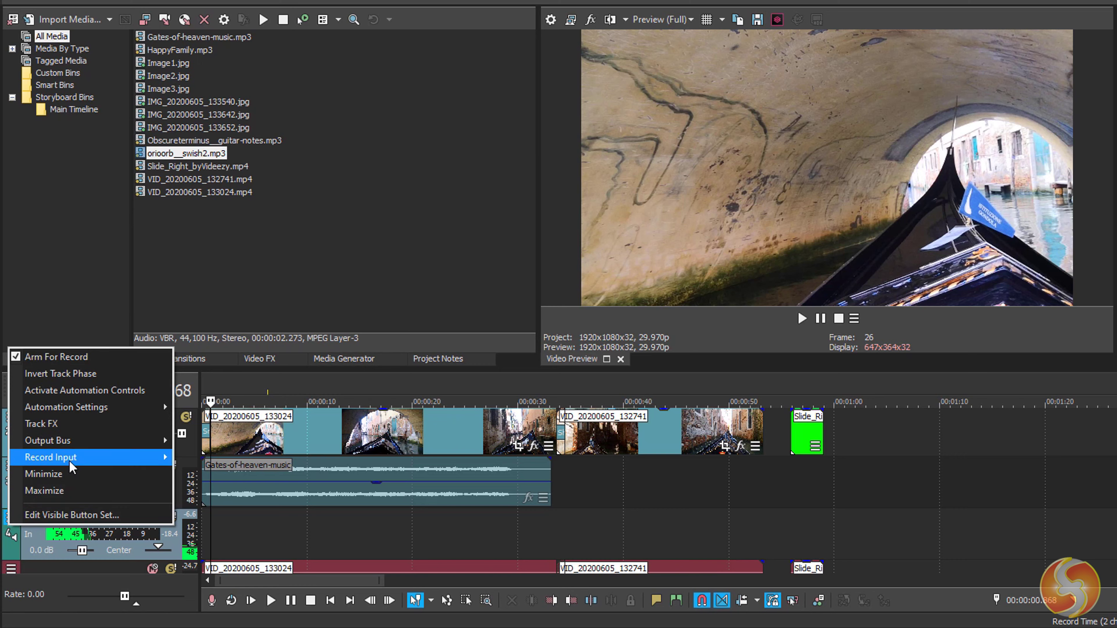
mouse_move(87, 459)
mouse_move(243, 459)
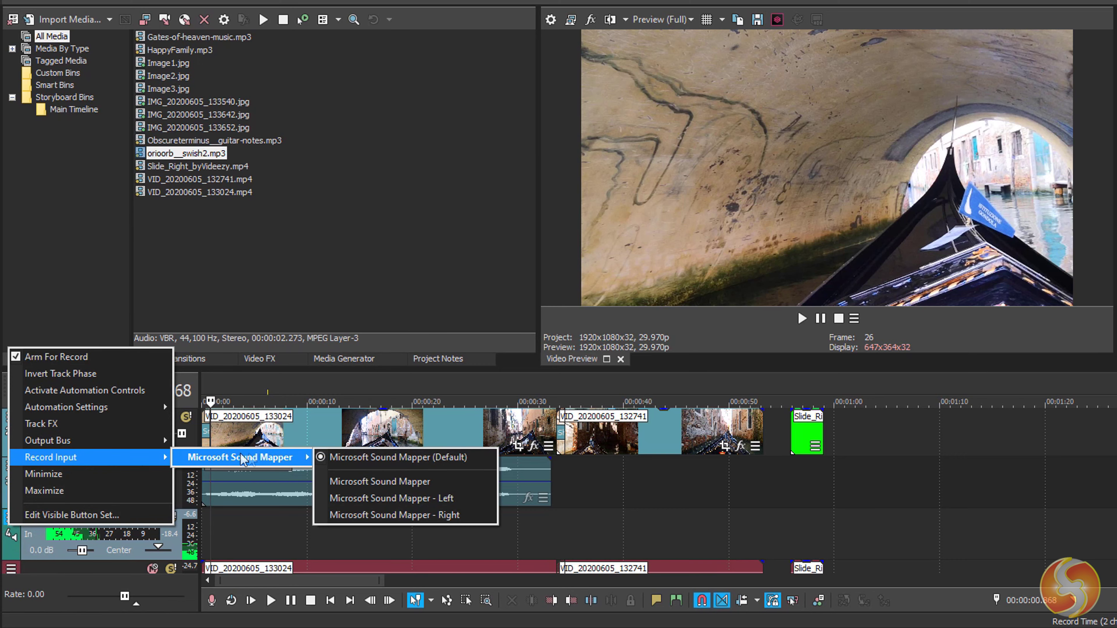
click(422, 457)
Record a short voice-over onto track 4 and select the resulting Track 4 - 1.wav file.
click(211, 600)
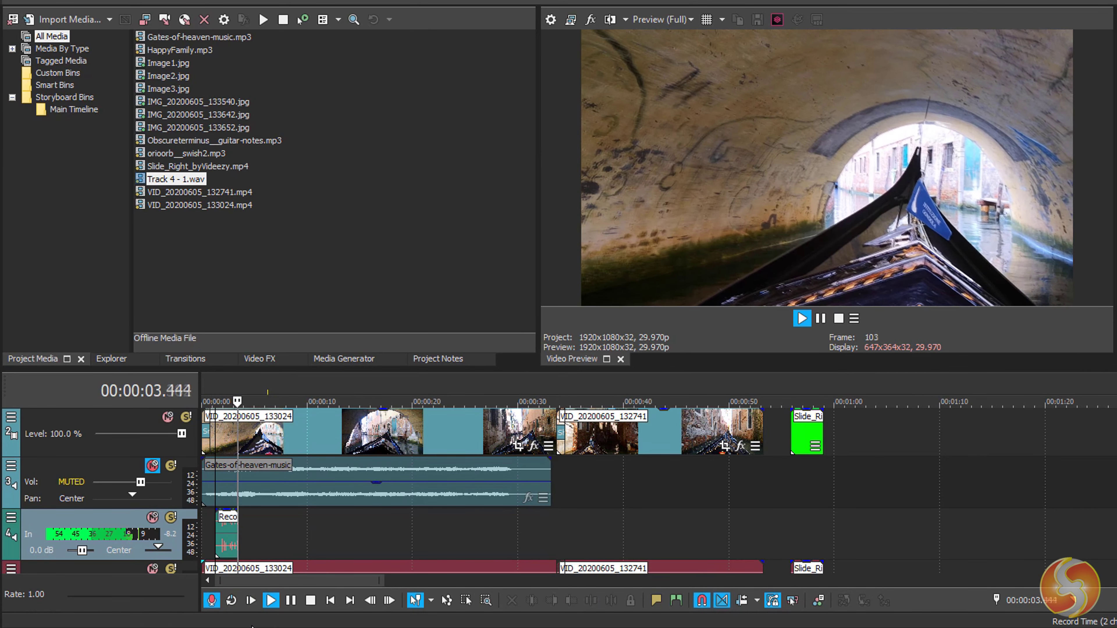
click(212, 601)
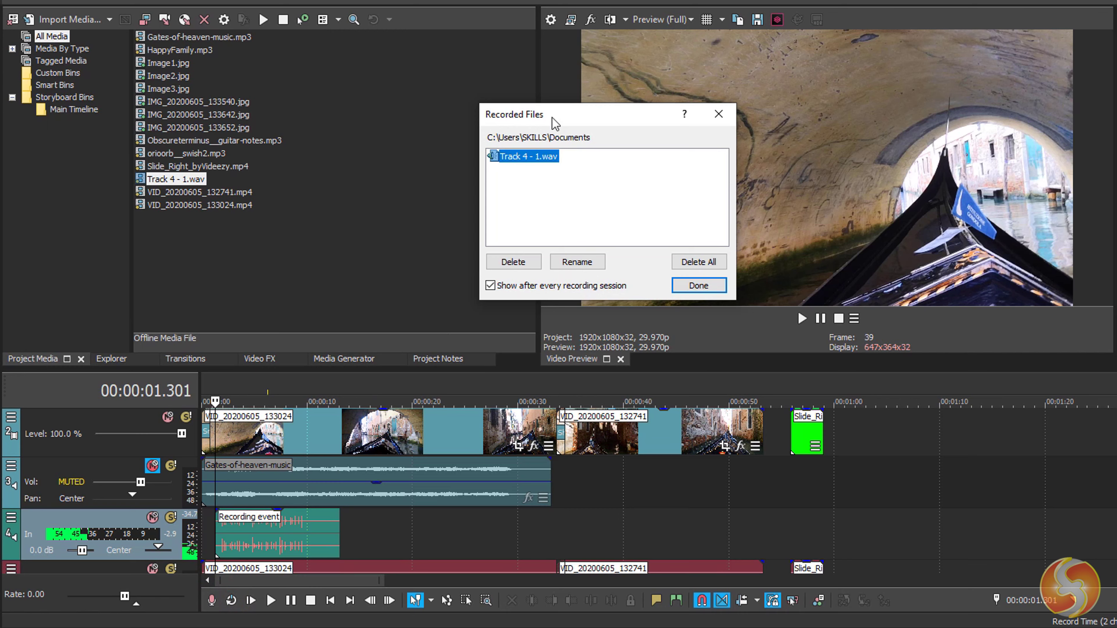
double_click(516, 137)
click(587, 136)
click(527, 156)
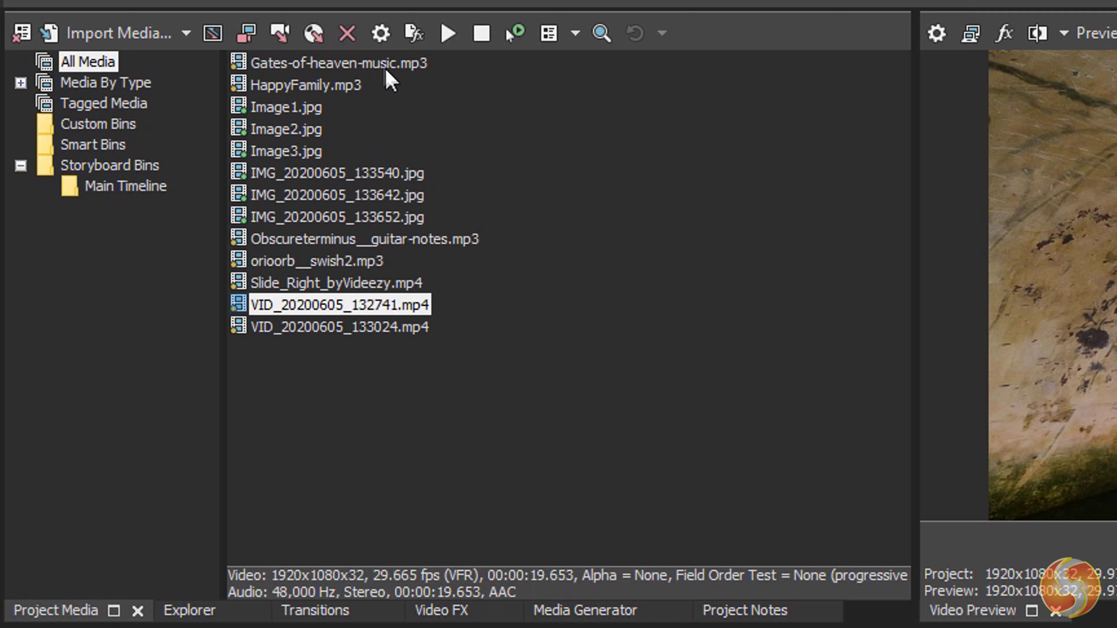
Browse project media by type (audio, still images), then show all 13 files as thumbnails.
click(20, 82)
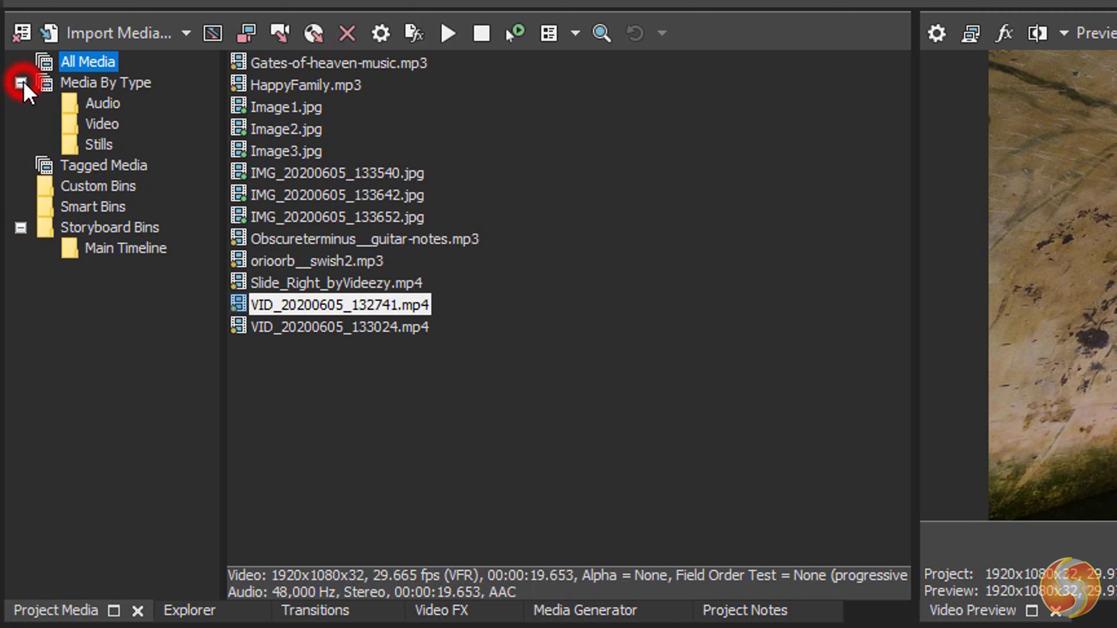
click(110, 83)
click(113, 110)
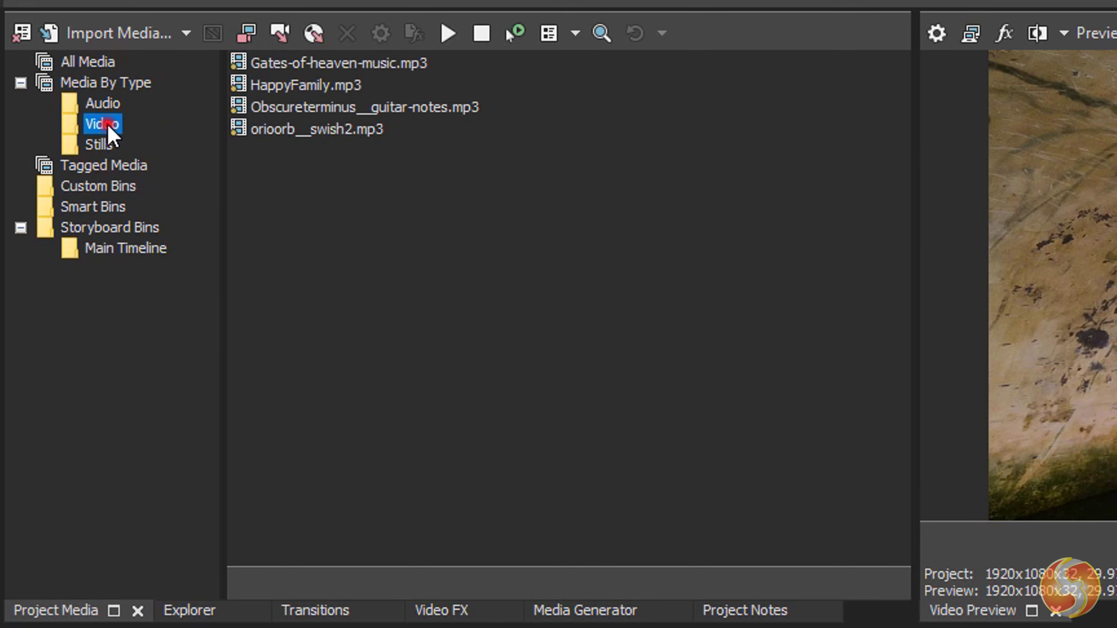
click(100, 143)
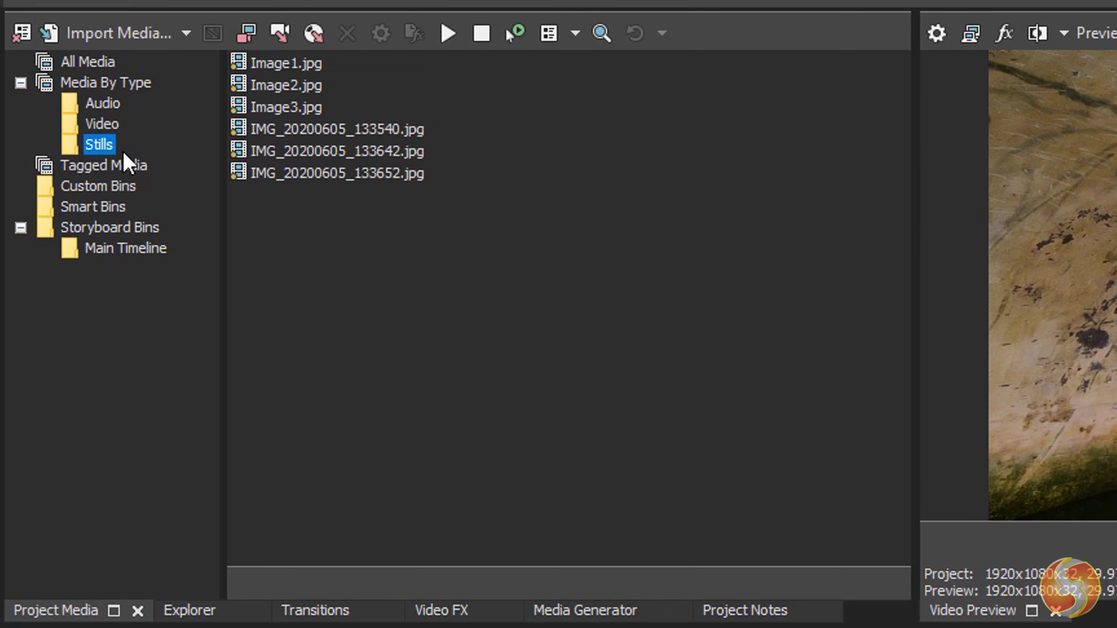
click(84, 61)
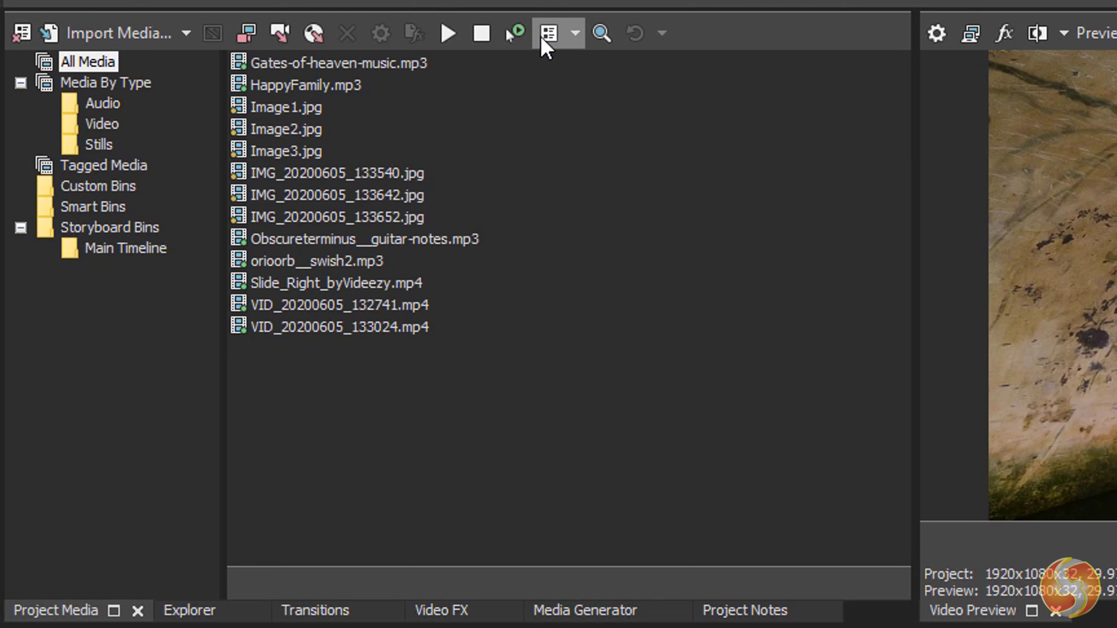
click(562, 47)
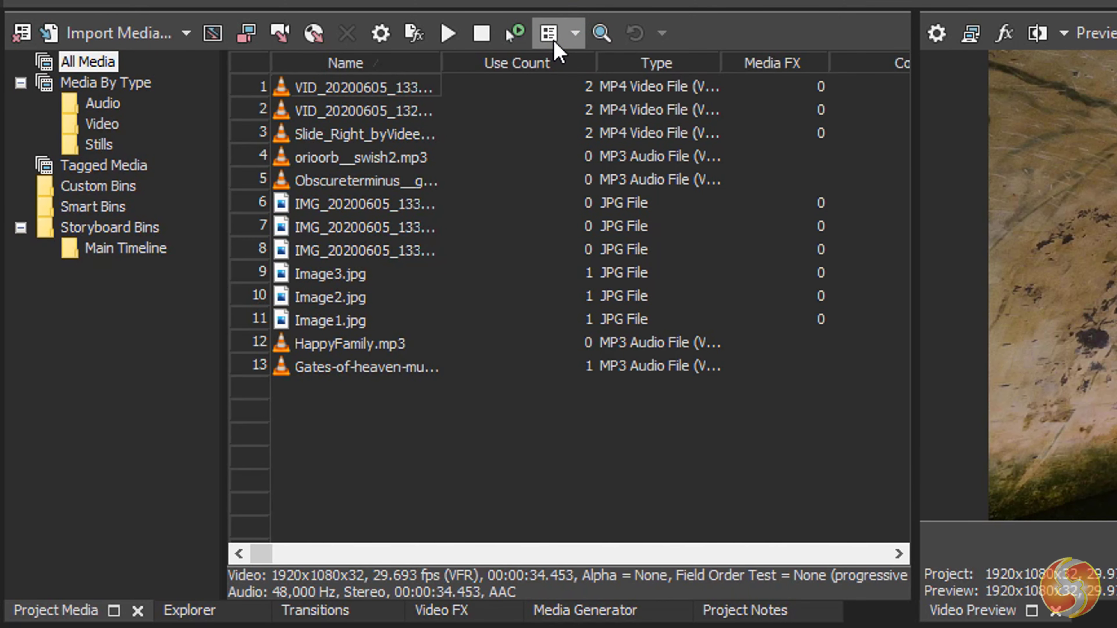
click(555, 45)
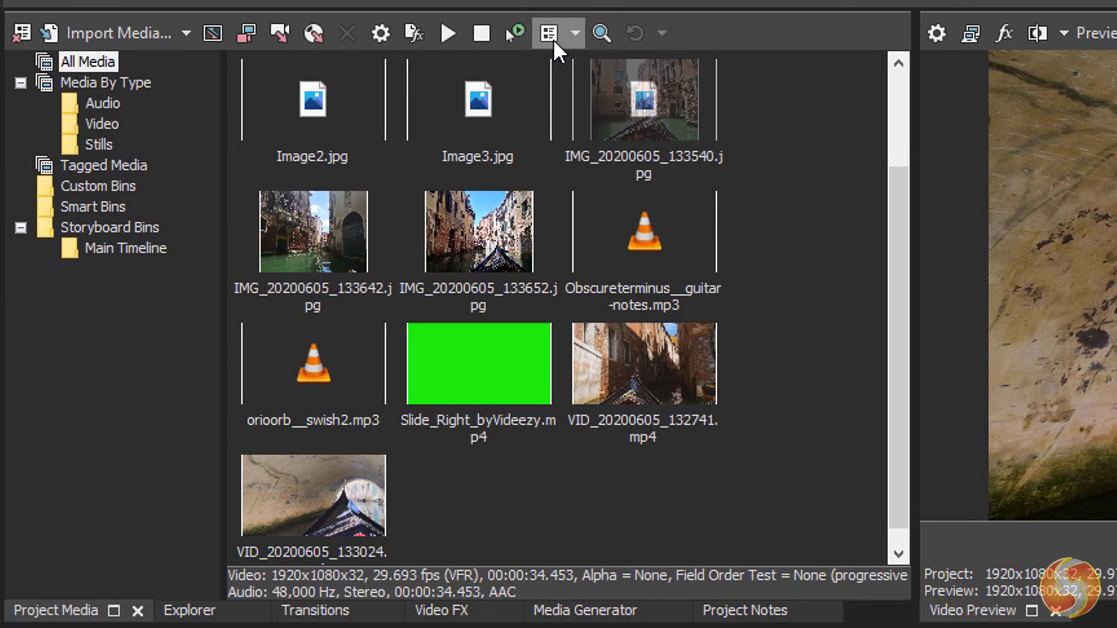
In Media Tags view, tag Image3.jpg and the other two files Favorite, then open the Favorite bin.
click(574, 38)
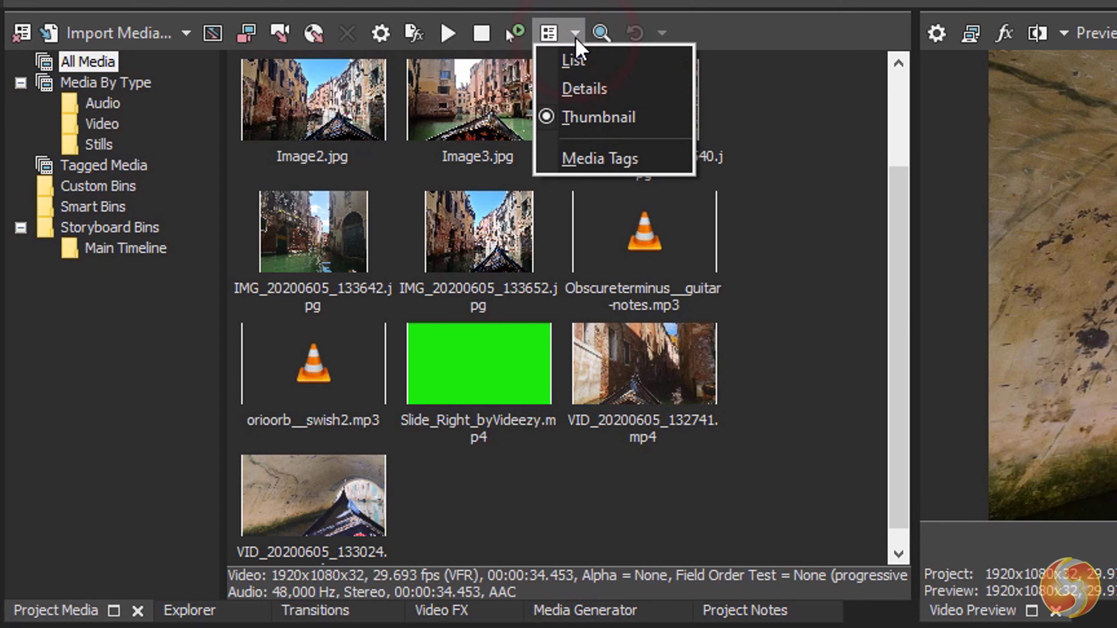
click(644, 159)
click(475, 101)
click(290, 472)
text(Favorite)
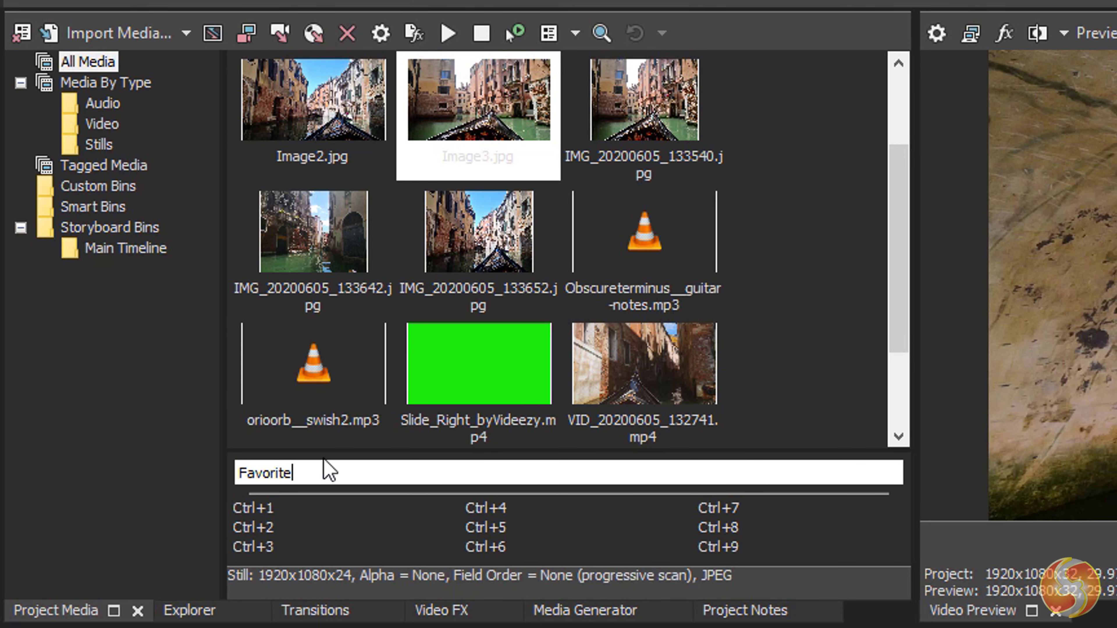
key(Return)
click(76, 165)
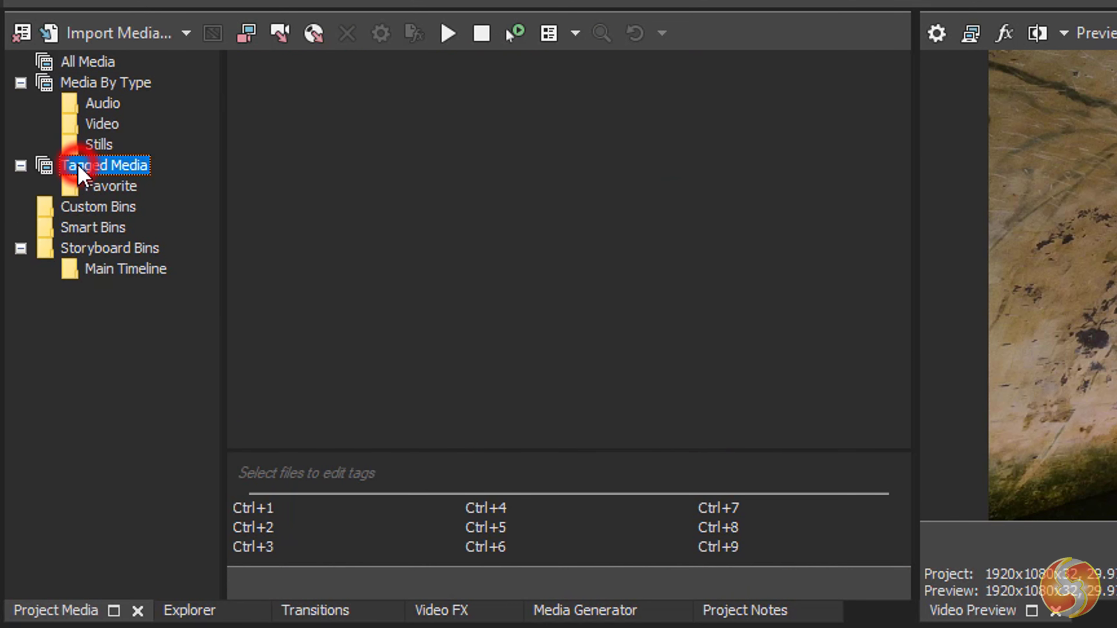
click(111, 187)
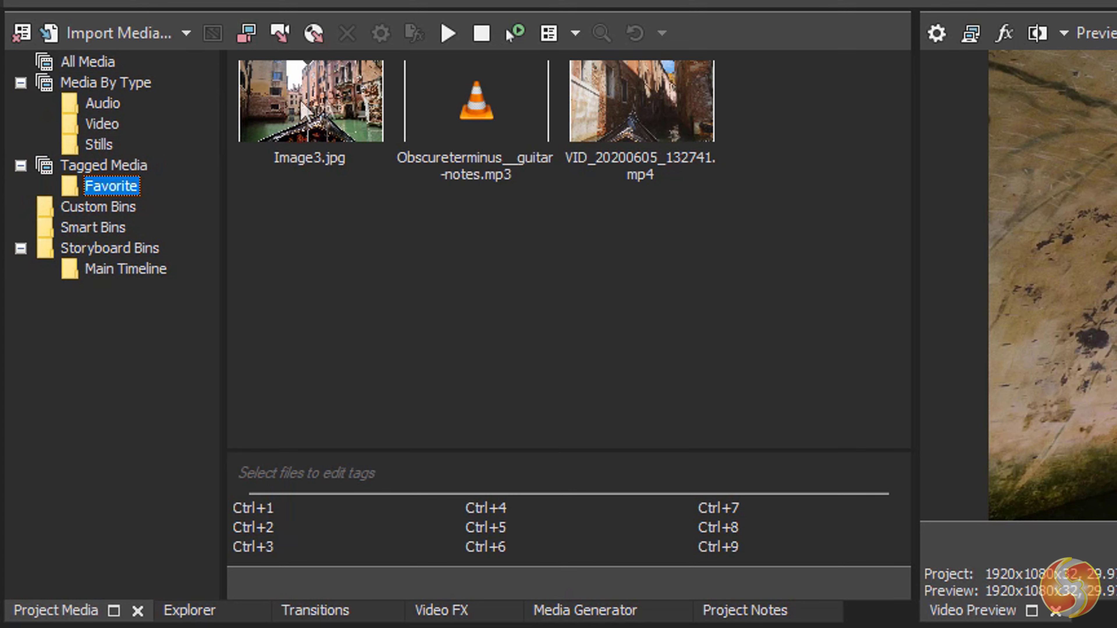
Browse the Color Gradient, Credit Roll, Noise Texture, Solid Color and Test Pattern generator presets.
click(584, 610)
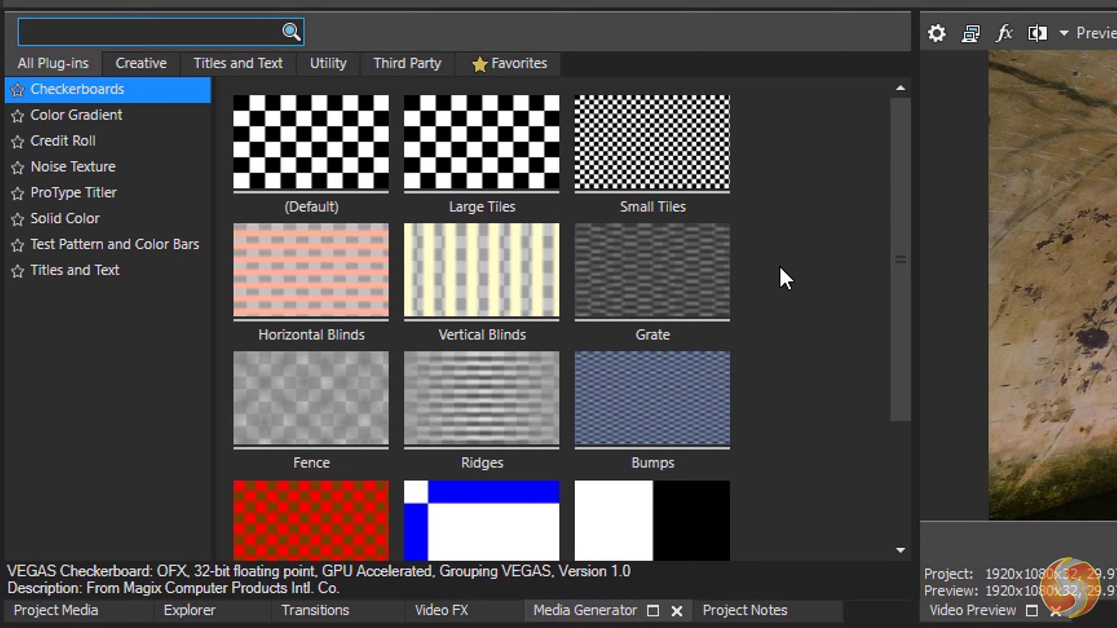
scroll(705, 212, down, 3)
scroll(668, 250, up, 3)
click(102, 114)
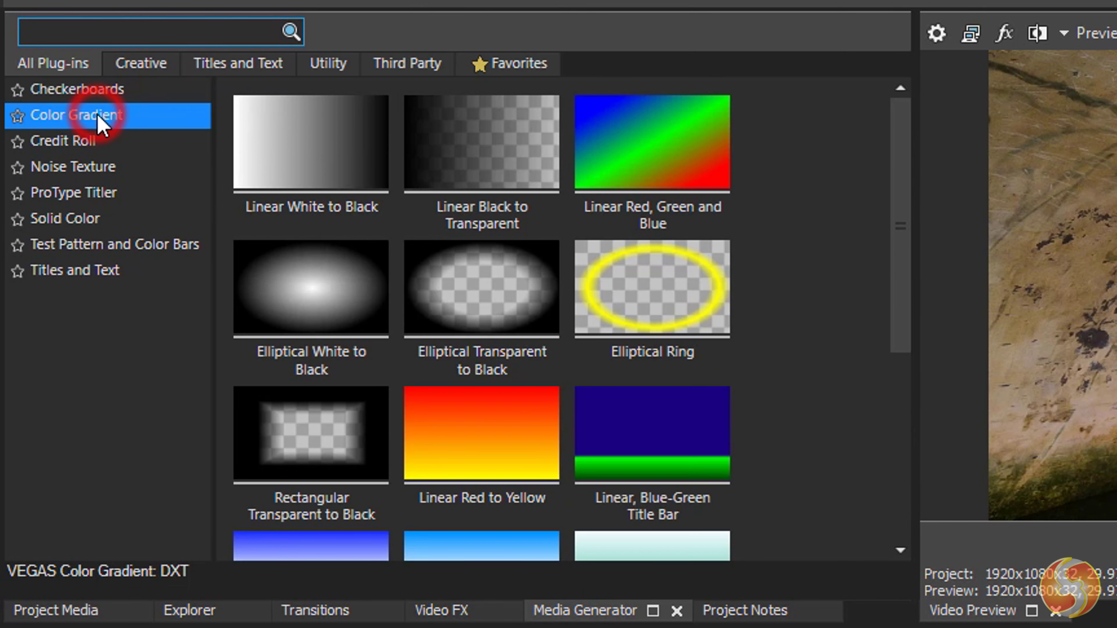
scroll(754, 387, down, 3)
scroll(754, 387, up, 3)
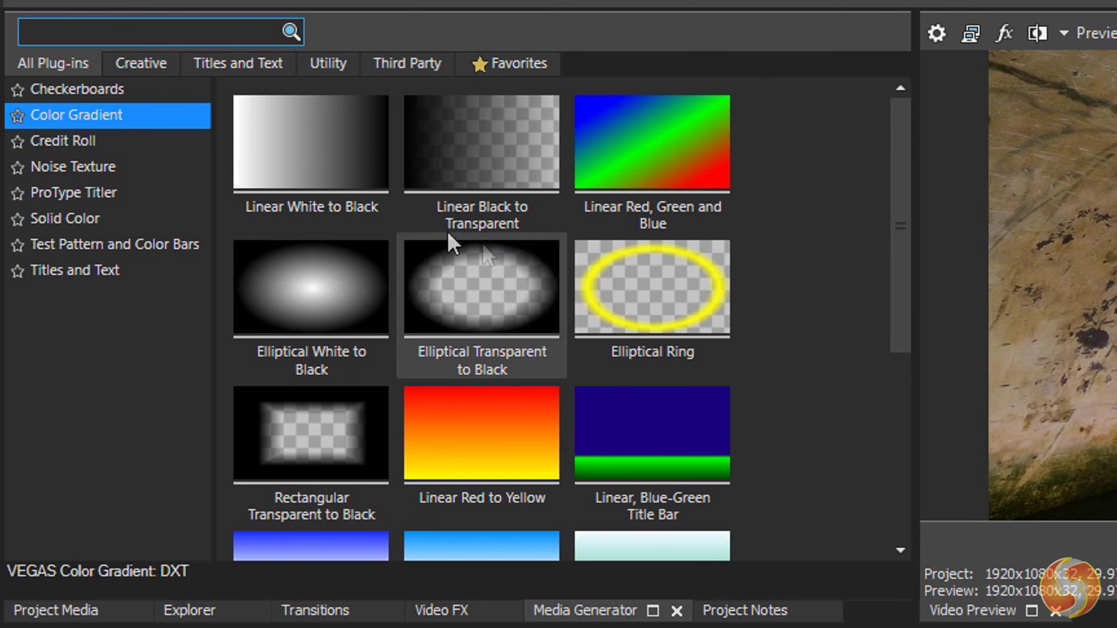
click(106, 144)
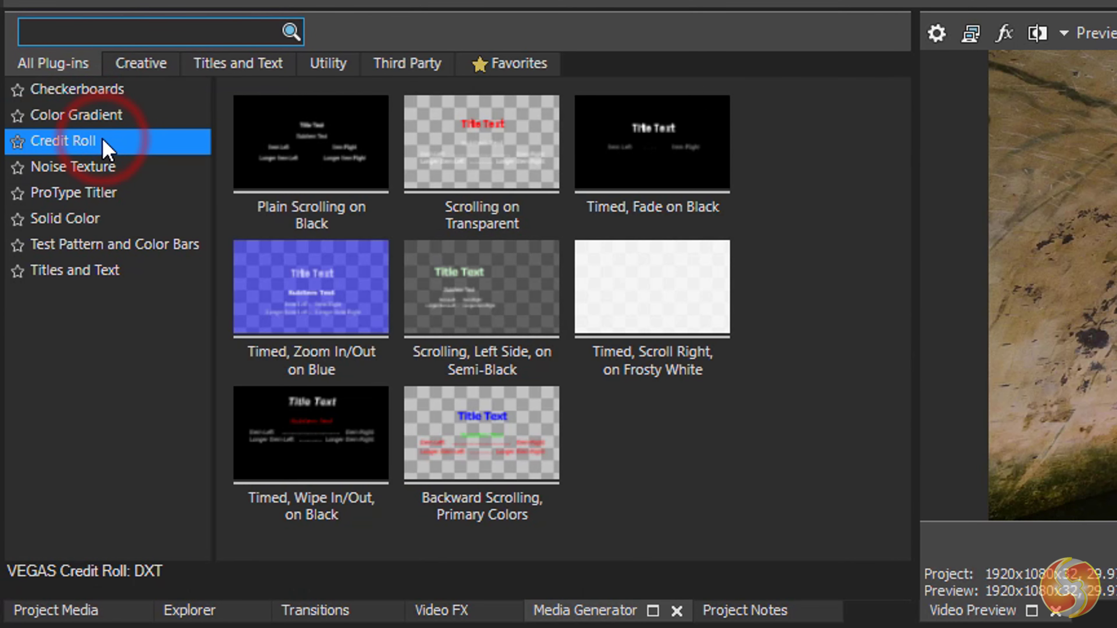
click(90, 174)
click(108, 220)
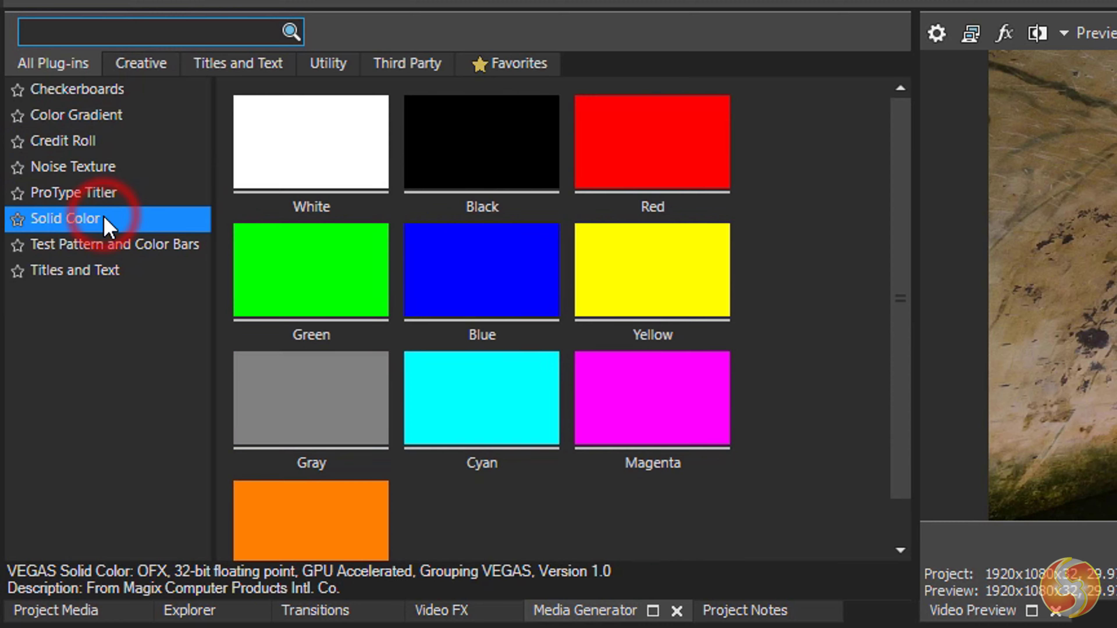
click(135, 248)
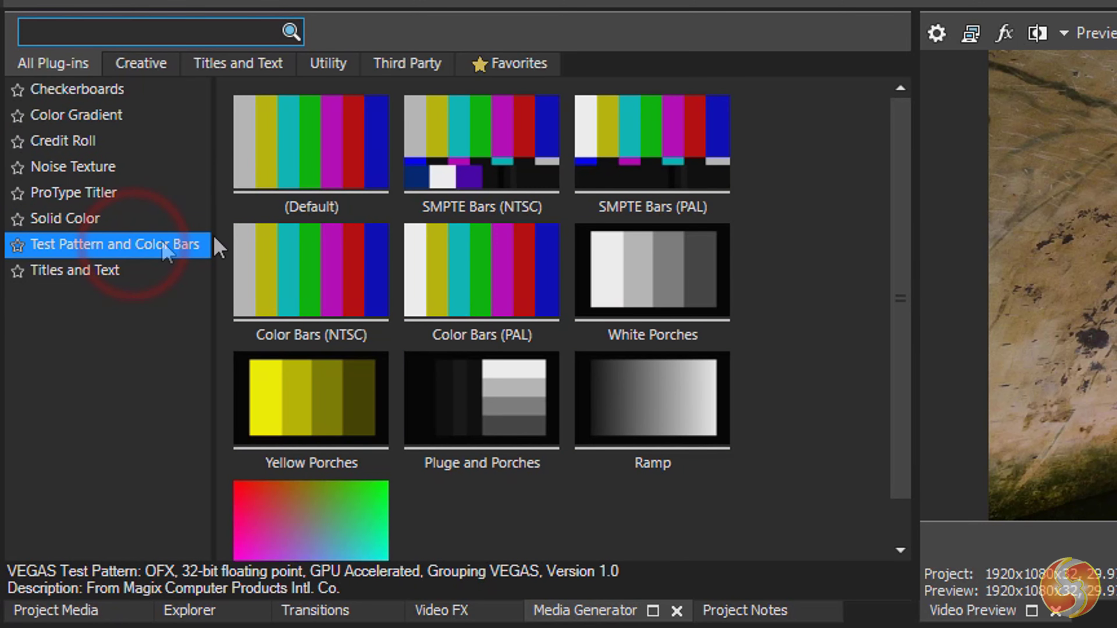
scroll(391, 409, down, 1)
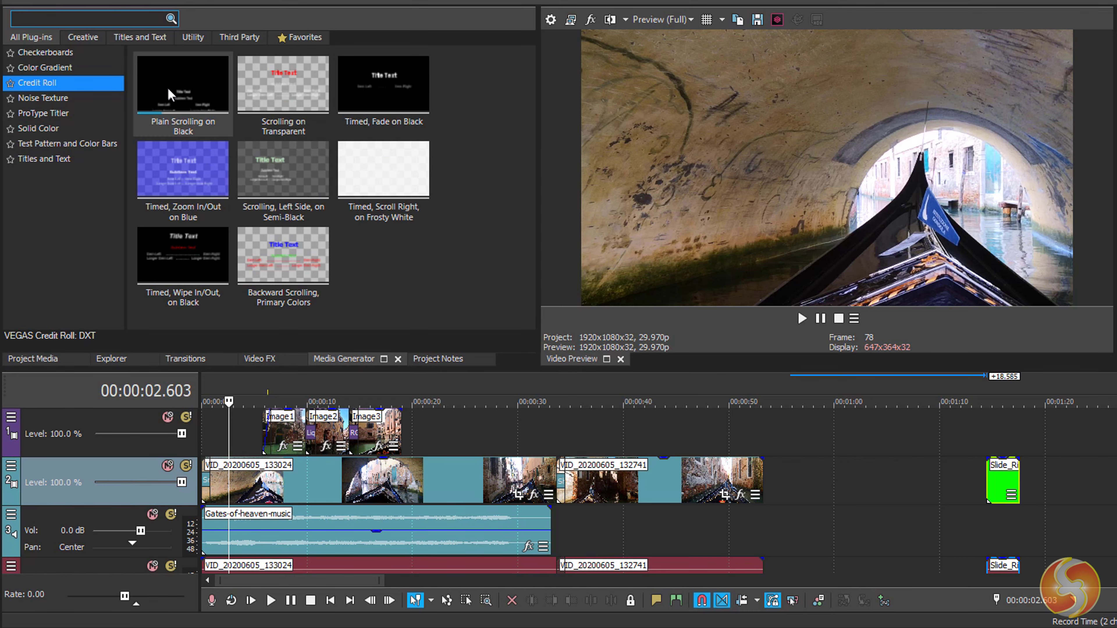
Place the Plain Scrolling on Black credit roll after VID_20200605_132741 and scrub into it.
drag(166, 86, 776, 477)
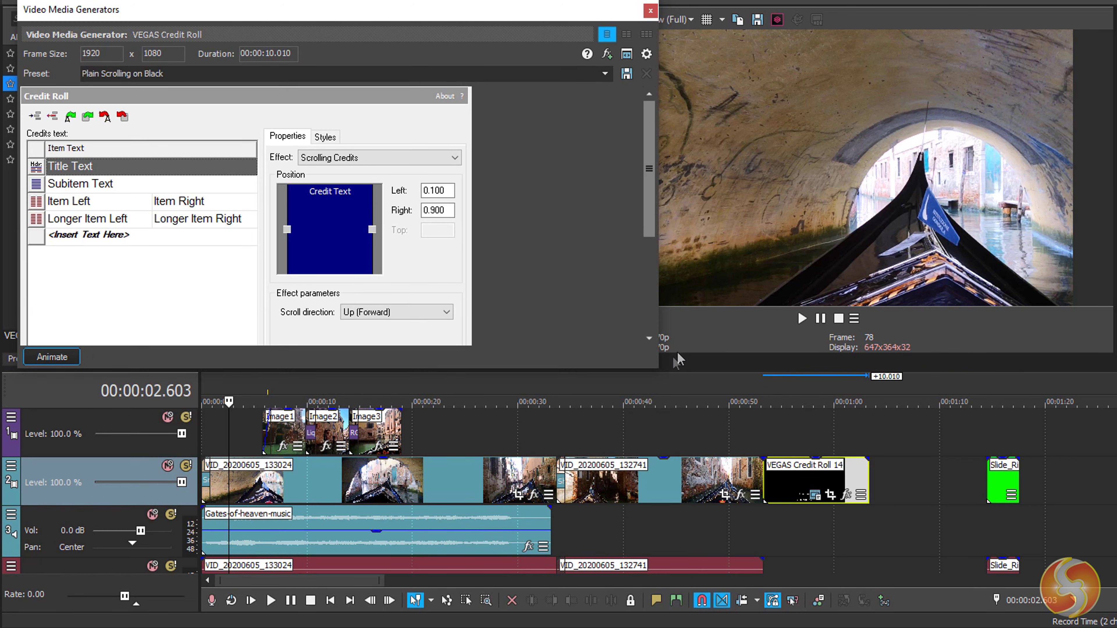
click(792, 399)
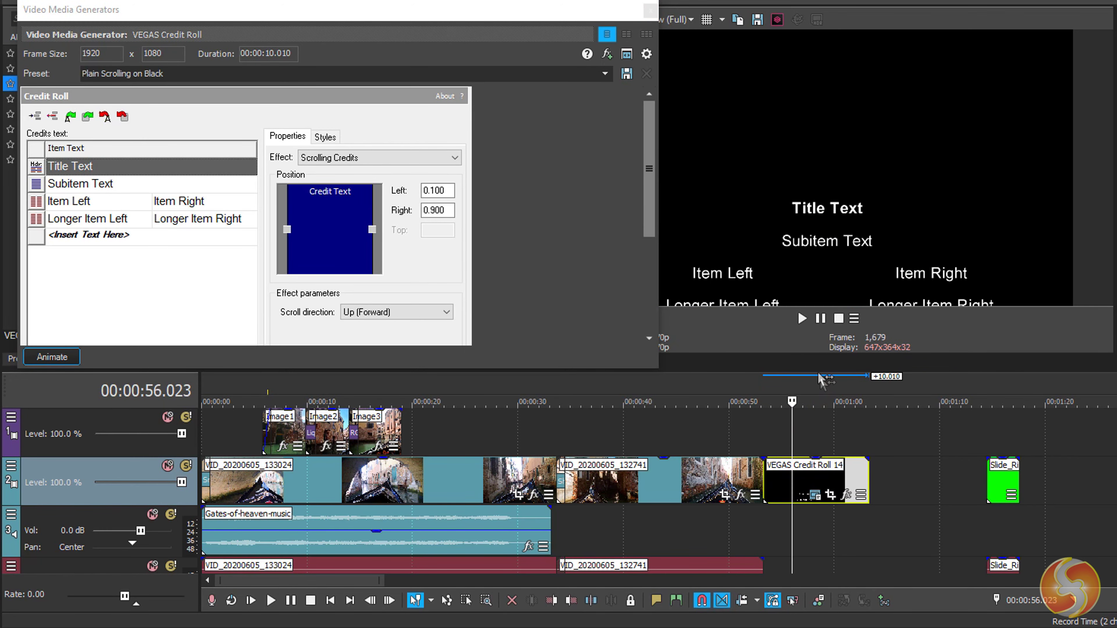
drag(799, 382, 819, 382)
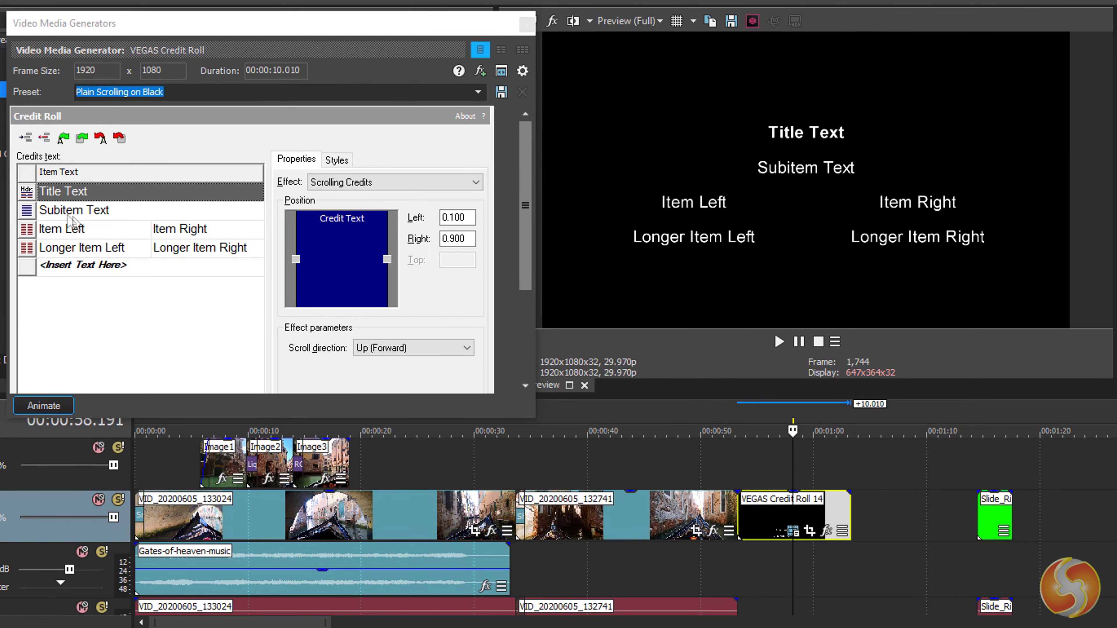
Replace the credit roll's title text and set the subtitle to 'SubTitle here'.
click(64, 198)
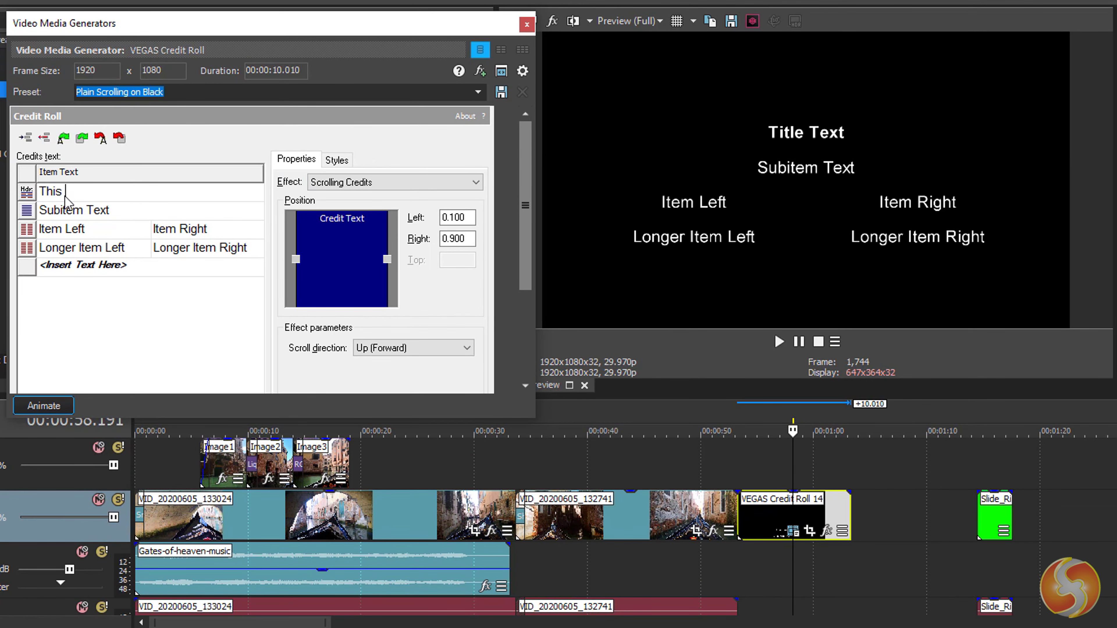
click(68, 211)
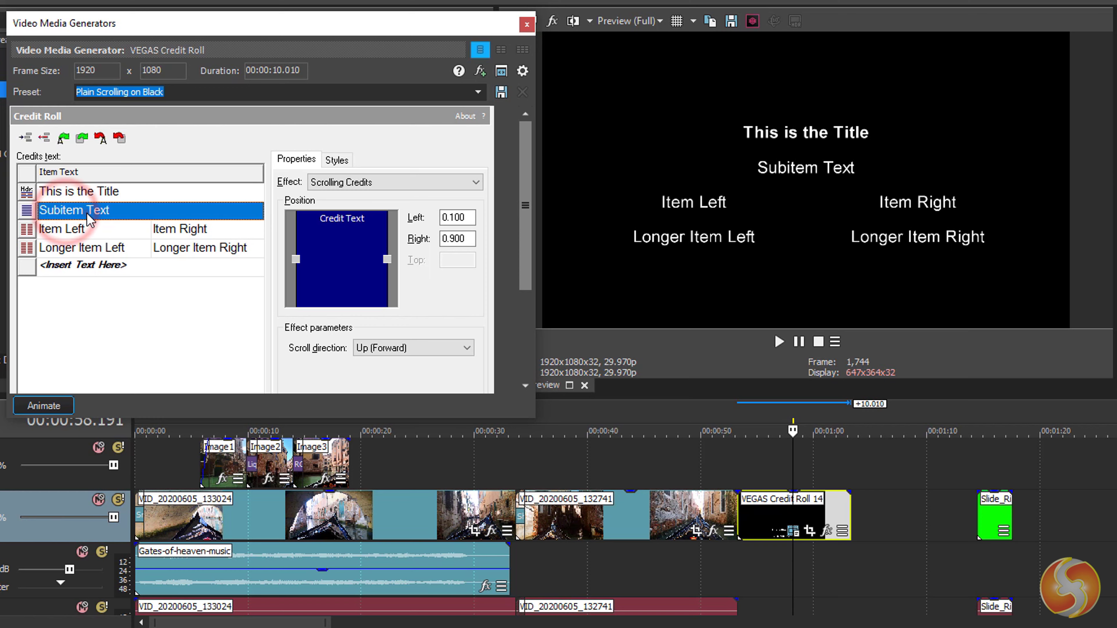
click(98, 211)
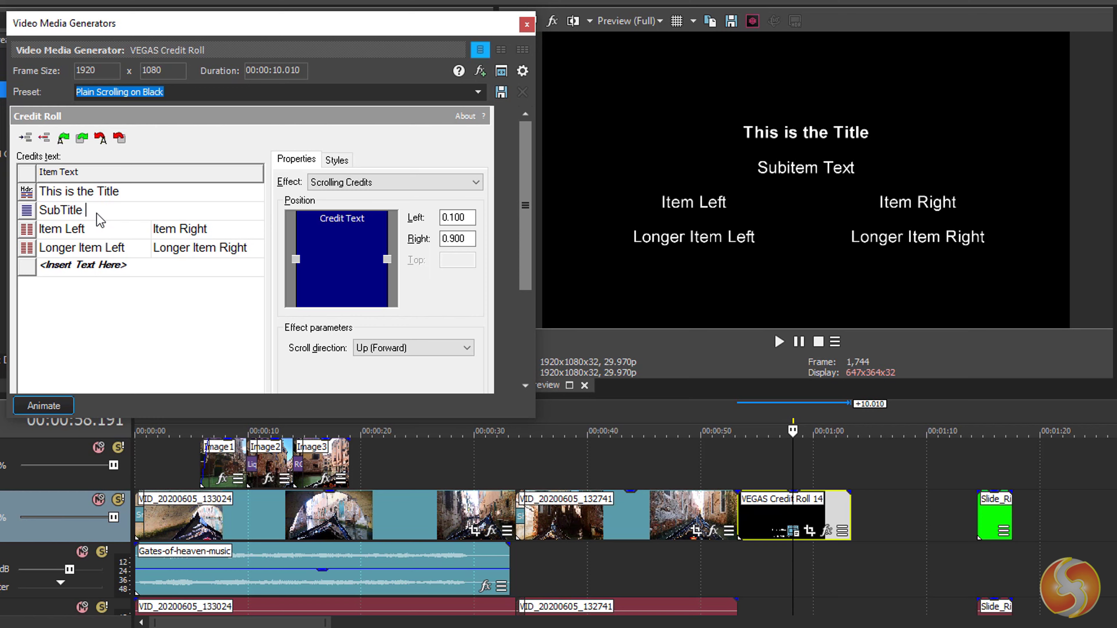
key(Tab)
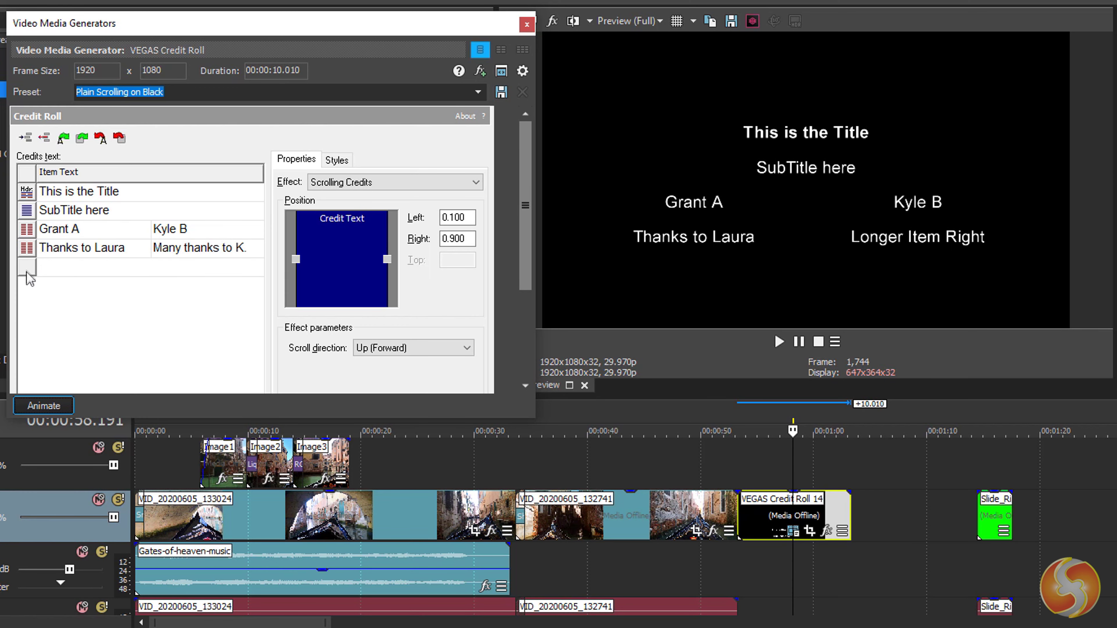
Add a new header line reading 'Second Title' to the credit roll.
click(28, 272)
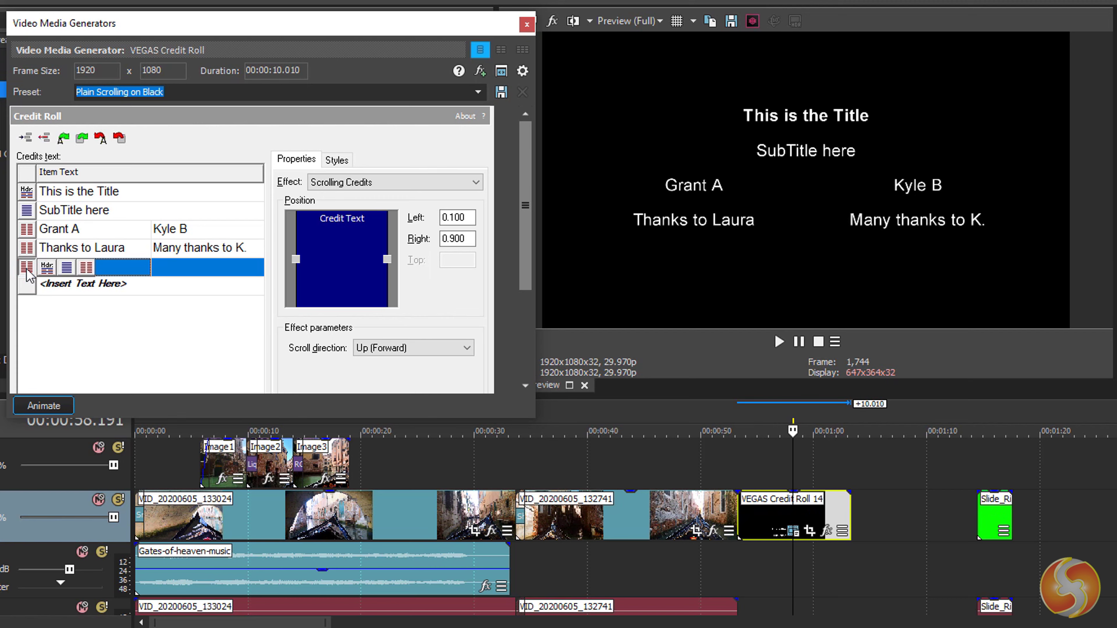
click(55, 272)
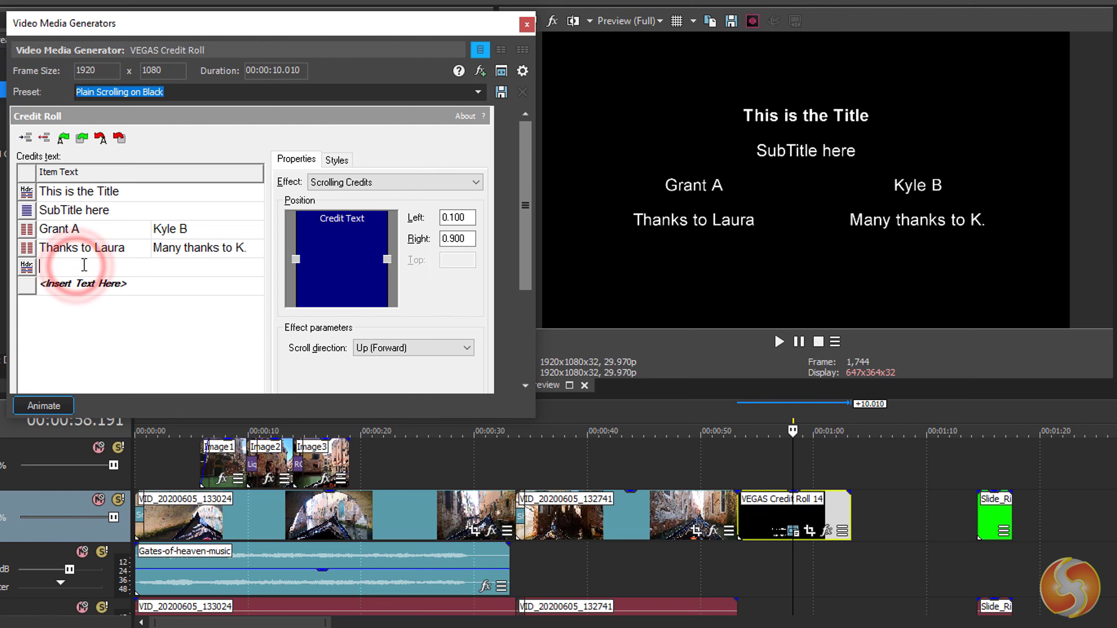
text(Second Title)
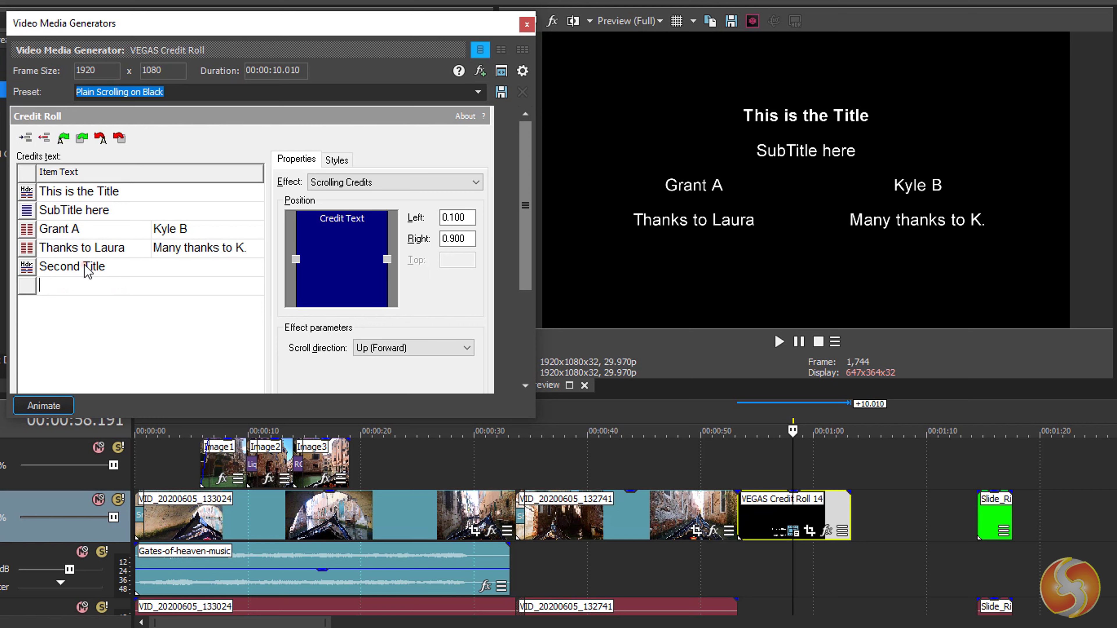
click(87, 270)
click(66, 286)
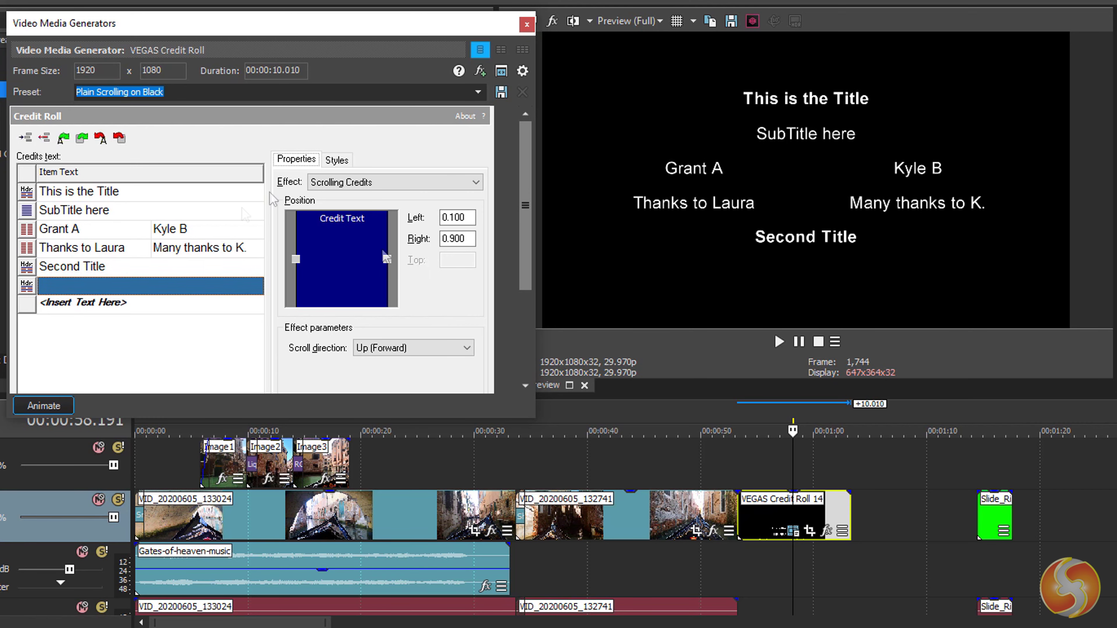
Narrow the credit text area to Left 0.177, Right 0.837, trying Down scrolling then undoing it.
mouse_move(386, 261)
mouse_down()
mouse_move(364, 257)
mouse_move(380, 259)
mouse_up()
click(409, 348)
click(404, 374)
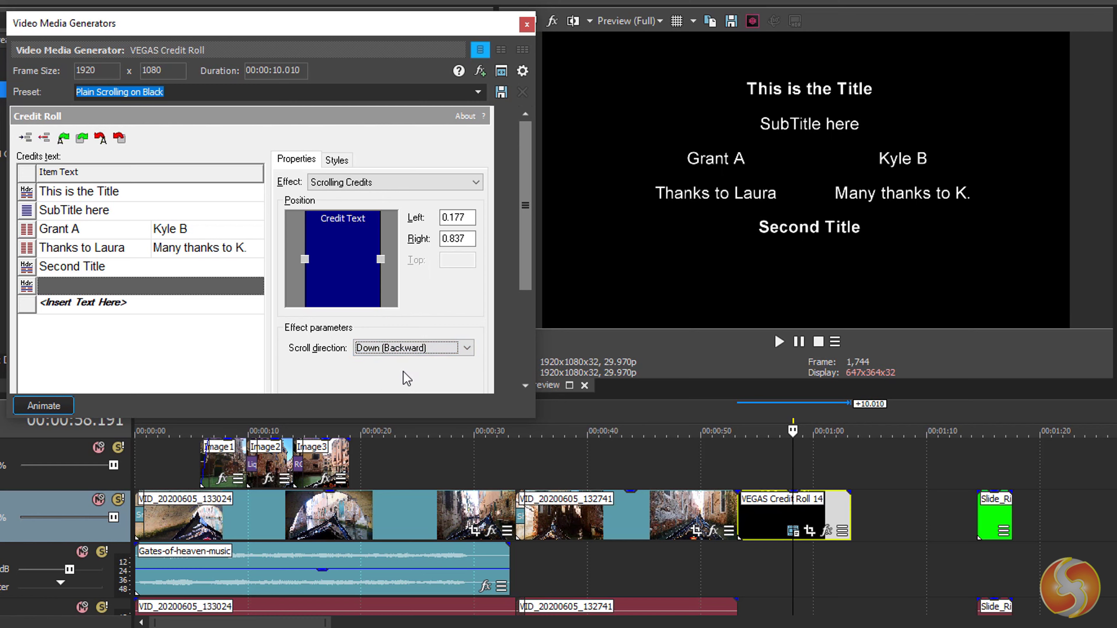
drag(739, 418, 790, 419)
key(ctrl+z)
Try italic headers and bold credit names in Styles, then revert both to the original.
click(336, 161)
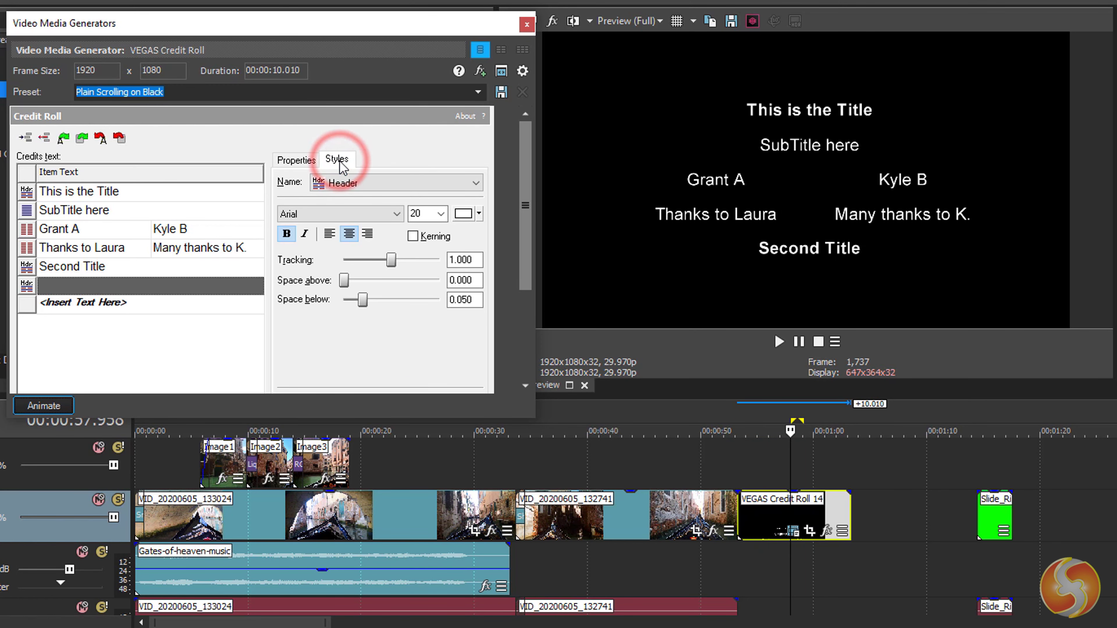
click(306, 235)
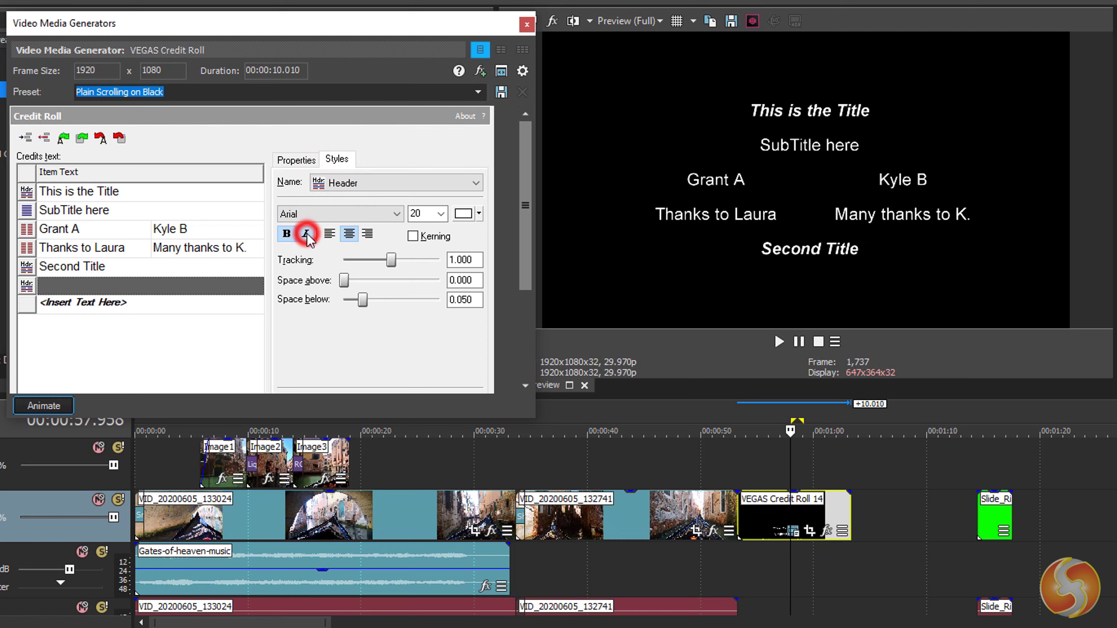
click(308, 236)
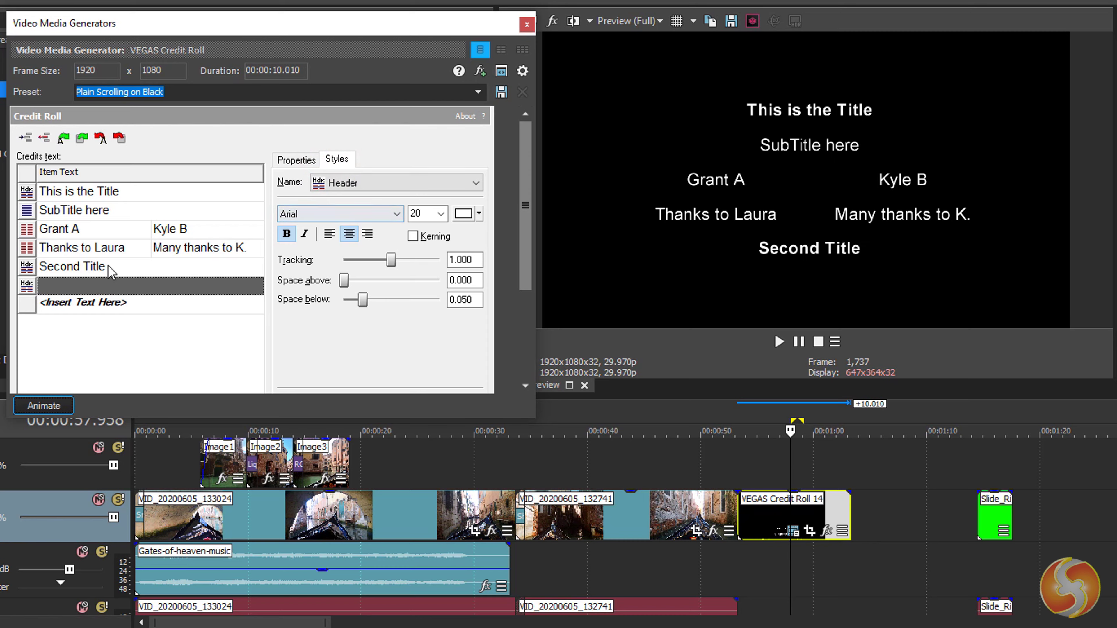
click(99, 230)
click(336, 237)
click(337, 239)
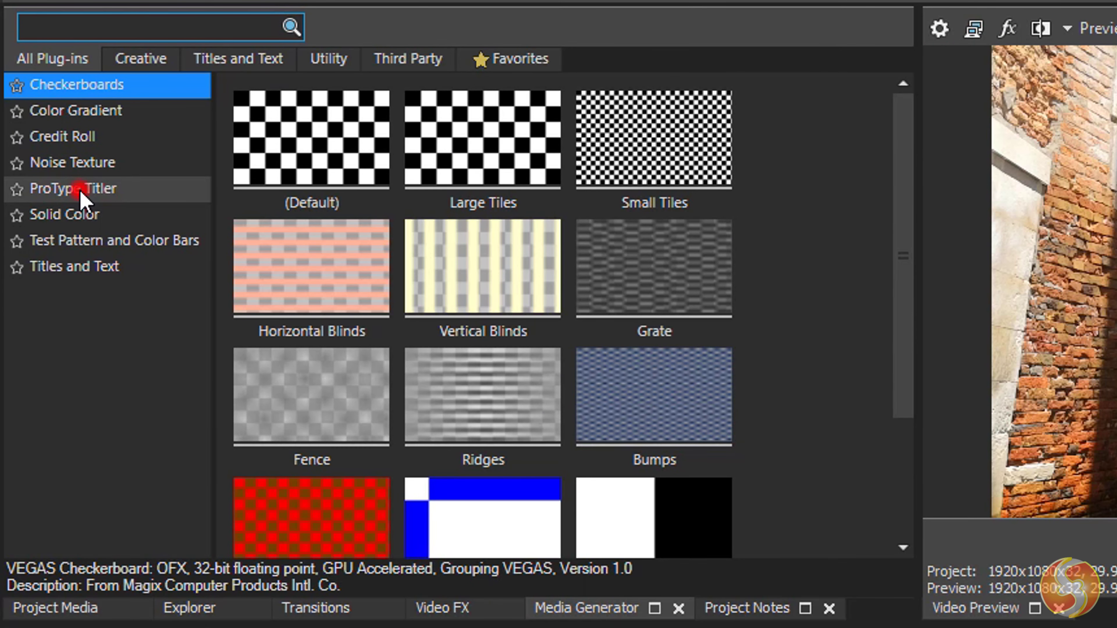
Switch from ProType Titler to the Titles and Text presets and scroll down to the Slide row.
click(79, 189)
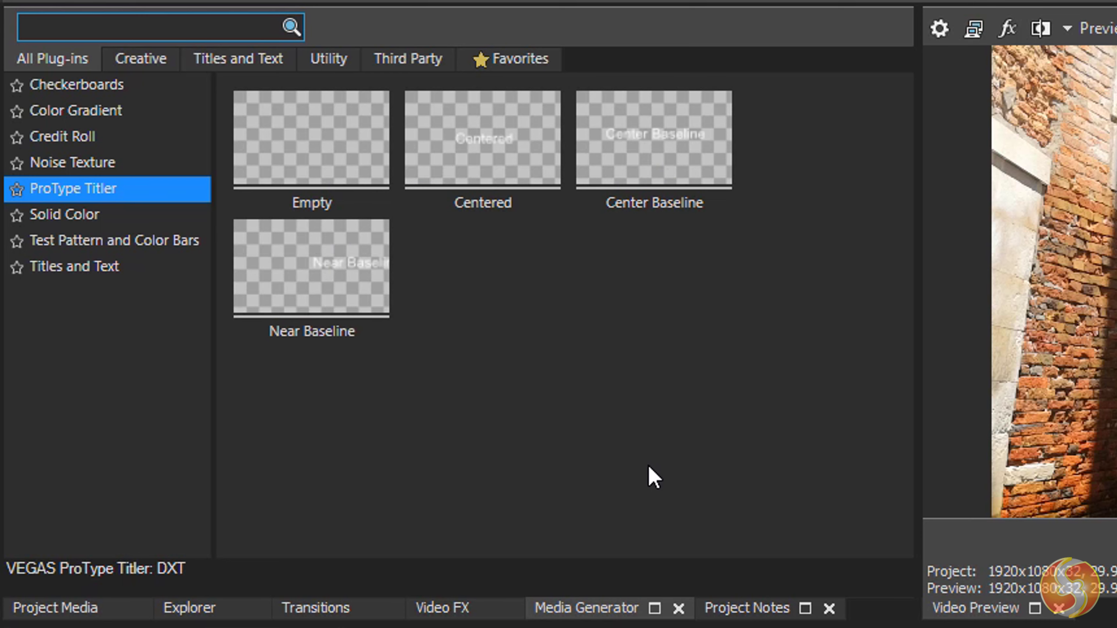
click(79, 267)
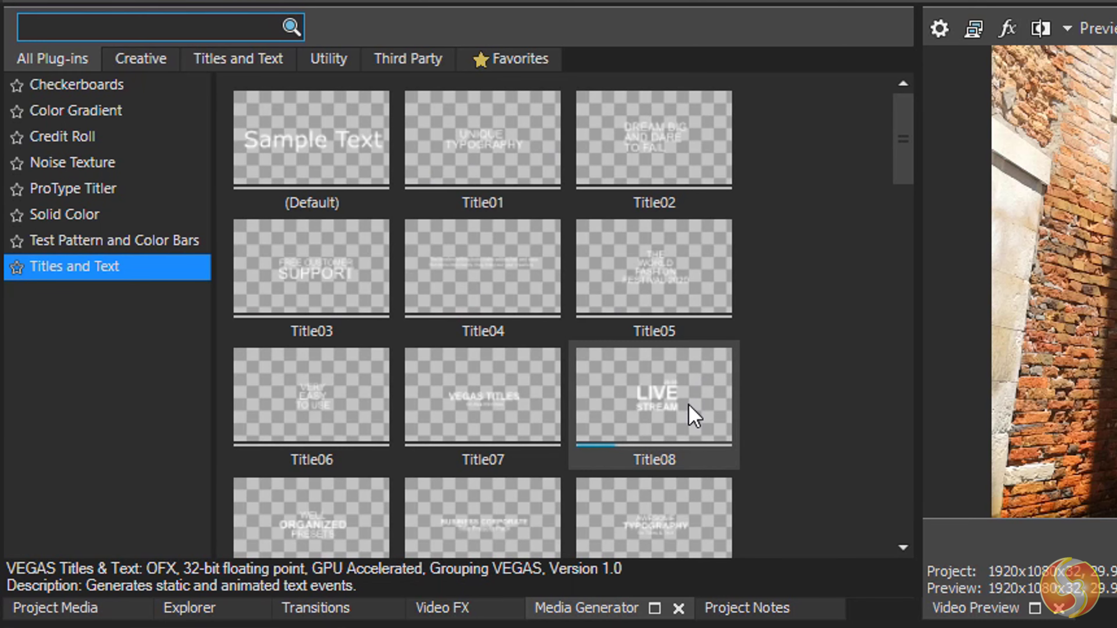
scroll(694, 415, down, 10)
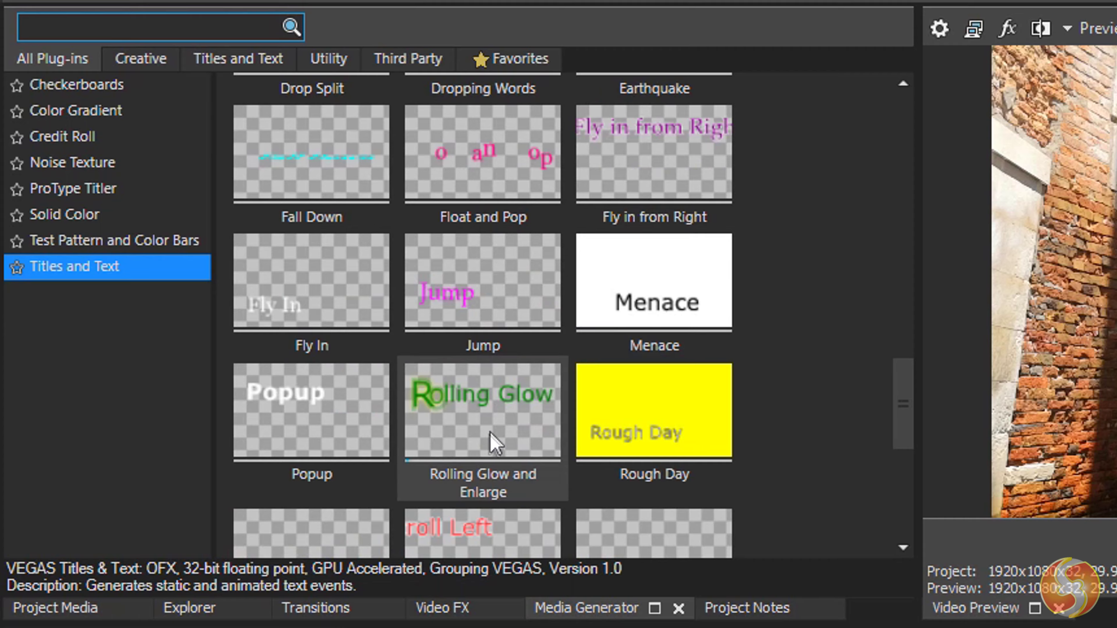
Place the Slide Right title on track 1 and set its text to size 52 in light cyan.
scroll(398, 423, down, 5)
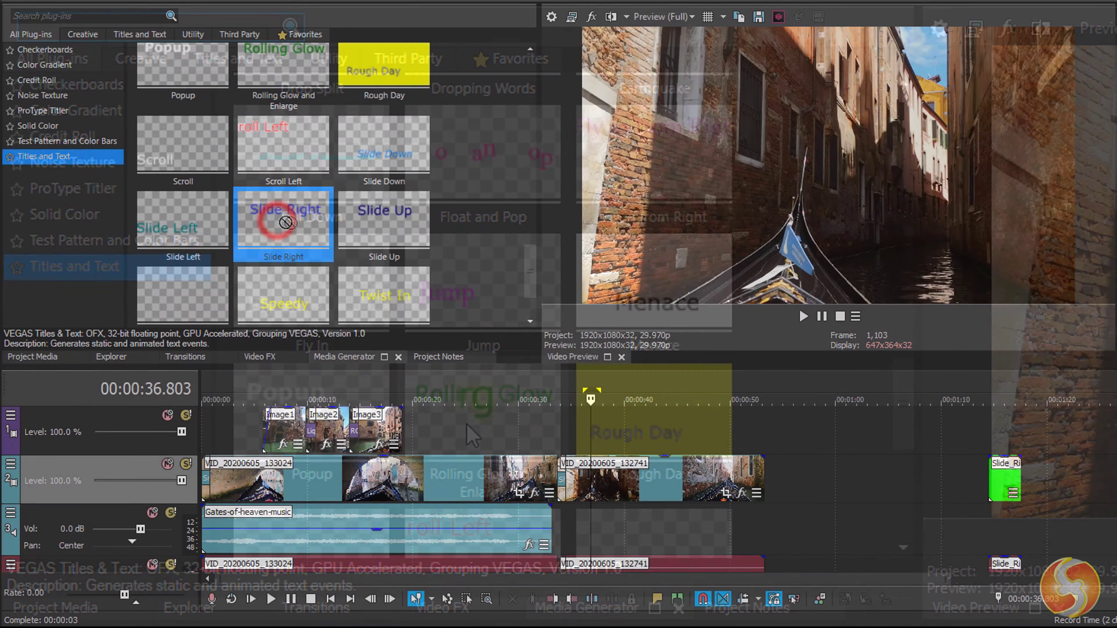
drag(282, 220, 708, 401)
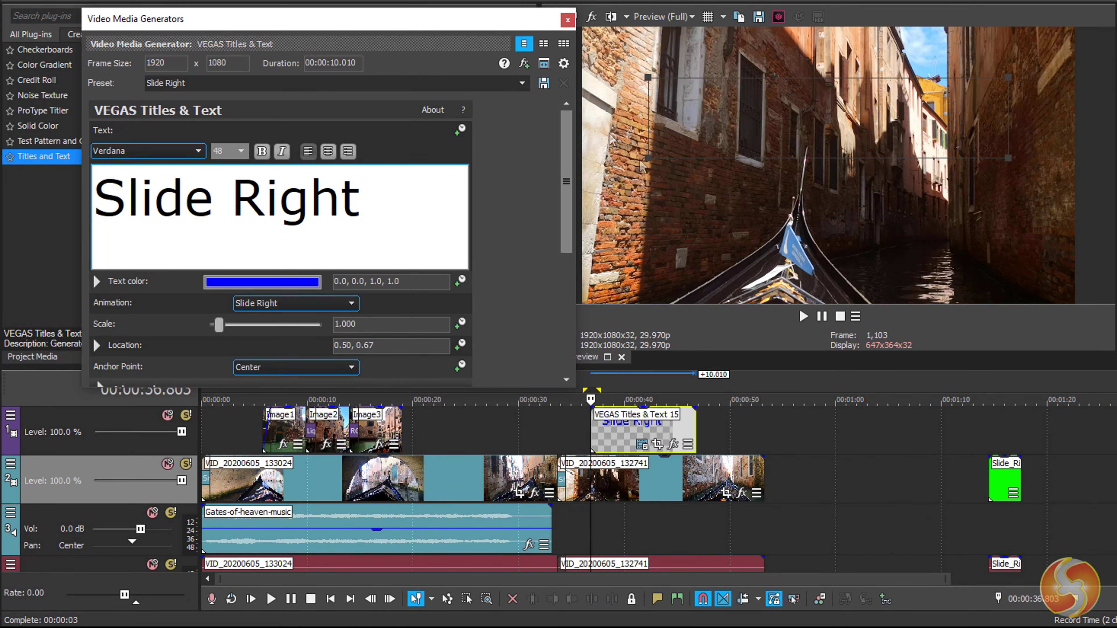
key(ctrl+a)
click(219, 153)
click(219, 154)
click(237, 153)
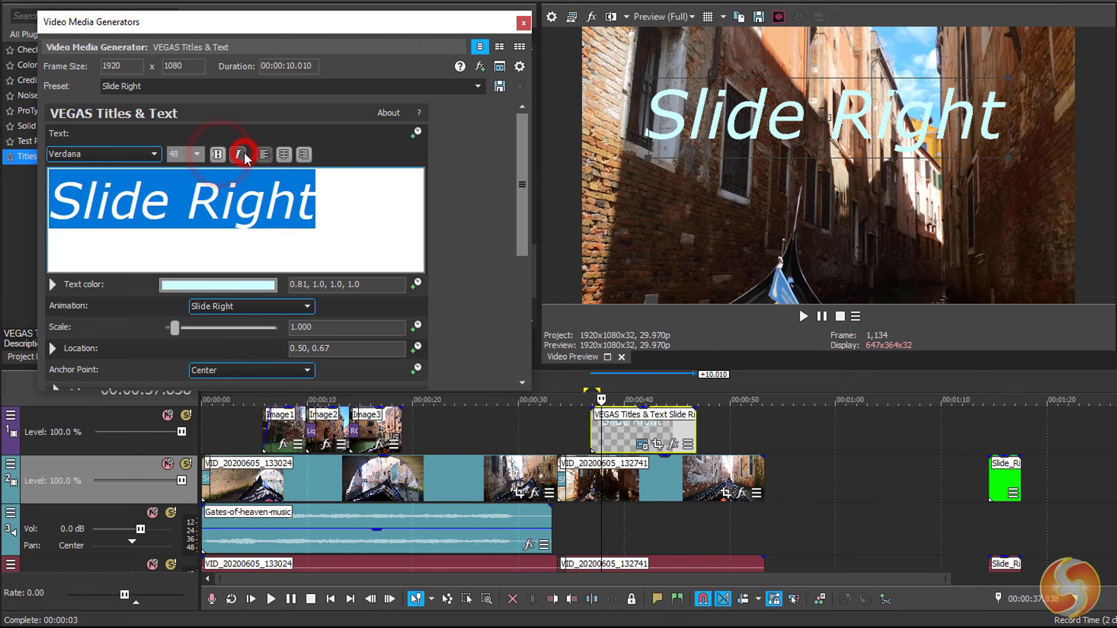
click(238, 154)
click(197, 154)
click(175, 287)
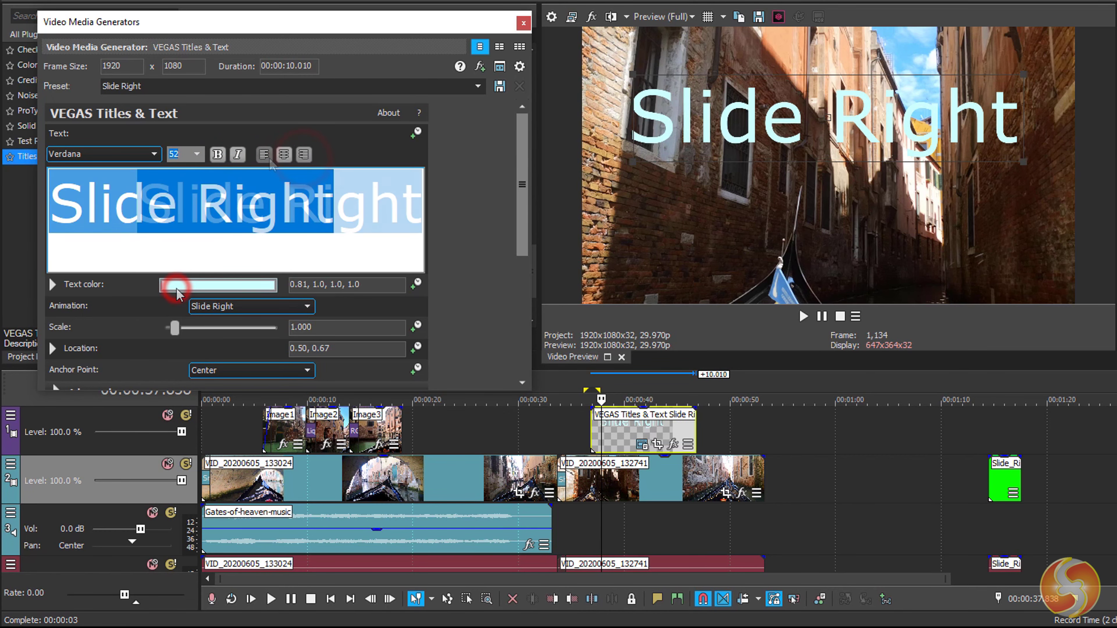
click(53, 285)
scroll(175, 324, down, 1)
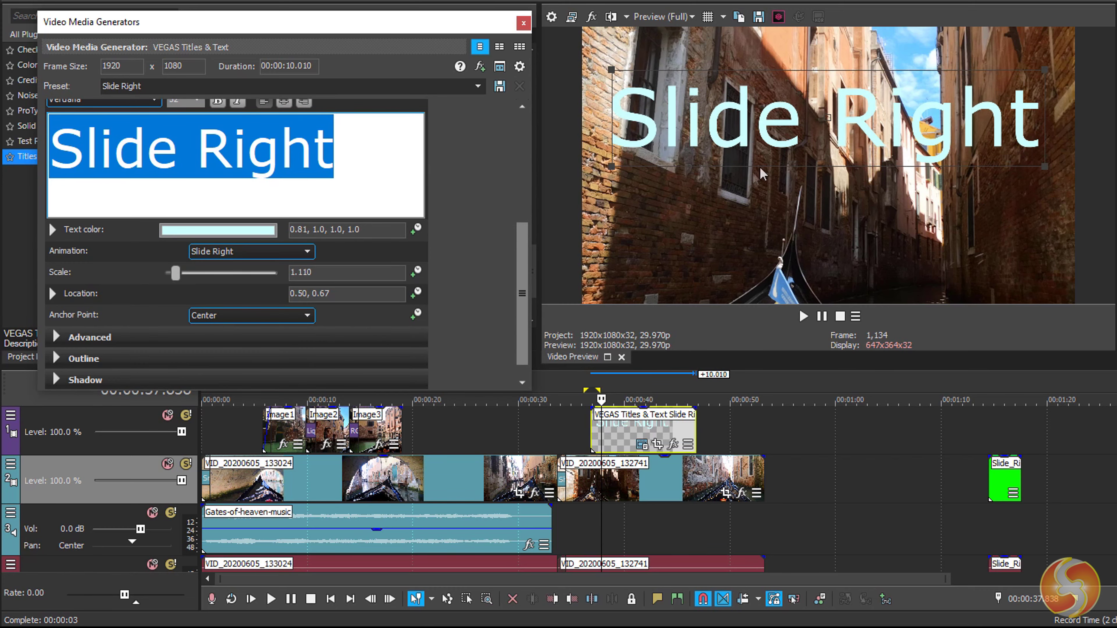
Reposition and resize the title, adjust background transparency, and add a yellow 1.769 outline.
mouse_move(758, 142)
mouse_down()
mouse_move(823, 140)
mouse_move(743, 132)
mouse_move(766, 153)
mouse_up()
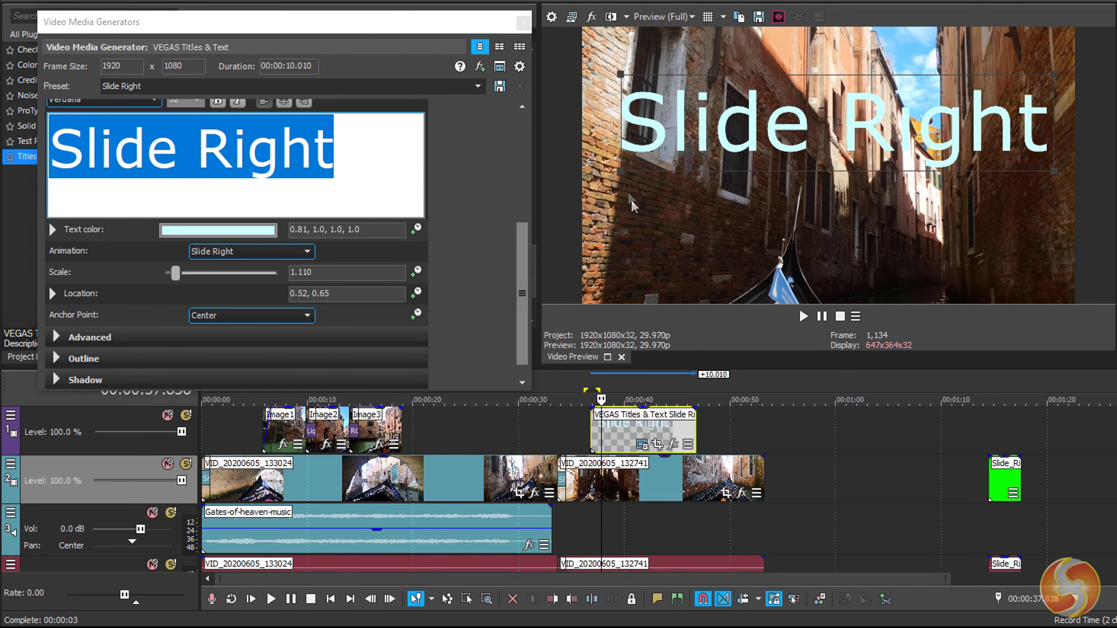
mouse_move(618, 171)
mouse_down()
mouse_move(705, 150)
mouse_move(633, 174)
mouse_up()
click(56, 337)
drag(522, 255, 520, 313)
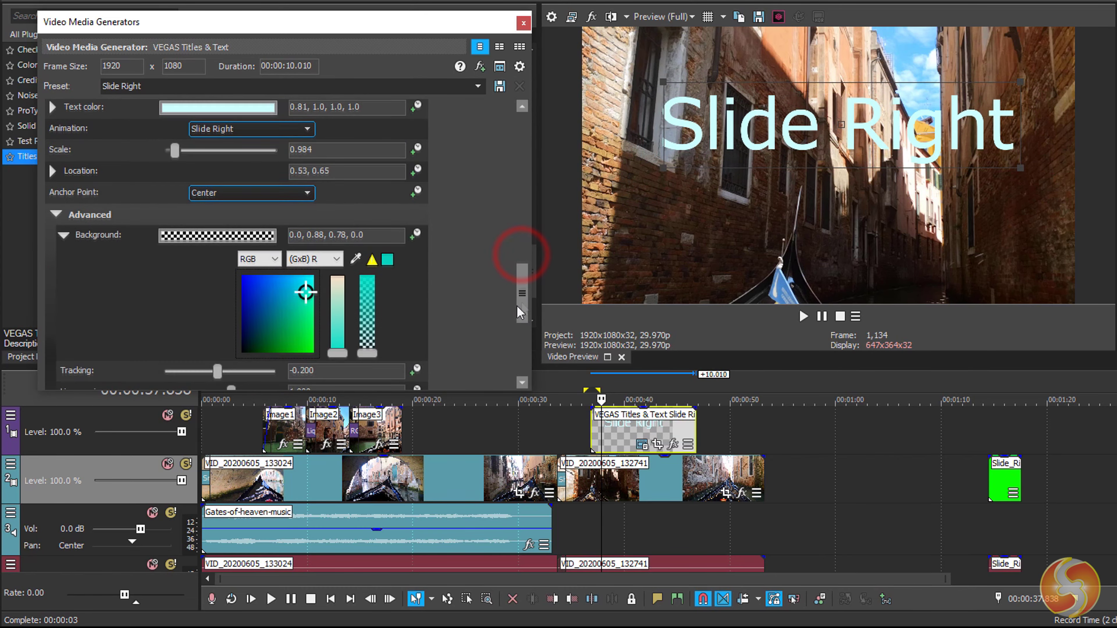
drag(367, 352, 367, 280)
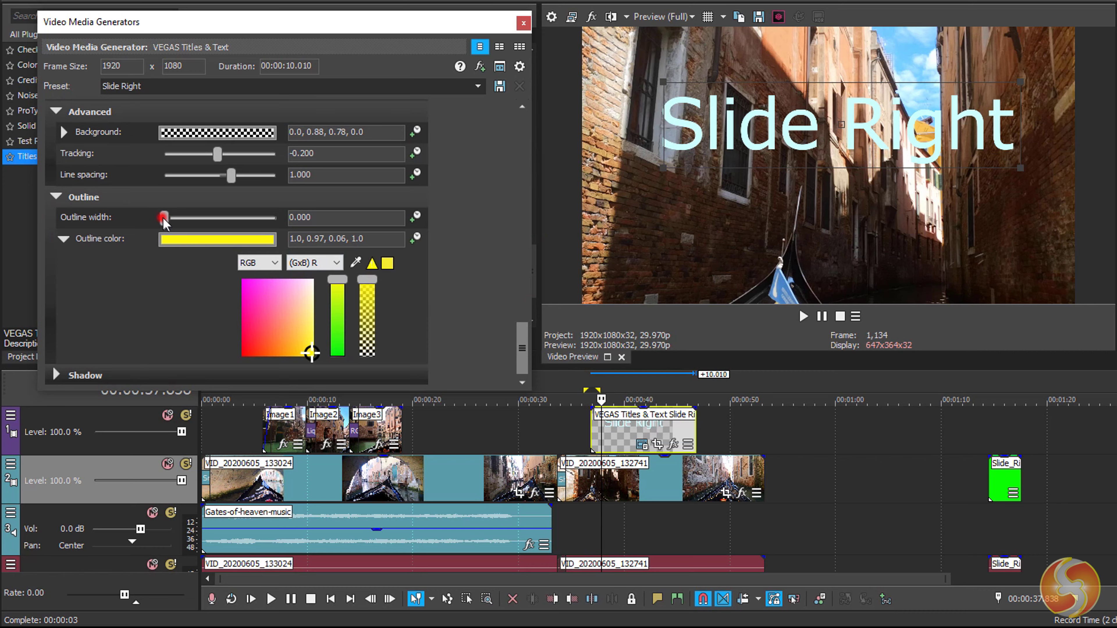
drag(163, 223, 189, 218)
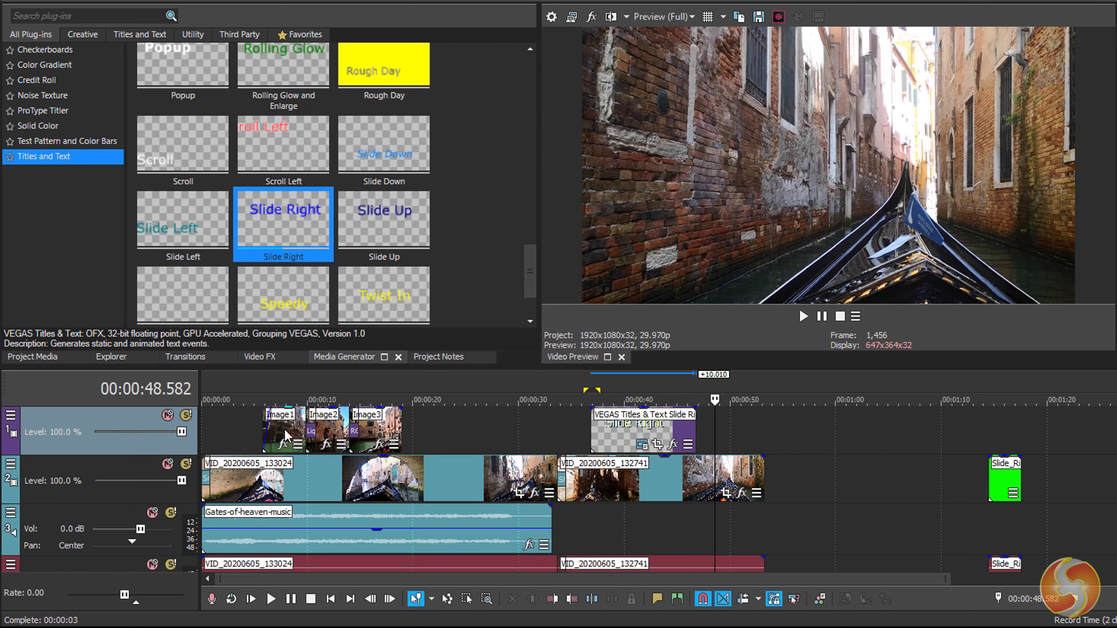
Select the images, both gondola clips, the title and the music, and drag them later.
click(284, 434)
ctrl+click(328, 437)
ctrl+click(378, 437)
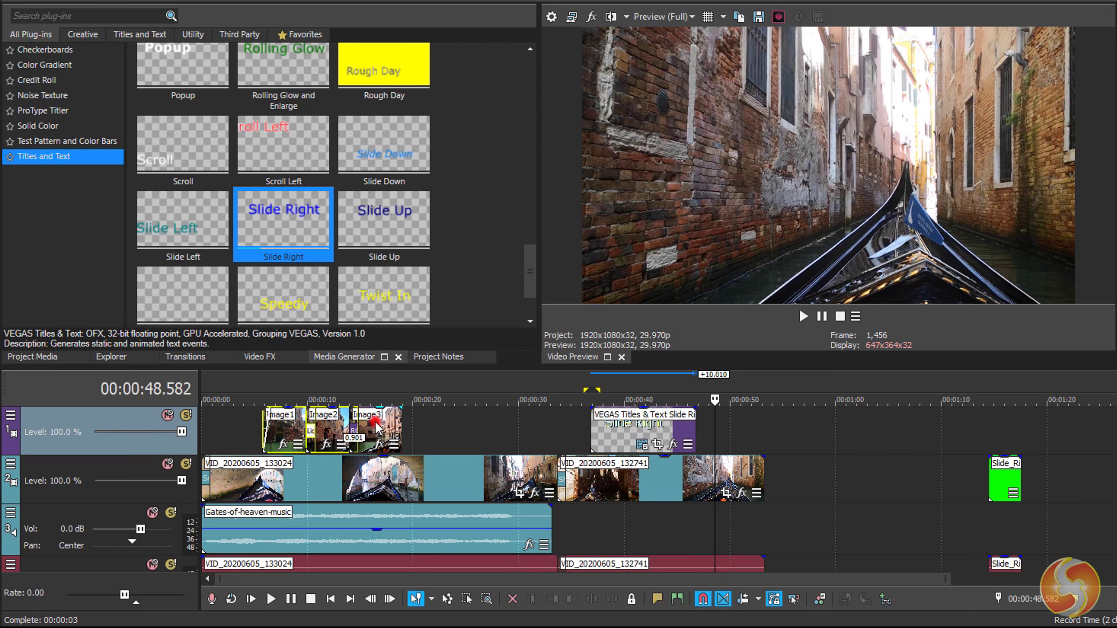
ctrl+click(382, 477)
ctrl+click(605, 486)
ctrl+click(617, 433)
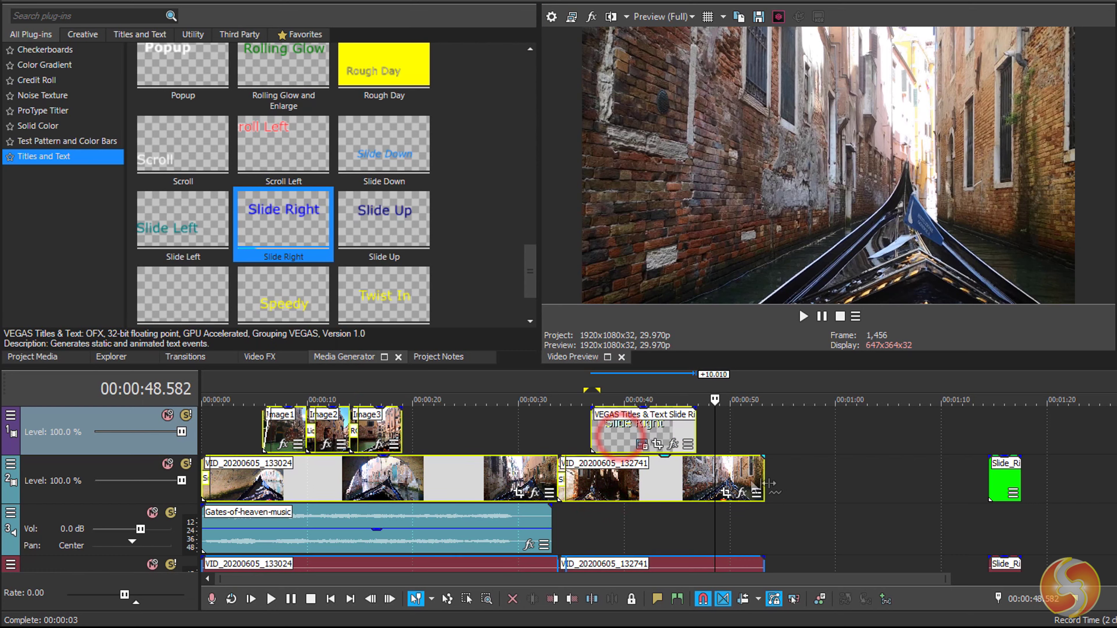
ctrl+click(325, 534)
mouse_move(330, 484)
mouse_down()
mouse_move(472, 496)
mouse_move(347, 495)
mouse_up()
Box-select the timeline events, shift them later, then undo the move.
click(467, 599)
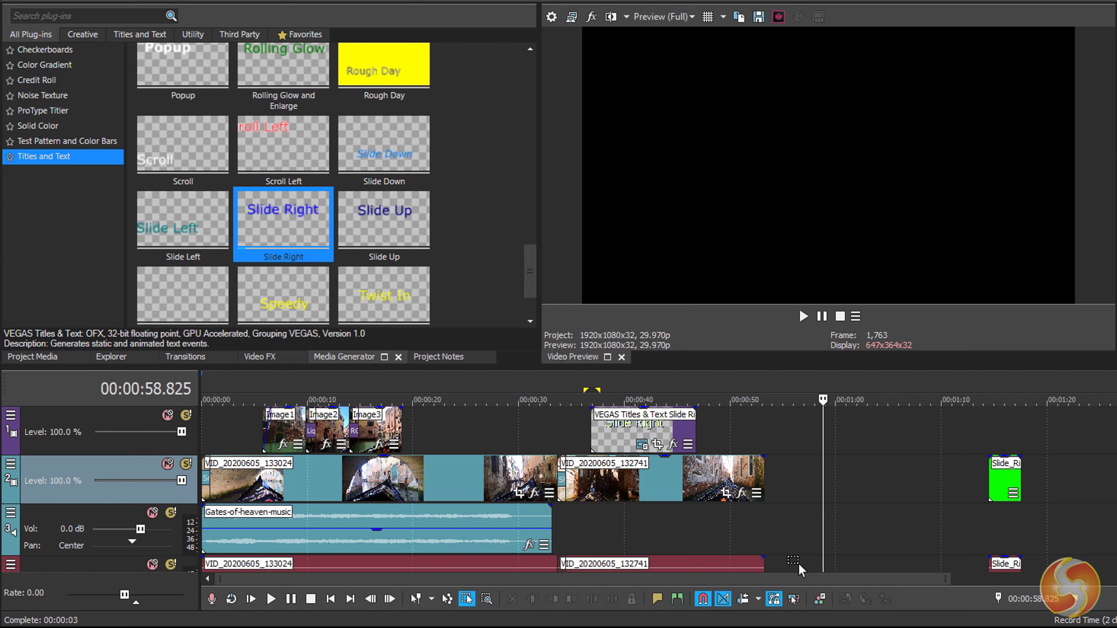
drag(798, 564, 438, 495)
drag(234, 417, 233, 416)
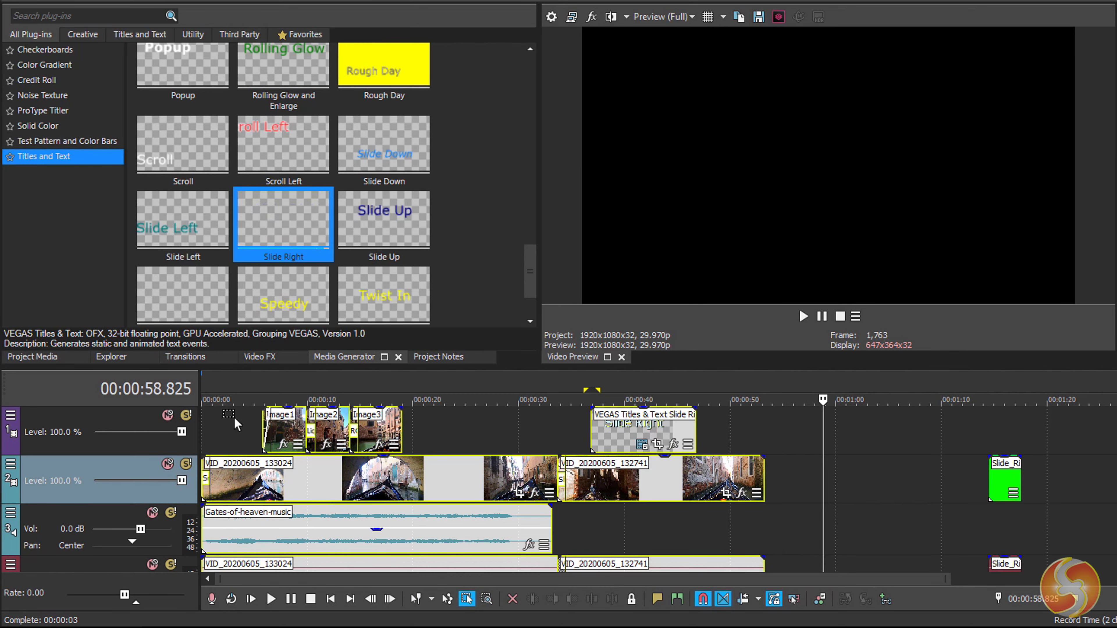
drag(284, 481, 397, 495)
key(ctrl+z)
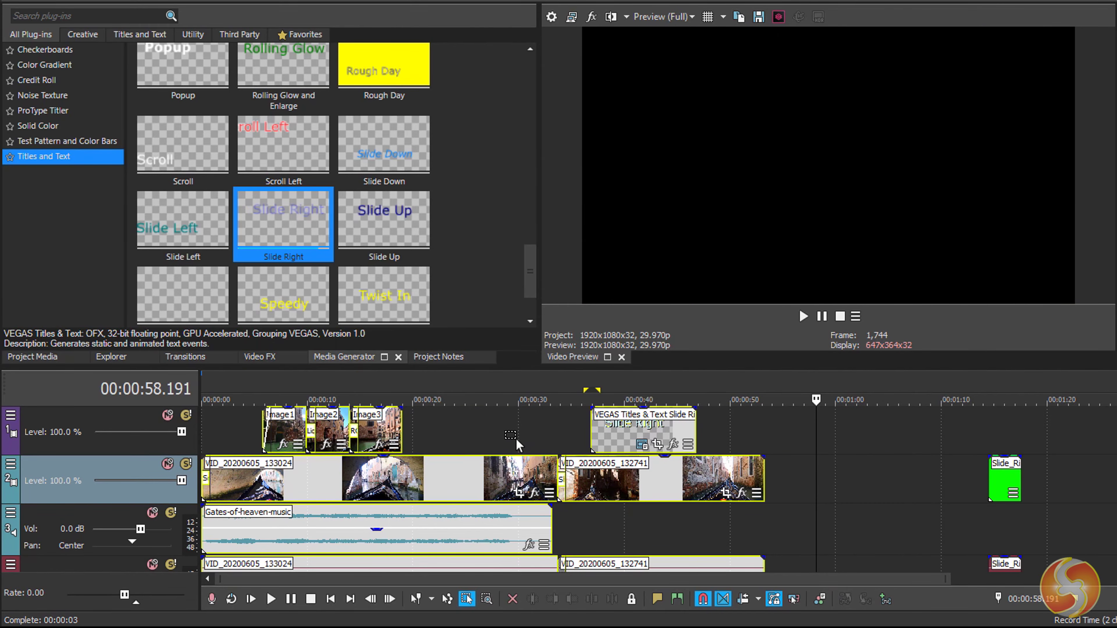
Back in Normal Edit, nudge the selected clip slightly later and park the playhead near 27.8 s.
click(415, 599)
click(686, 535)
click(336, 477)
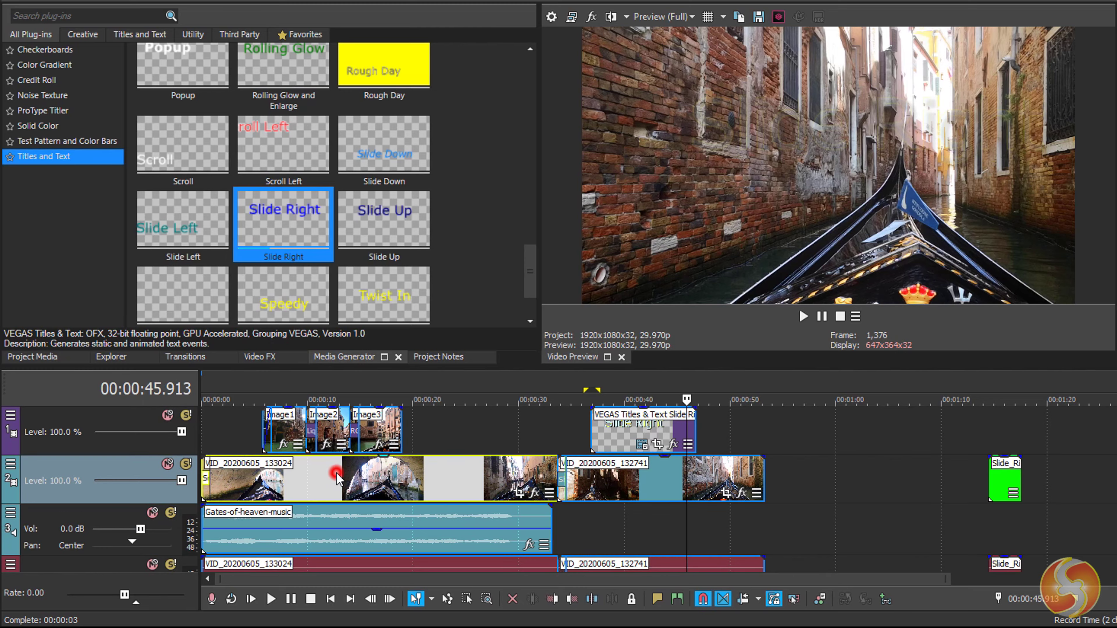
mouse_move(299, 470)
mouse_down()
mouse_move(428, 501)
mouse_move(263, 486)
mouse_move(434, 486)
mouse_move(301, 486)
mouse_up()
click(494, 429)
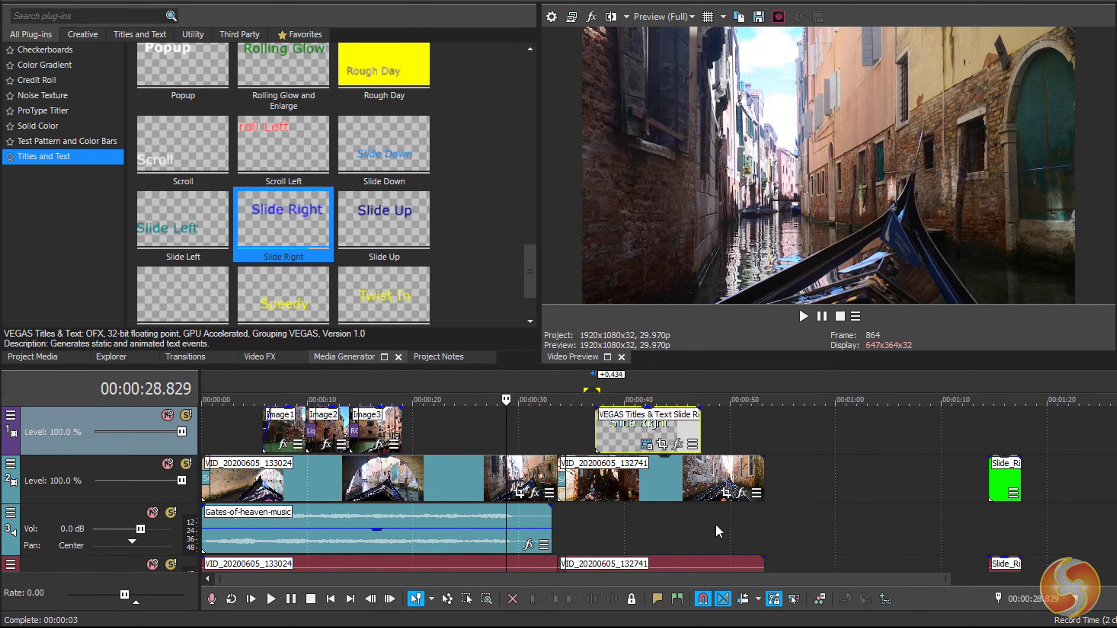
Enable Auto Ripple, push the gondola clips later, and return the playhead to 17.084.
click(738, 603)
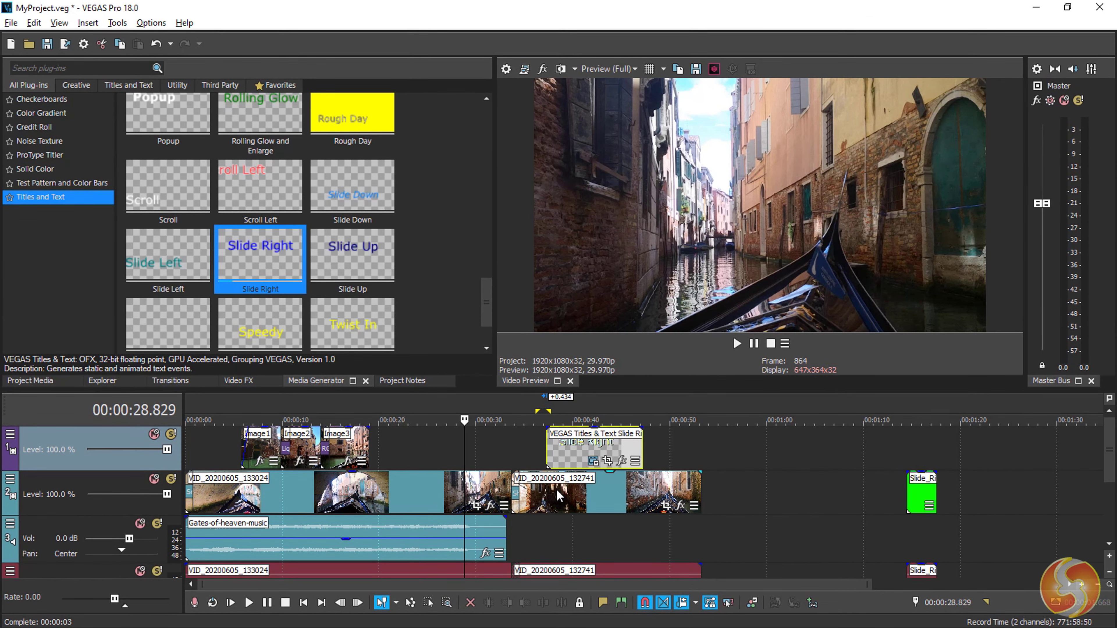
mouse_move(557, 490)
mouse_down()
mouse_move(693, 493)
mouse_move(553, 496)
mouse_up()
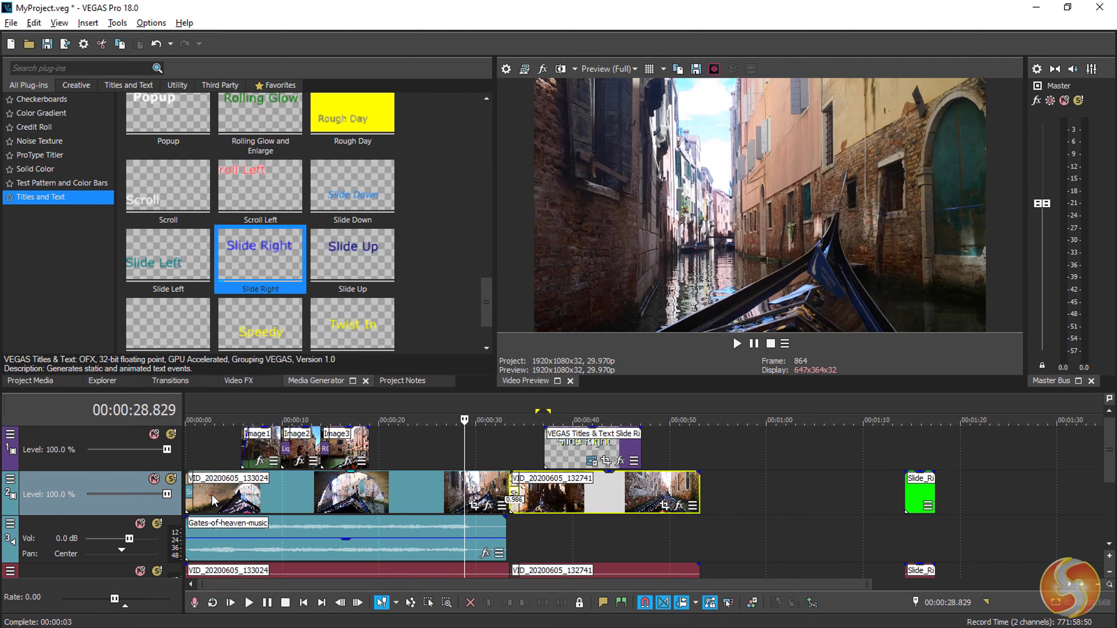
mouse_move(212, 499)
mouse_down()
mouse_move(446, 511)
mouse_move(198, 506)
mouse_up()
click(350, 532)
scroll(346, 474, up, 2)
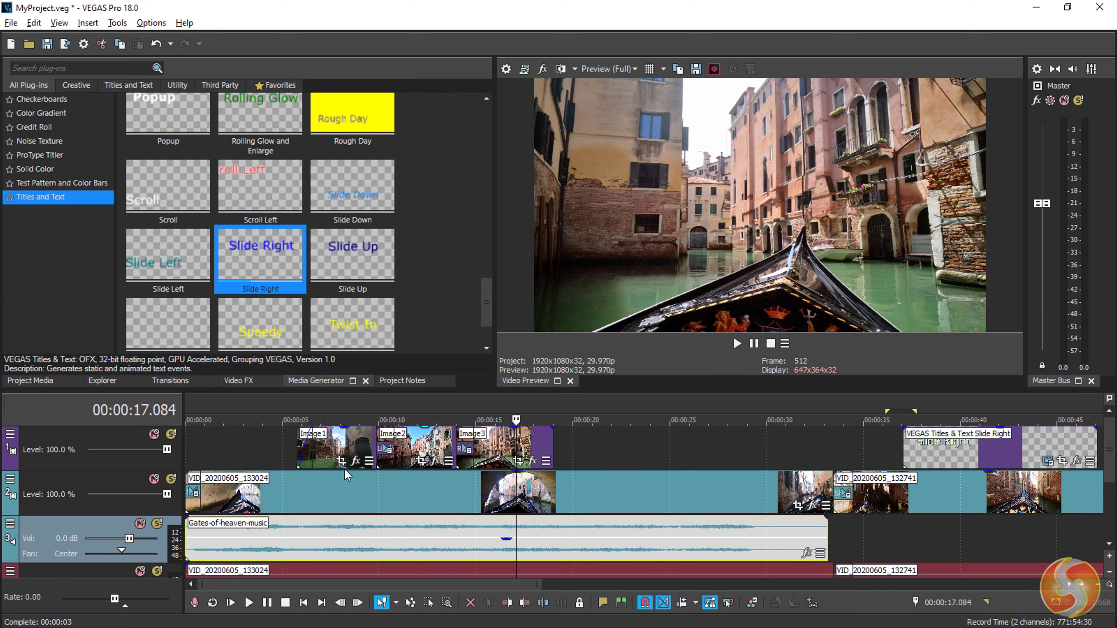
Key the hand clip with Chroma Keyer on the sampled green (117, 1.0, 1.0), then play it back.
click(532, 461)
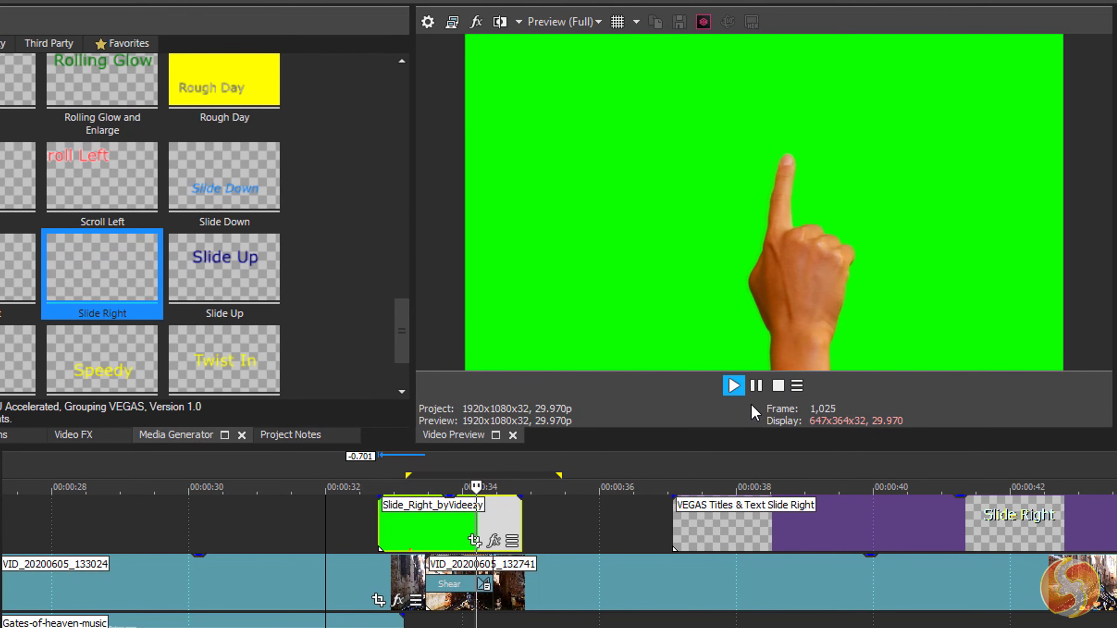
click(756, 385)
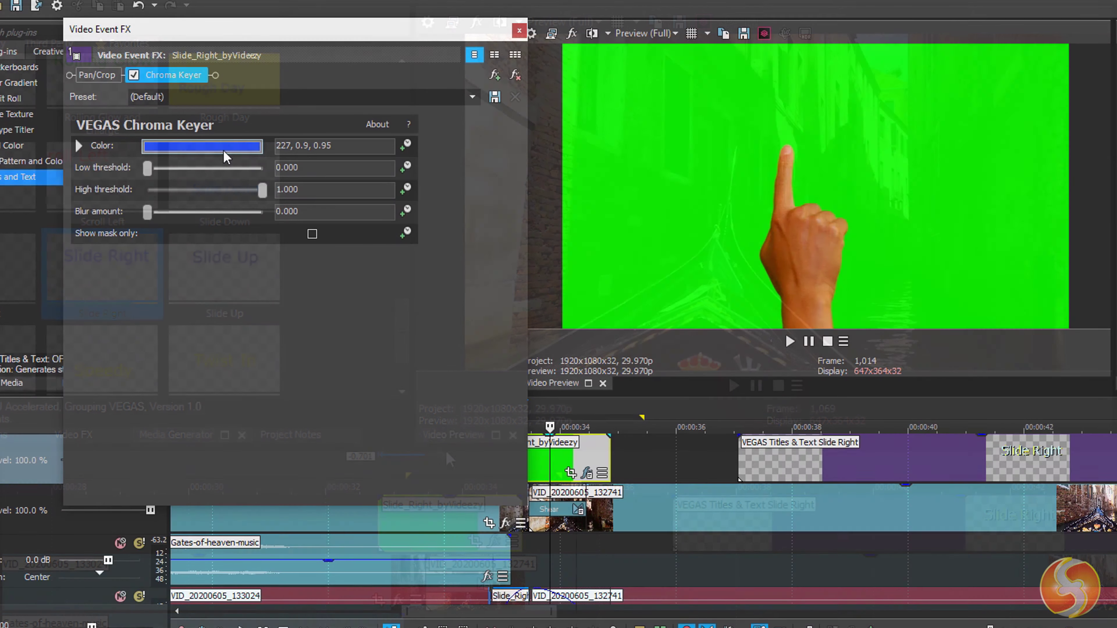
click(207, 147)
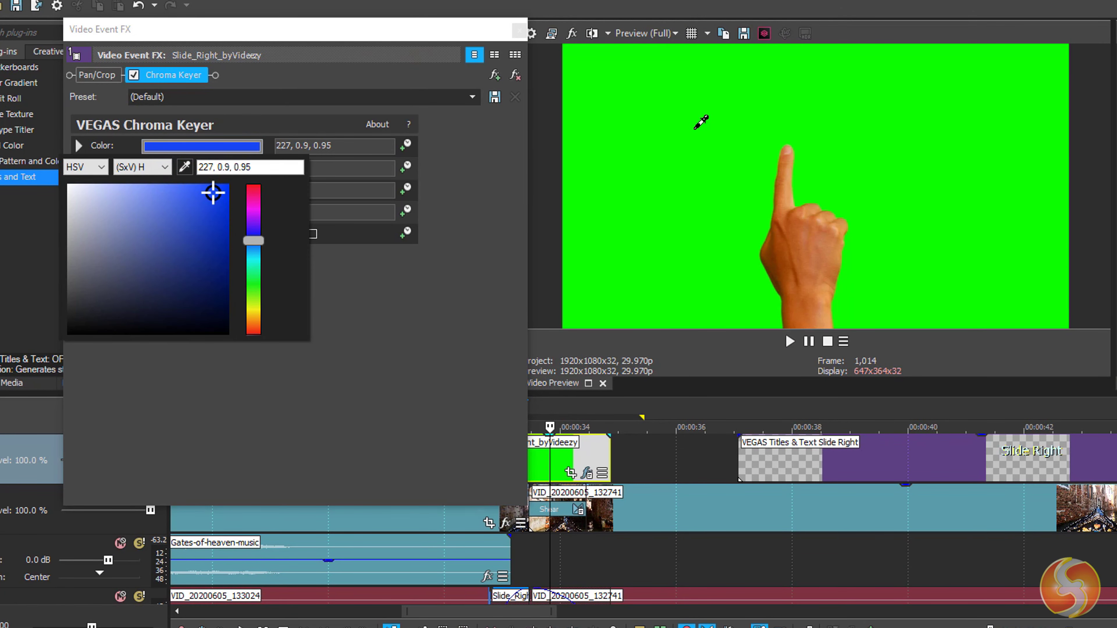
click(701, 121)
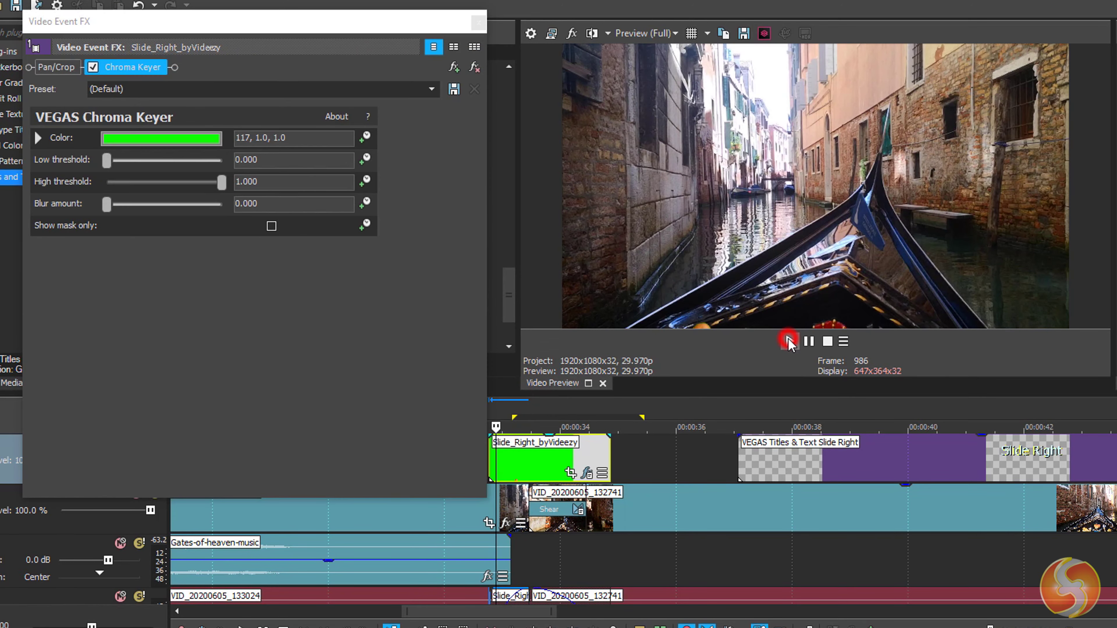
click(789, 341)
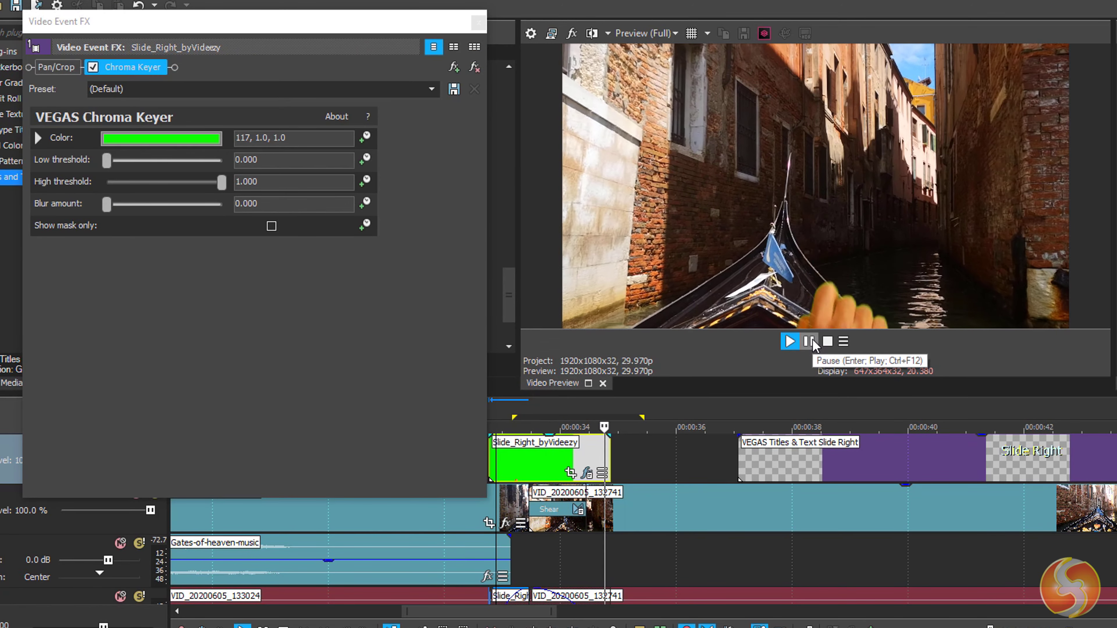
click(811, 342)
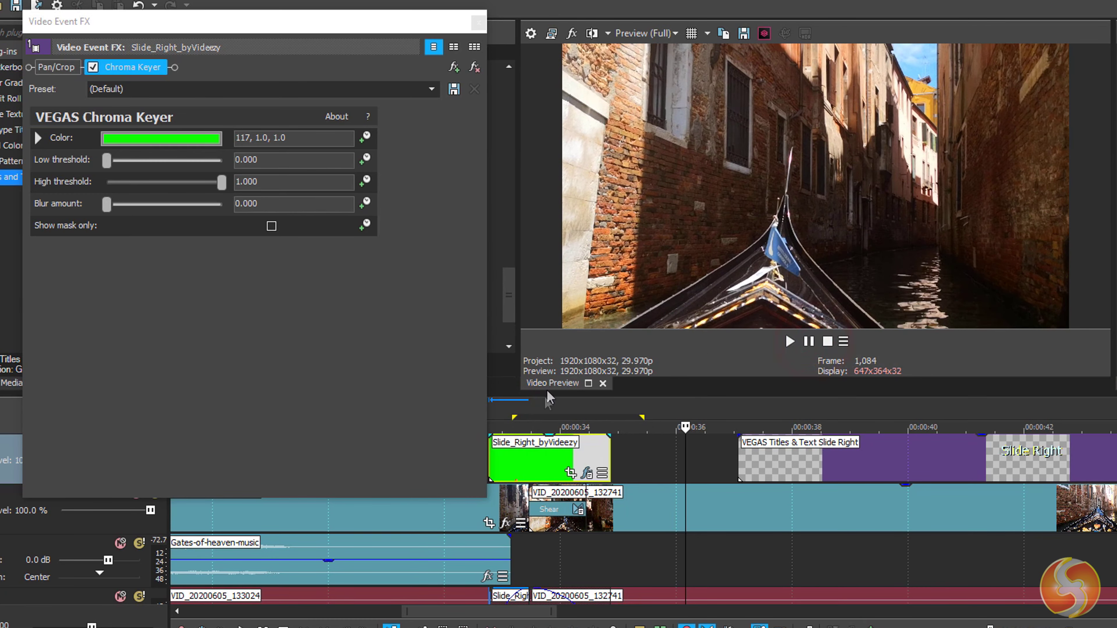
click(506, 409)
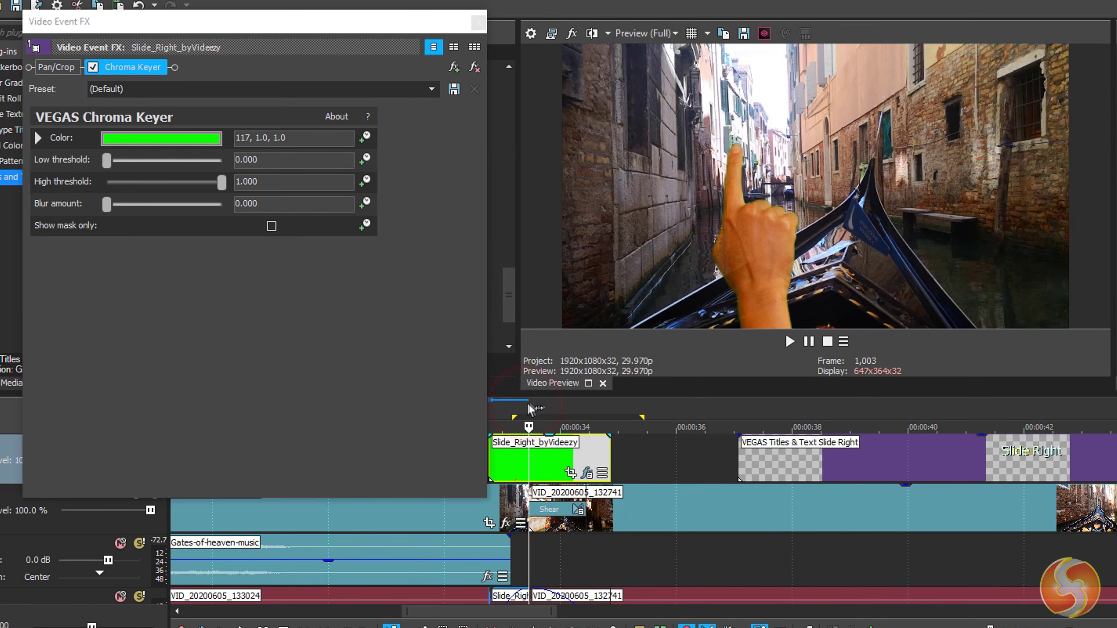
click(790, 341)
click(790, 341)
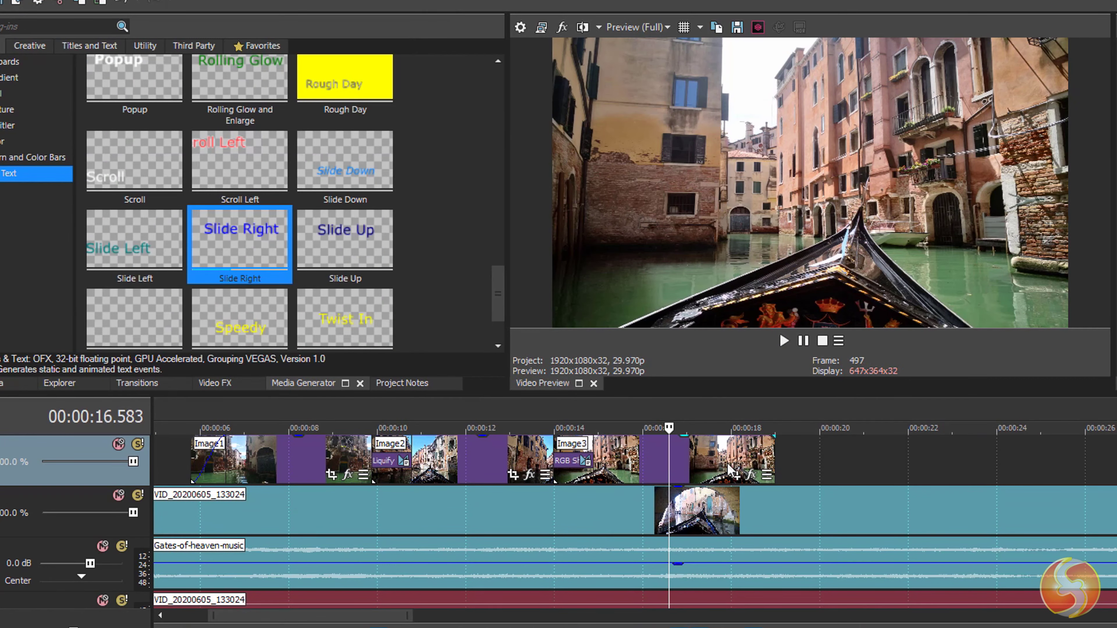
Apply VEGAS Bézier Masking to the Image3 event from the Plug-In Chooser.
click(751, 476)
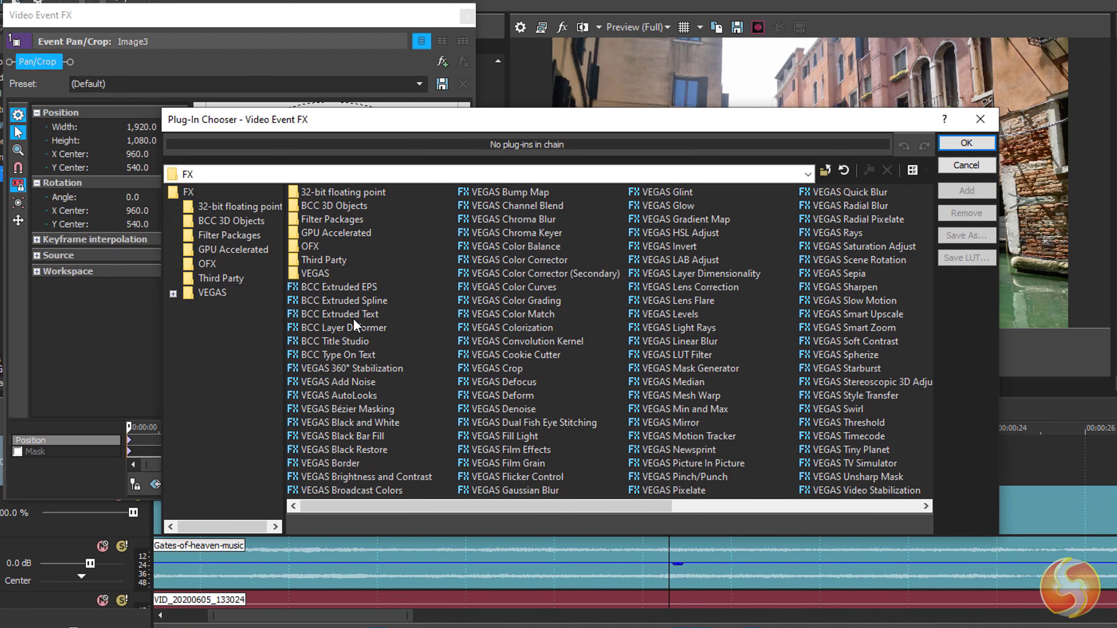
click(362, 411)
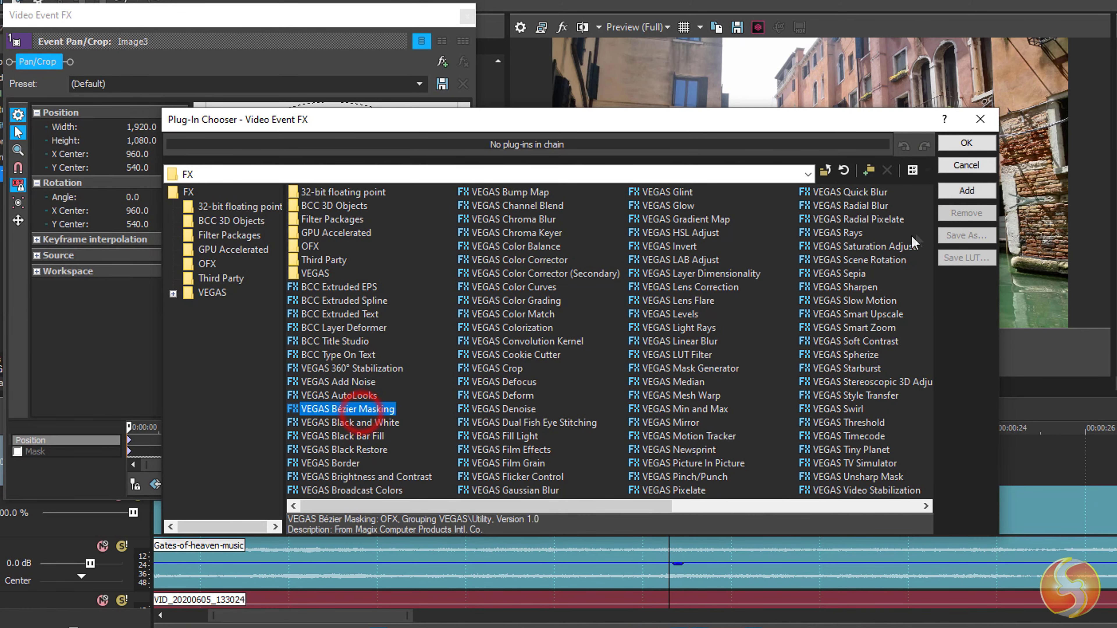
click(977, 196)
click(967, 142)
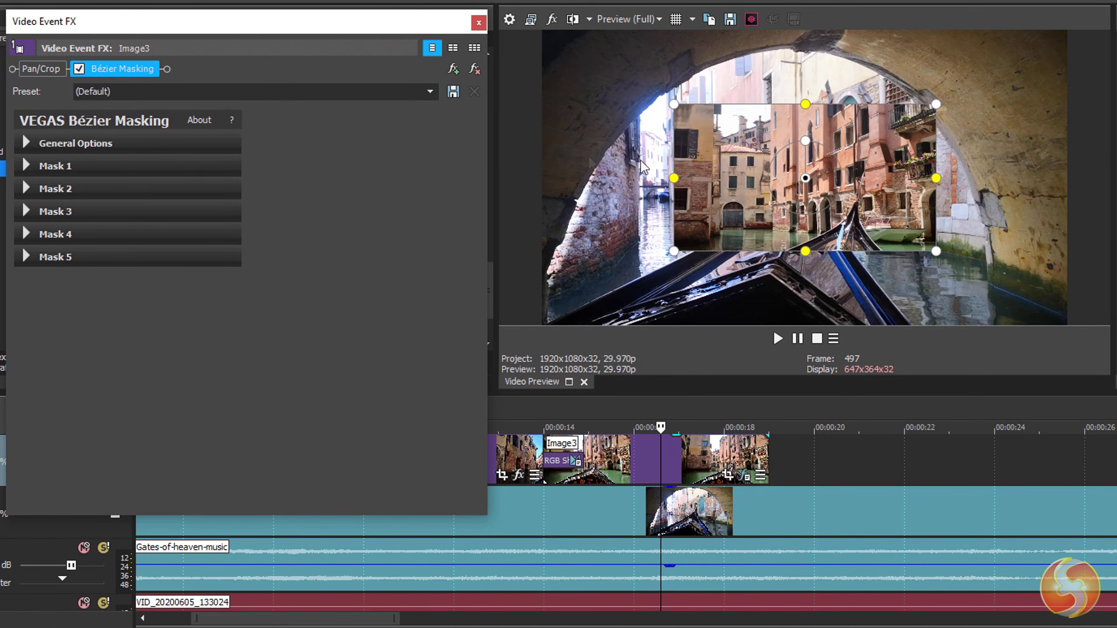
Make Mask 1 a Rectangle and adjust its width and height in the mask settings.
click(25, 142)
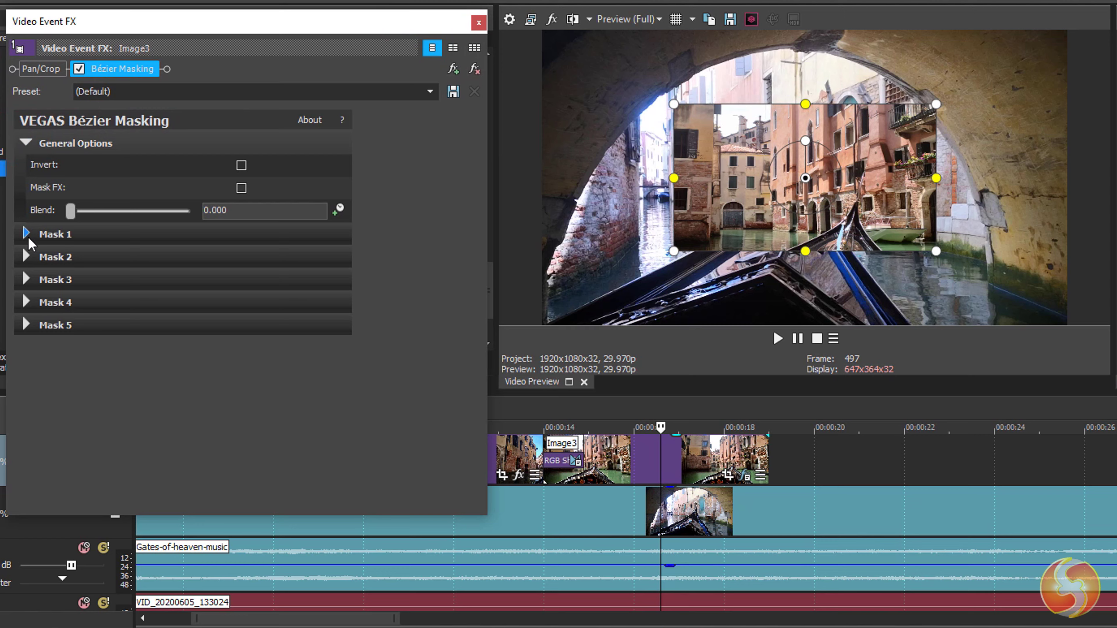
click(26, 234)
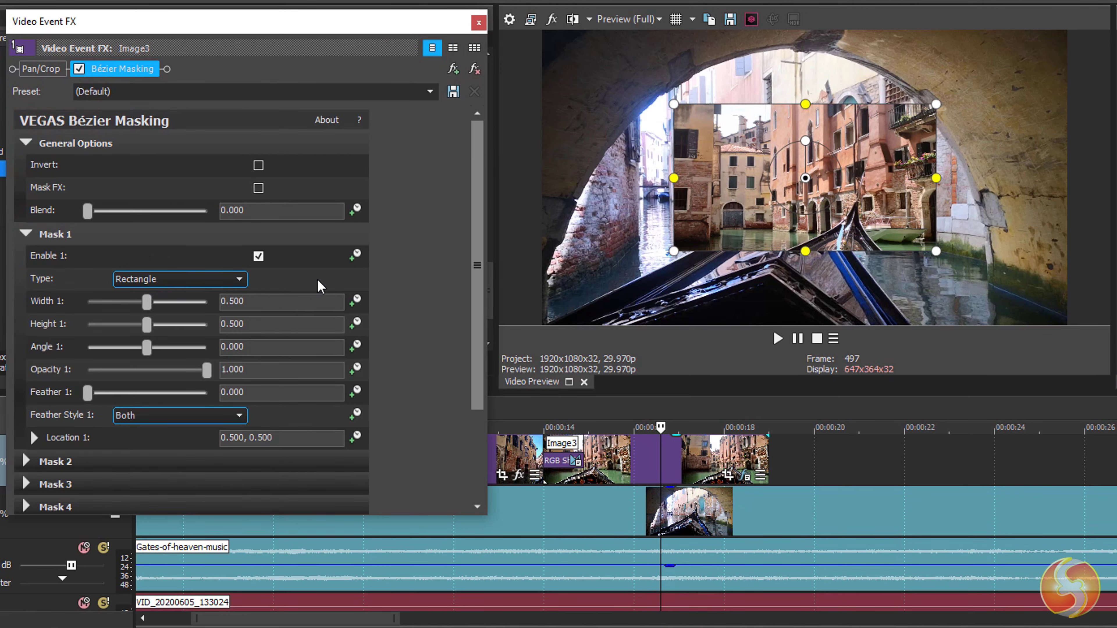
click(194, 279)
click(194, 296)
click(194, 279)
click(188, 324)
click(194, 279)
click(187, 310)
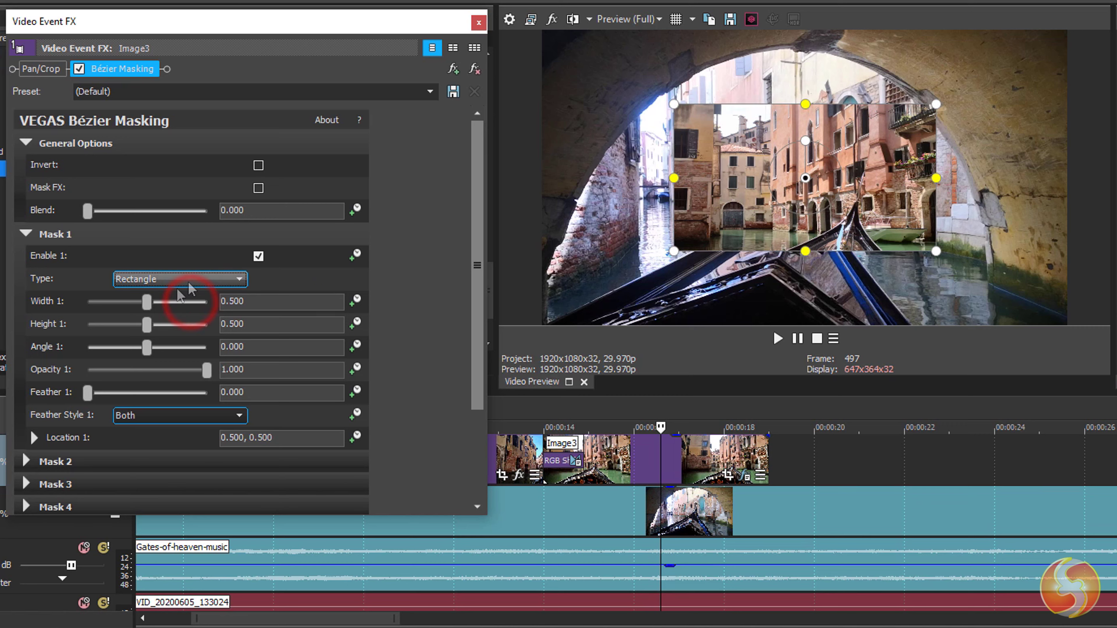
drag(146, 302, 150, 302)
mouse_move(146, 324)
mouse_down()
mouse_move(128, 327)
mouse_move(149, 325)
mouse_up()
drag(87, 392, 96, 392)
Feather the rectangle 3.741, narrow it to width 0.424, and rotate it slightly.
drag(704, 138, 809, 83)
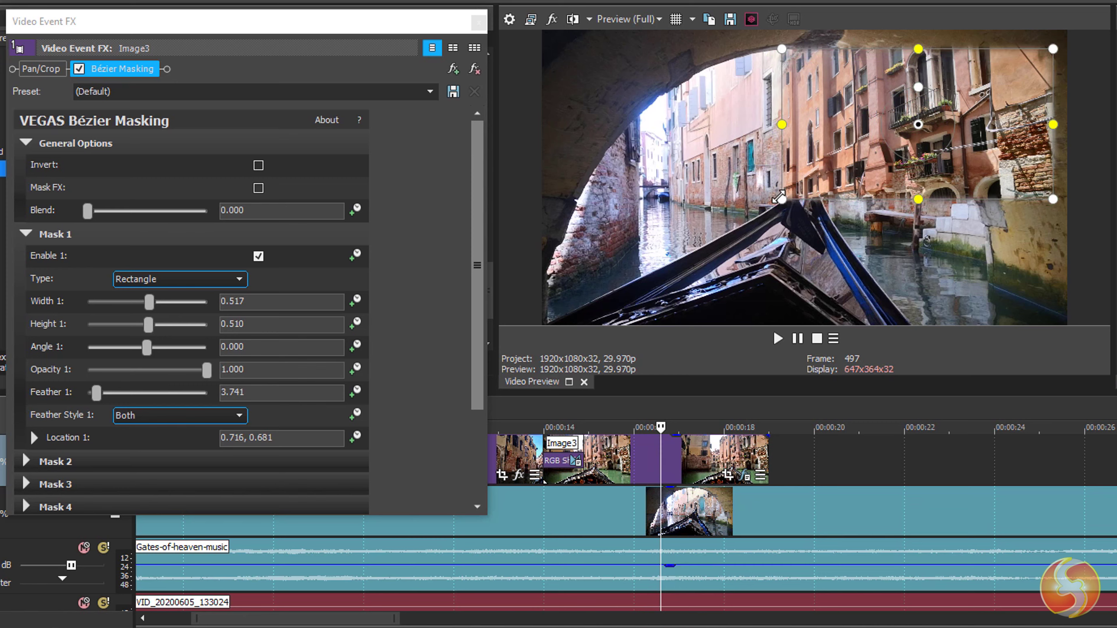
mouse_move(777, 199)
mouse_down()
mouse_move(842, 155)
mouse_move(763, 204)
mouse_move(796, 192)
mouse_up()
mouse_move(794, 126)
mouse_down()
mouse_move(847, 126)
mouse_move(806, 126)
mouse_up()
mouse_move(913, 85)
mouse_down()
mouse_move(940, 91)
mouse_move(897, 93)
mouse_move(928, 86)
mouse_move(918, 89)
mouse_up()
Switch Mask 1 to Curve, draw a closed curve over the upper-right arch, and exit Edit Mode.
click(210, 281)
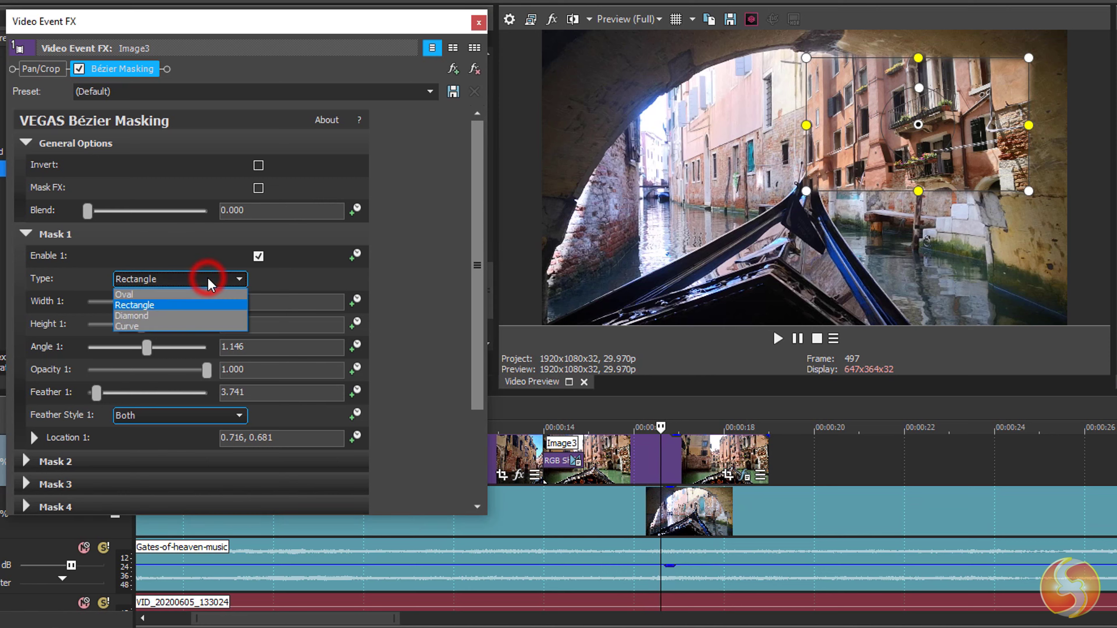
click(214, 327)
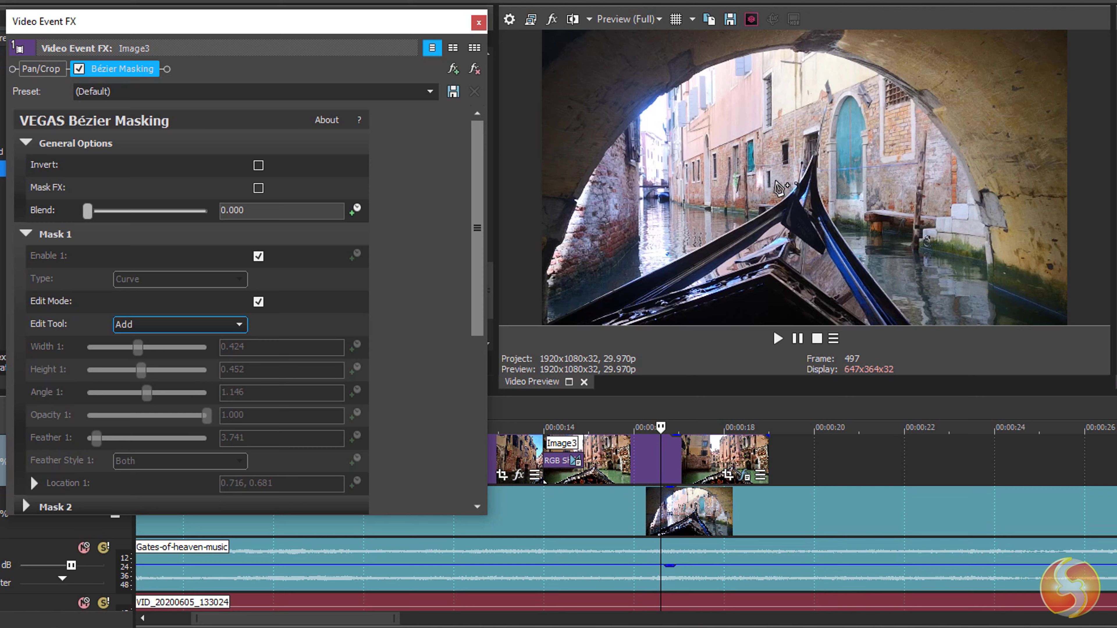
click(874, 70)
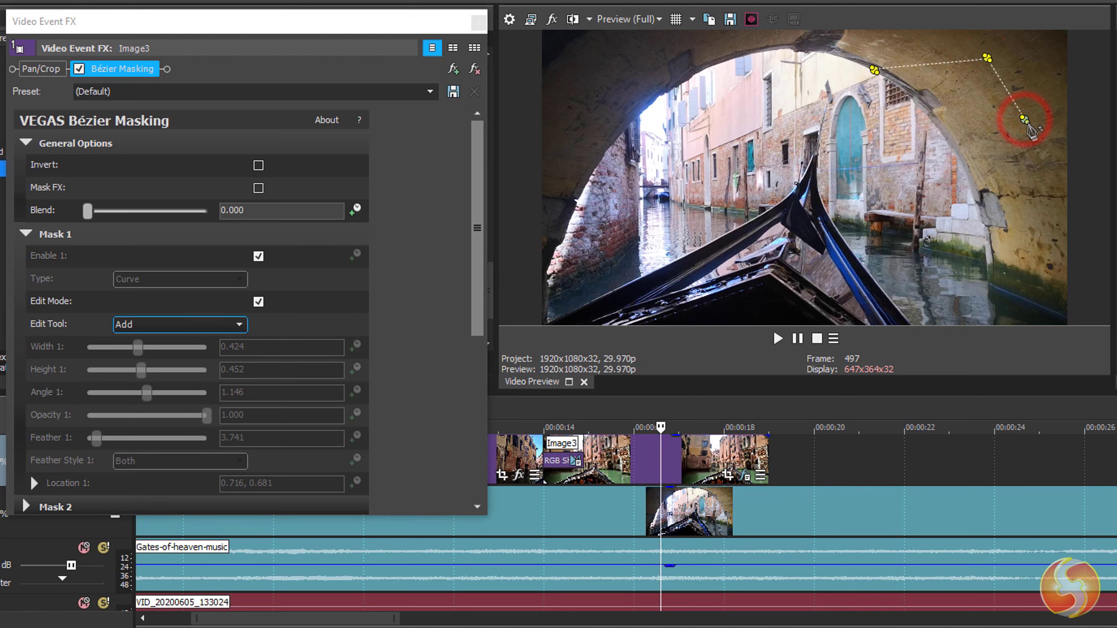
click(947, 162)
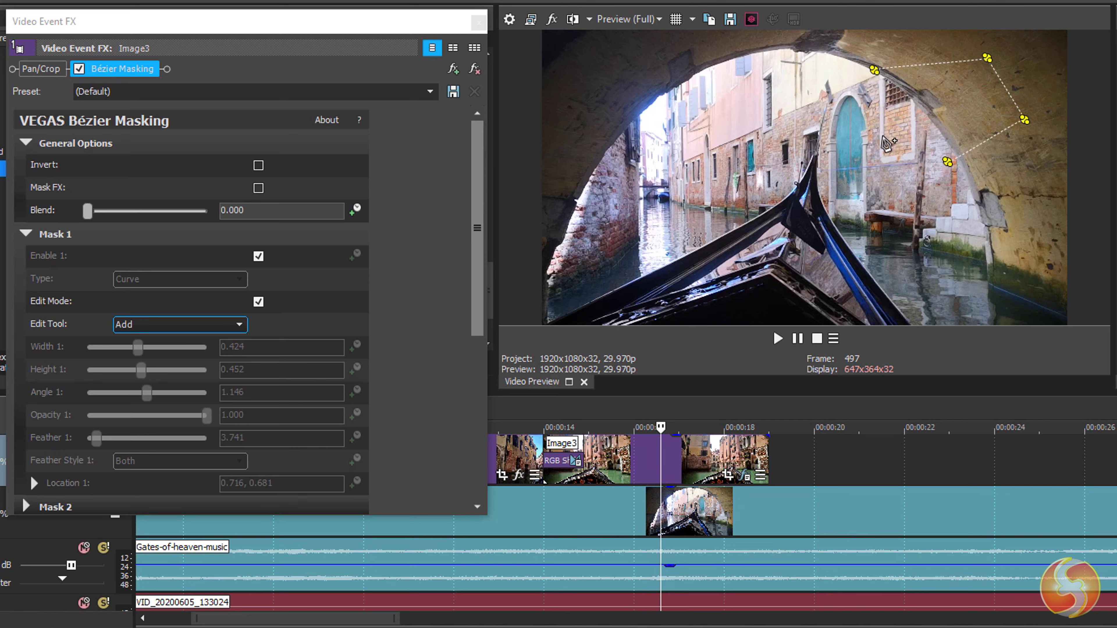
drag(885, 135, 849, 119)
drag(889, 105, 855, 98)
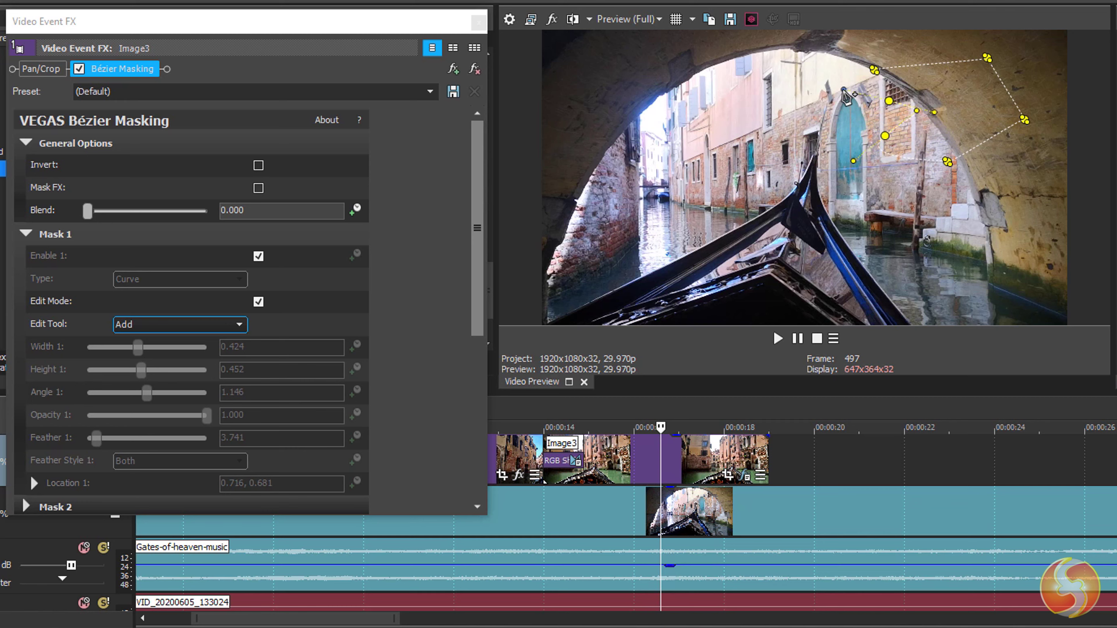
click(873, 68)
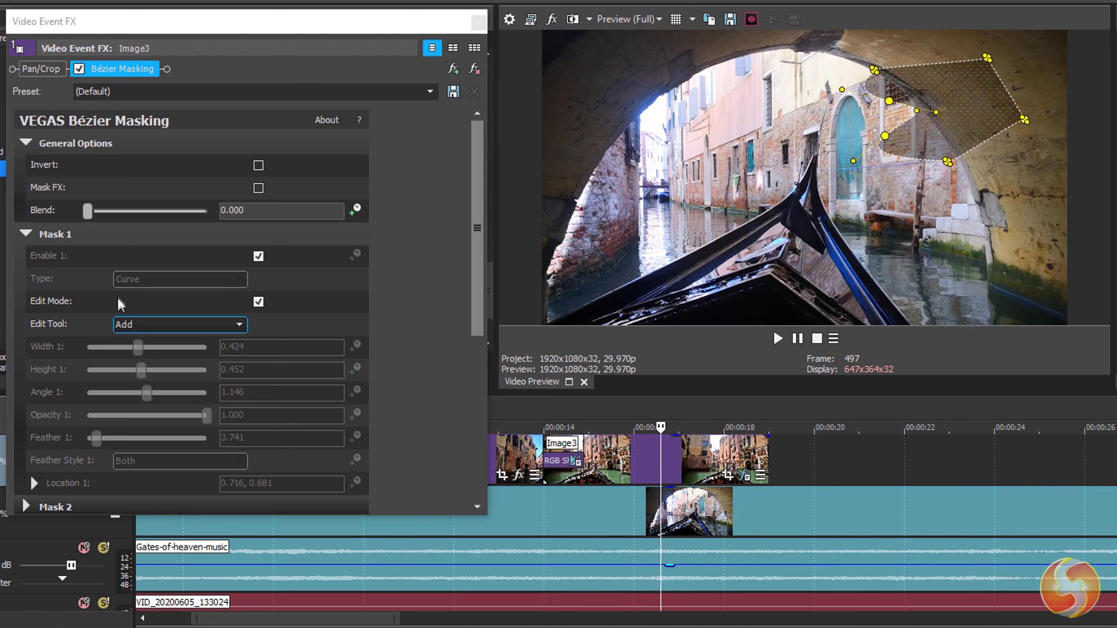
click(258, 302)
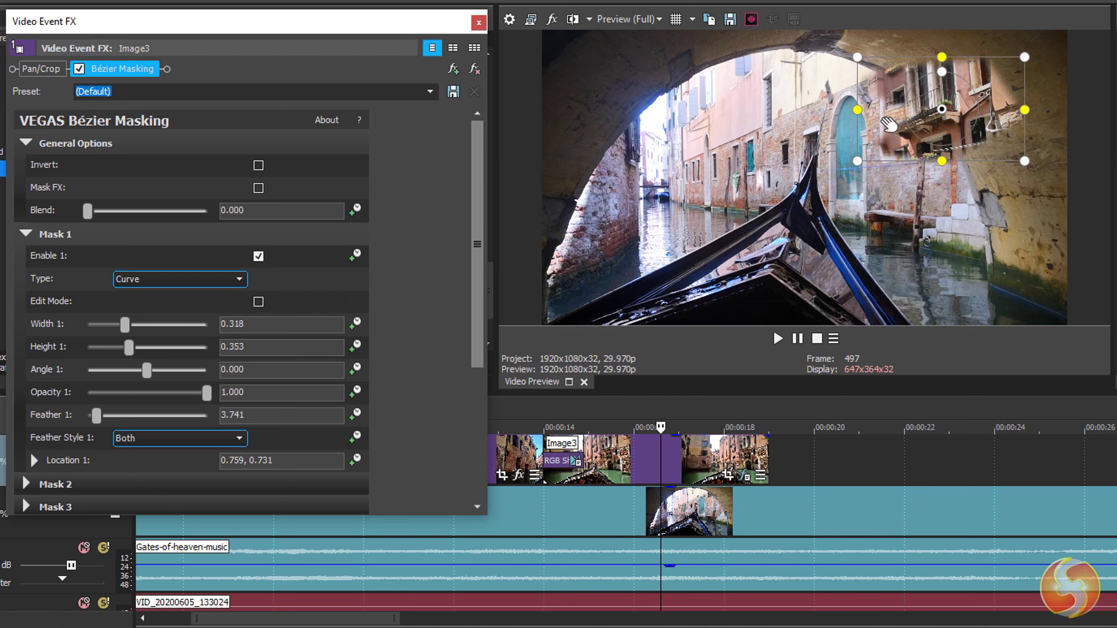
Scale the curve mask to 0.440 × 0.487 and move it to 0.722, 0.654.
drag(858, 161, 822, 185)
drag(942, 72, 923, 96)
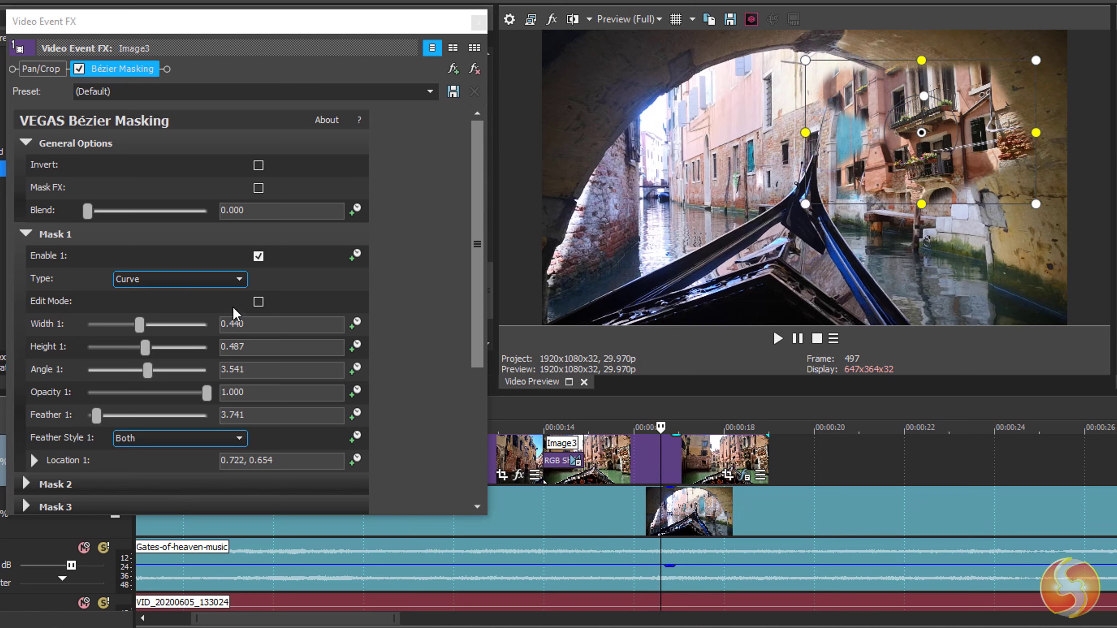
Add a point on the mask's lower-right edge and pull it up to the top-right.
click(258, 301)
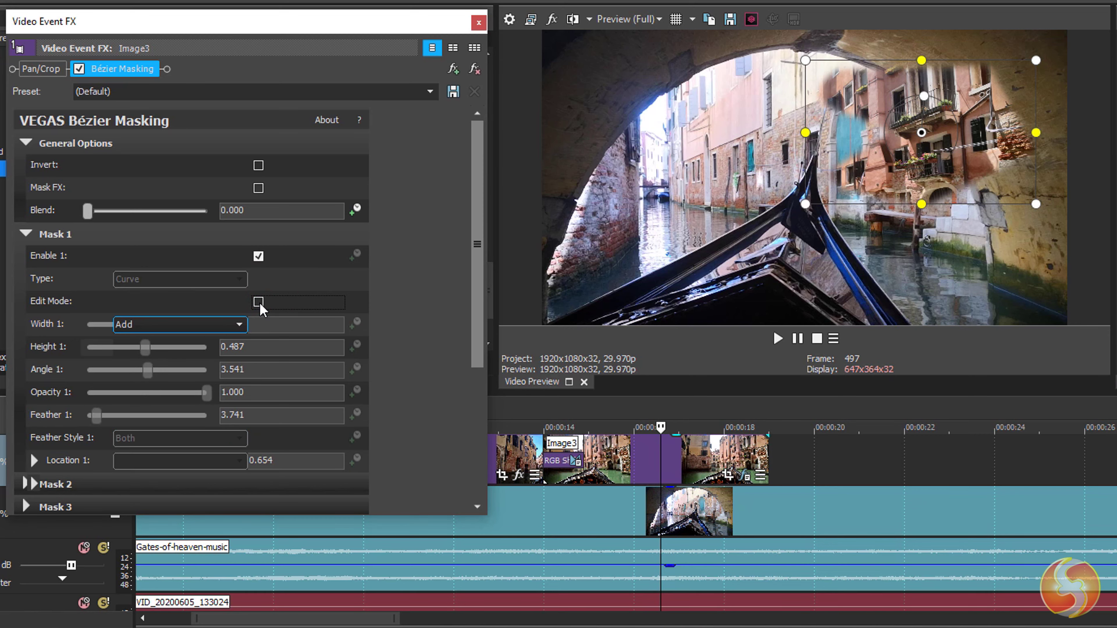
click(163, 325)
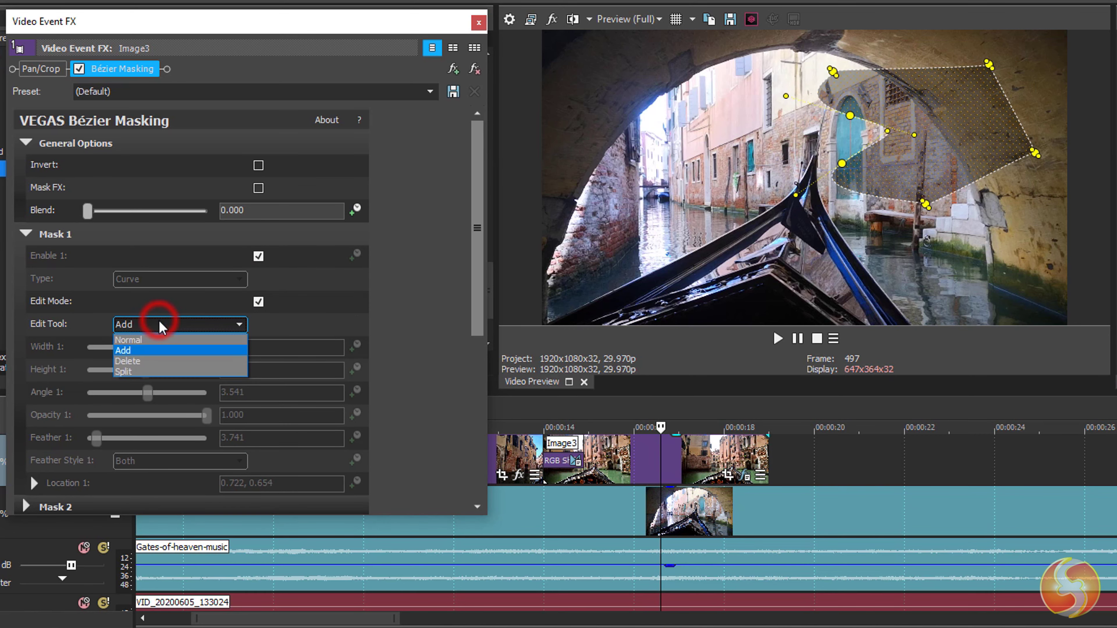
click(155, 355)
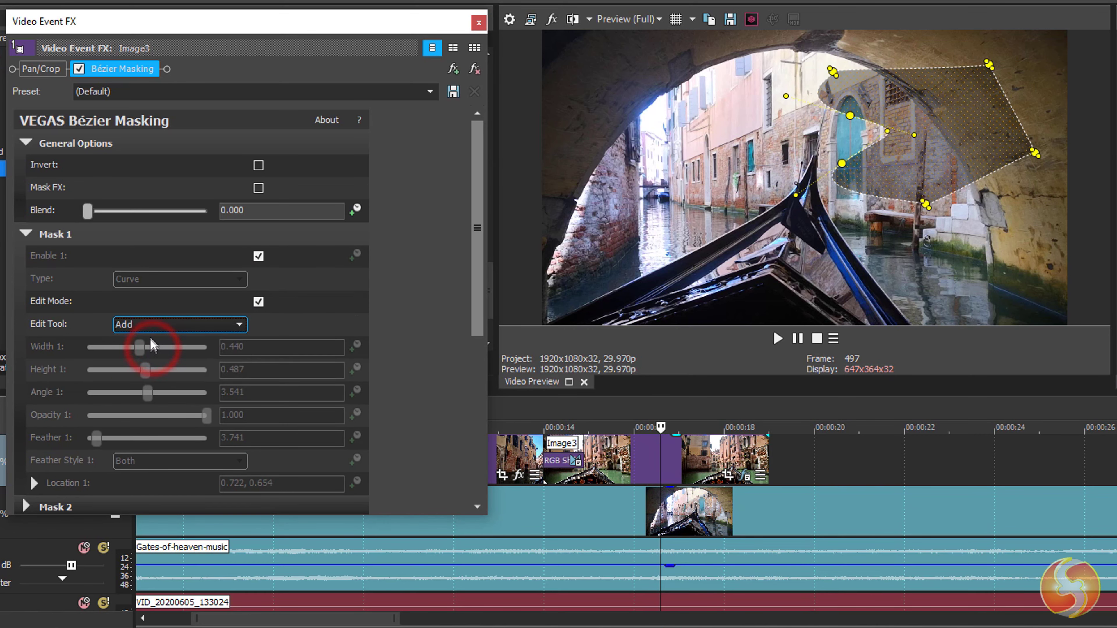
click(981, 177)
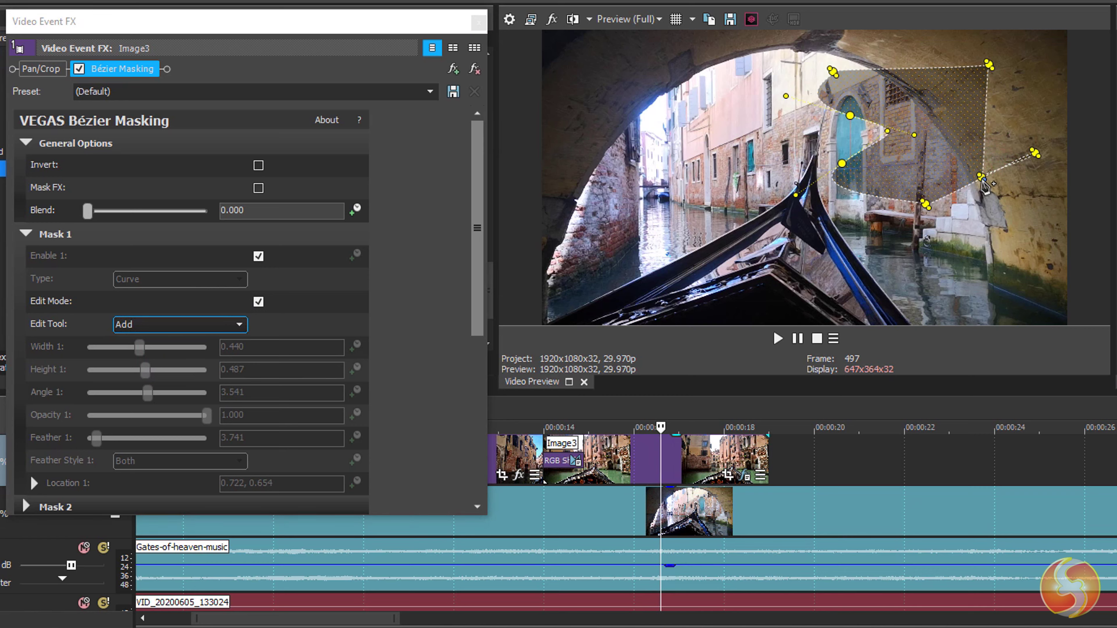
drag(992, 176, 1045, 88)
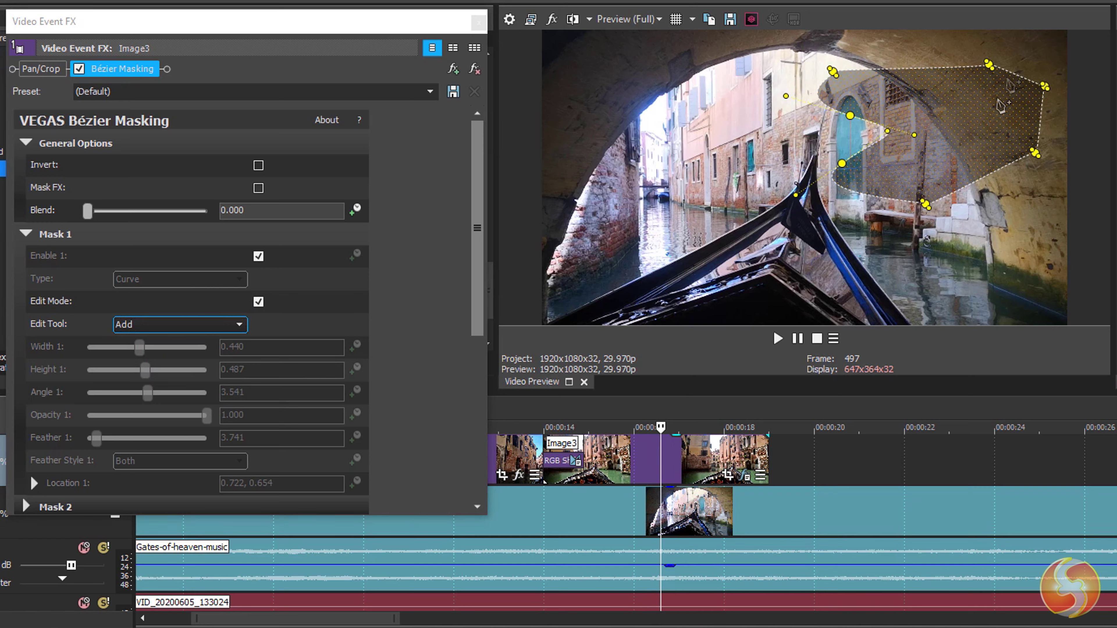
Delete curve points with the Delete tool, undo the last deletion, and collapse Mask 1.
click(200, 324)
click(174, 363)
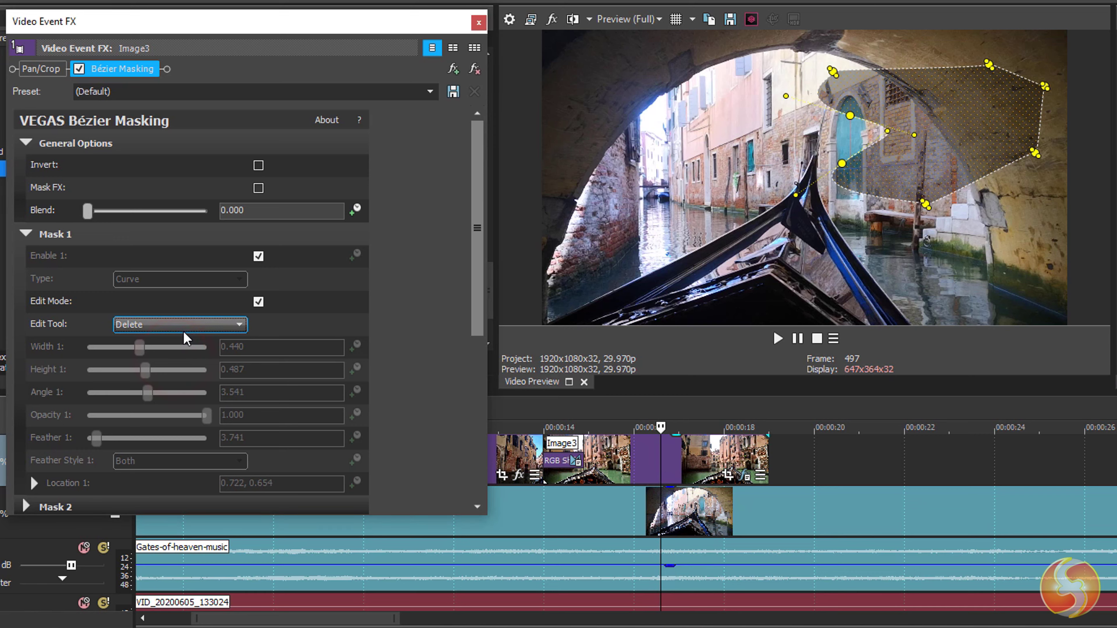
click(988, 66)
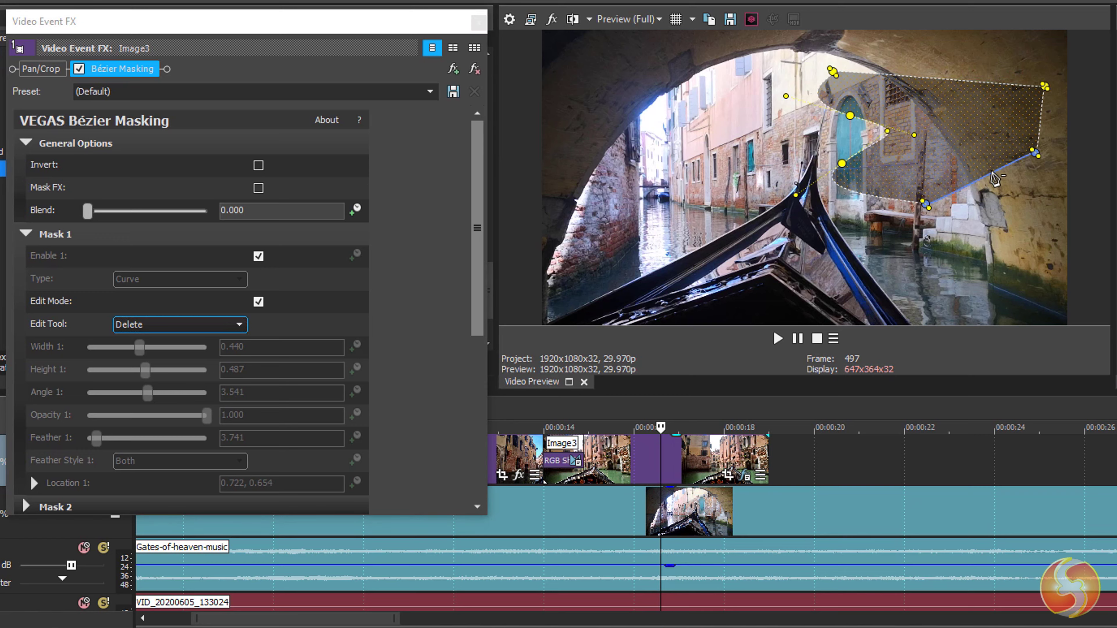
click(990, 171)
key(ctrl+z)
scroll(79, 249, down, 1)
click(27, 207)
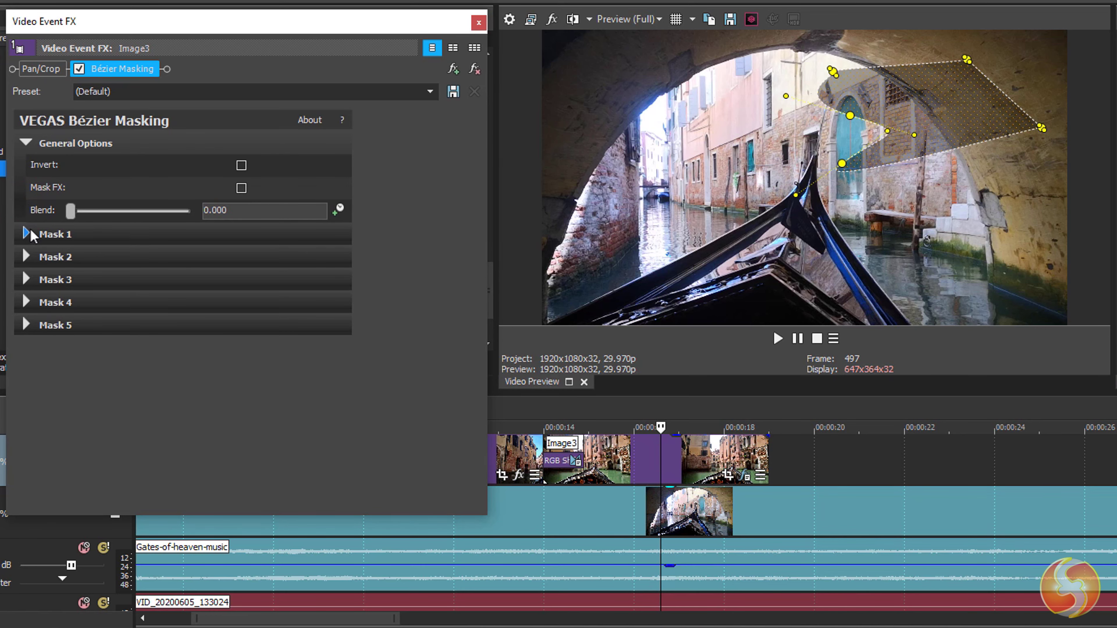
Turn off Mask 1's point Edit Mode and collapse its settings.
click(29, 234)
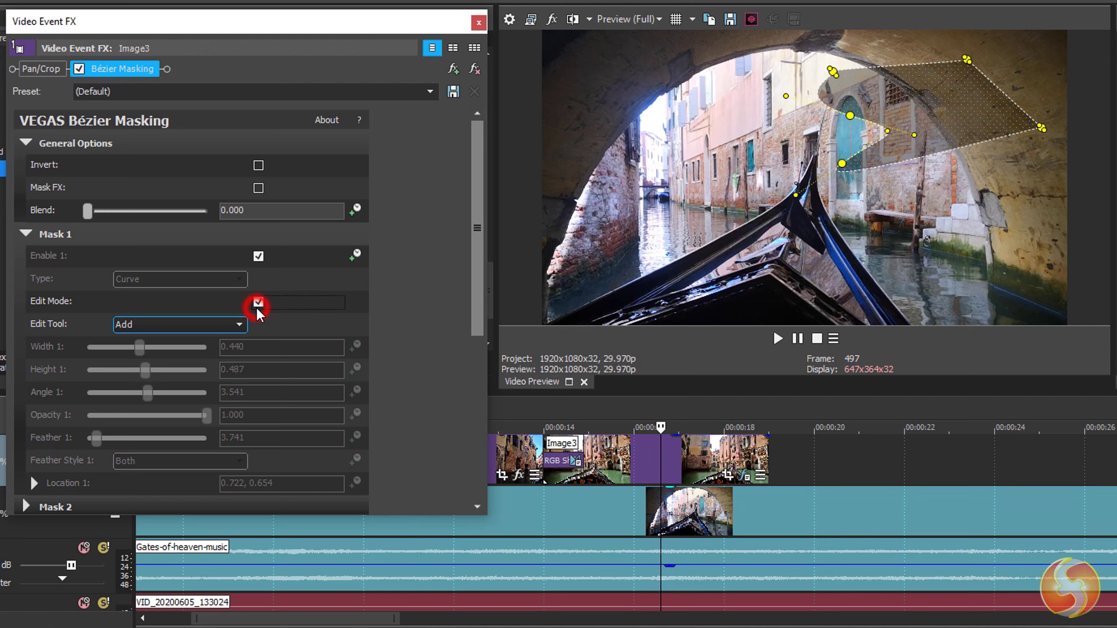
click(258, 304)
click(33, 241)
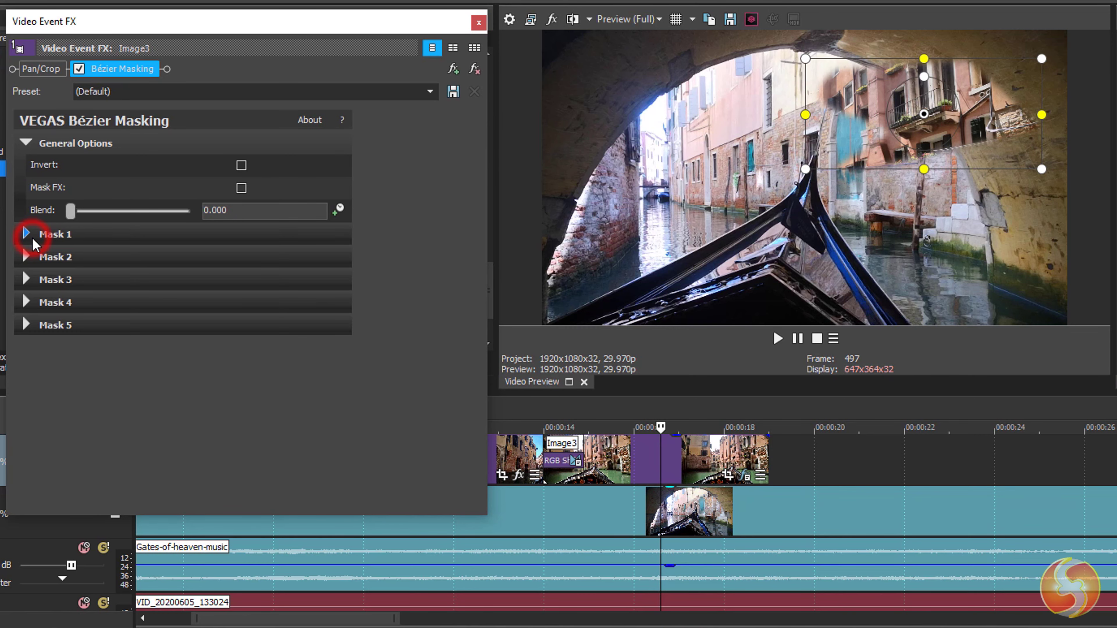
Enable Mask 2 as an Oval moved up-left, and set Gaussian Blur horizontal range to 0.0408.
click(26, 259)
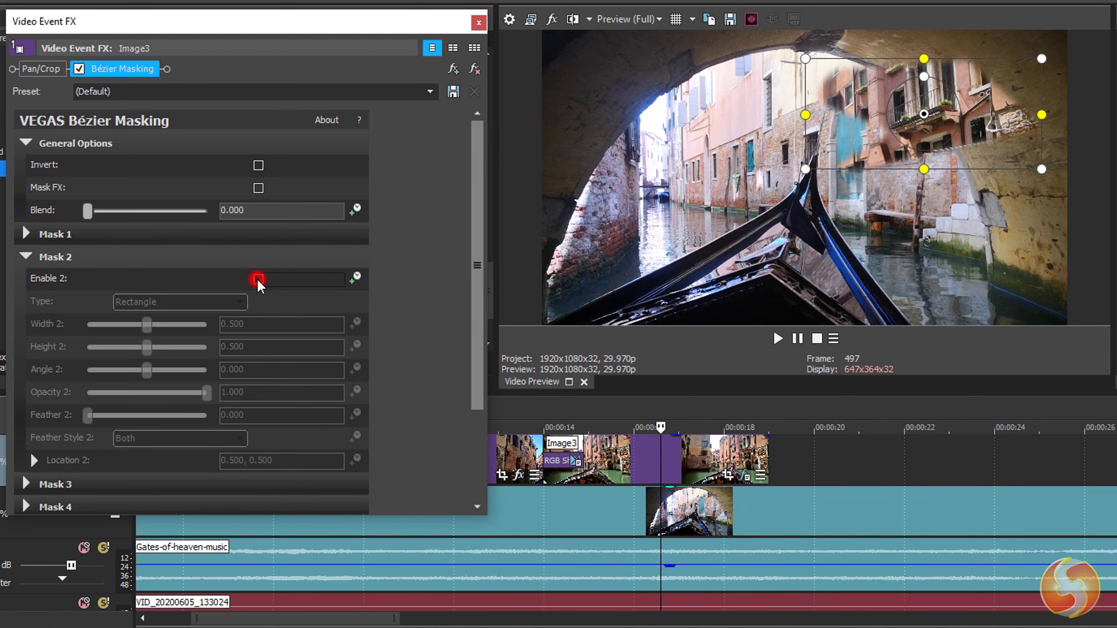
click(258, 278)
click(237, 302)
click(145, 328)
click(793, 220)
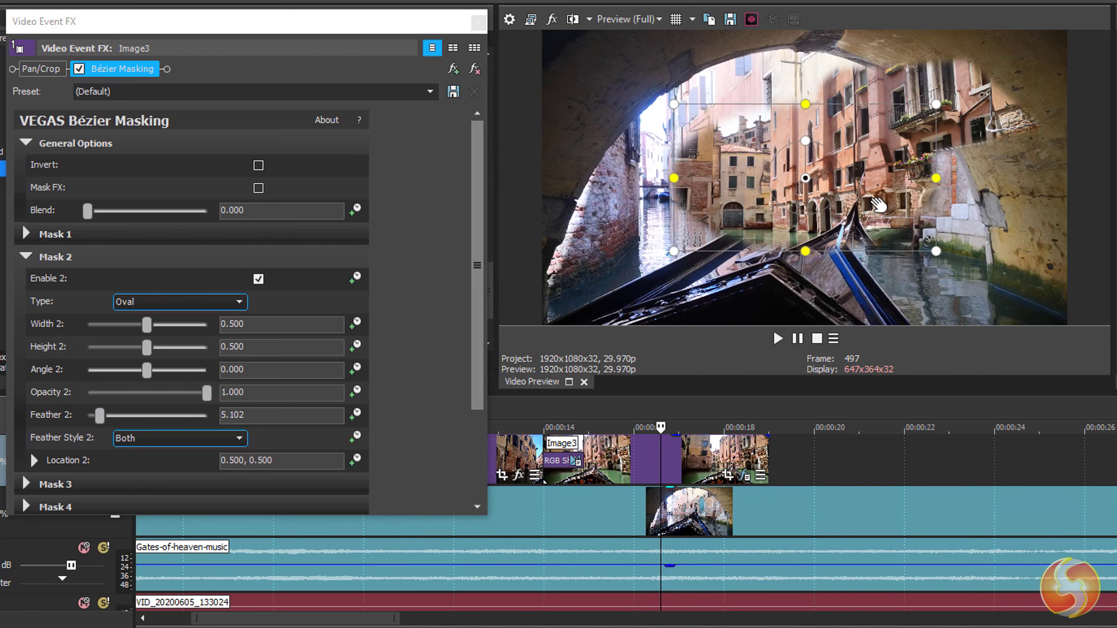
drag(878, 203, 947, 278)
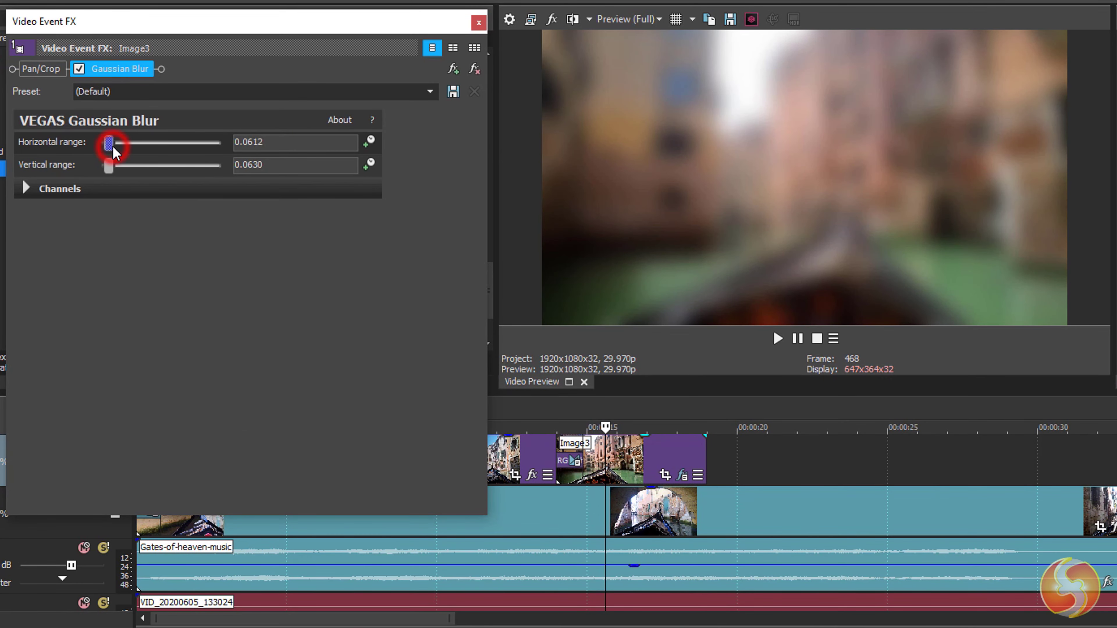
drag(113, 147, 106, 168)
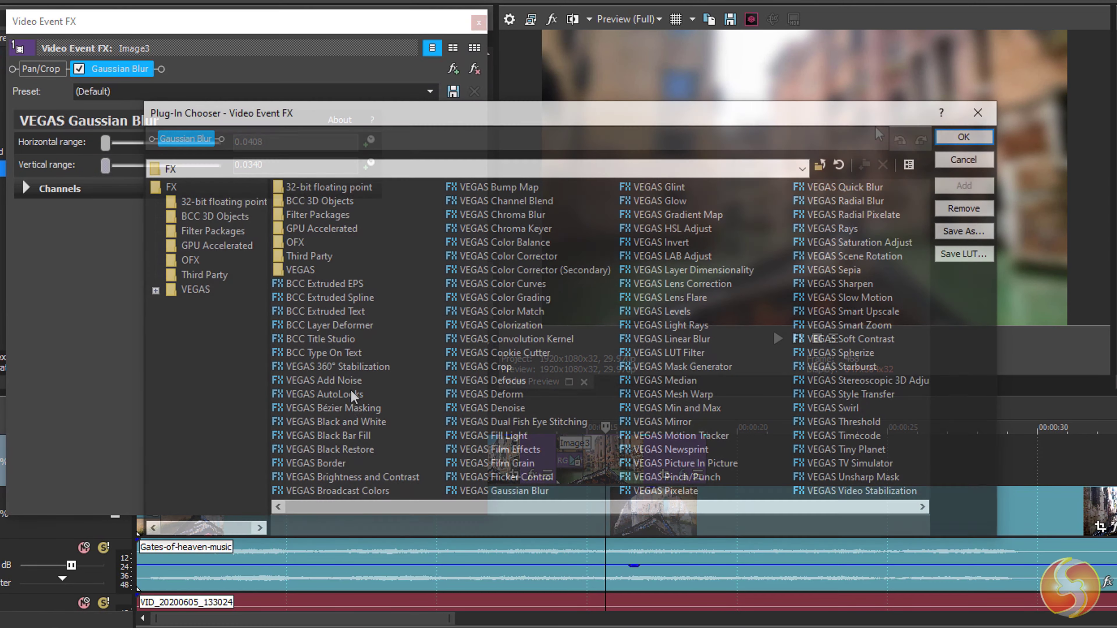
Add the Bézier Masking plug-in to Image3's Video Event FX chain.
click(361, 408)
click(964, 185)
click(963, 136)
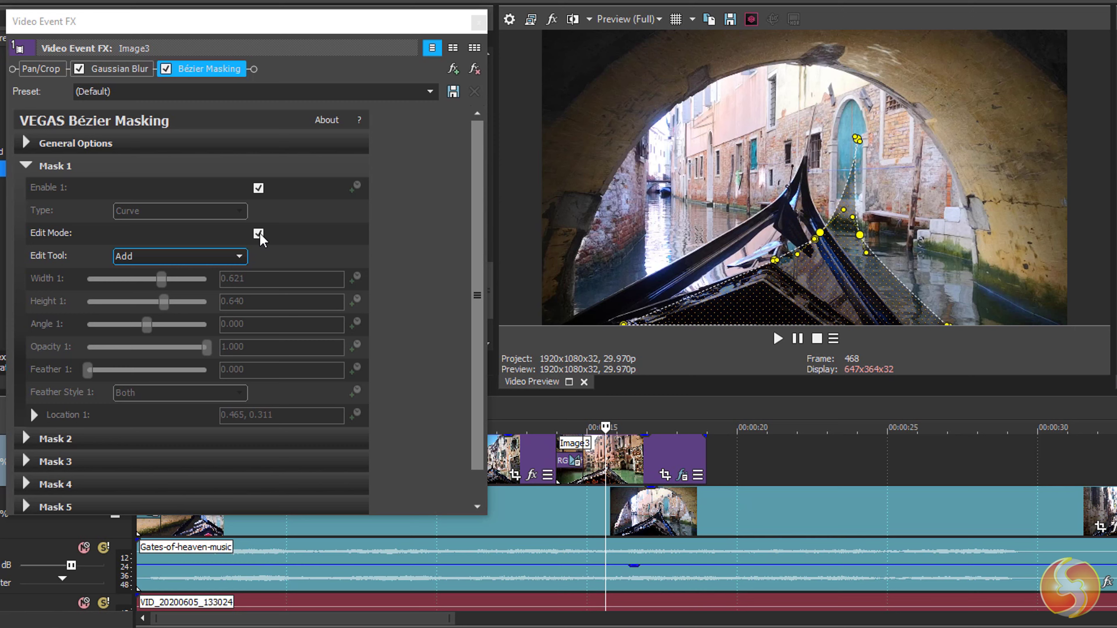
Confine the Gaussian blur to the Bézier mask, toggling the mask off and back on to compare.
click(258, 234)
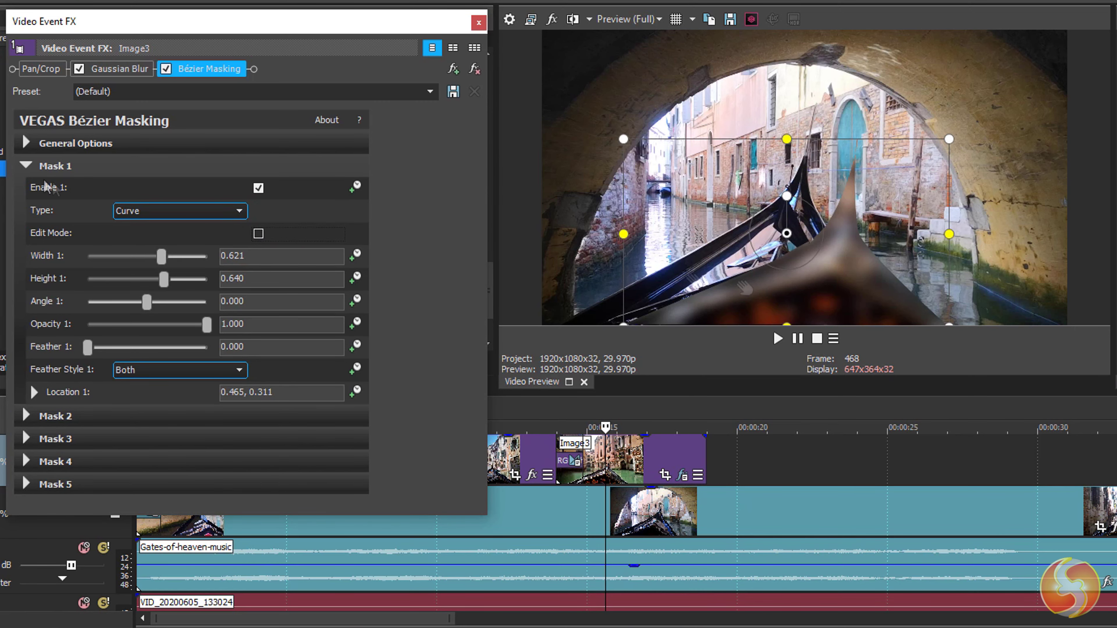
click(25, 143)
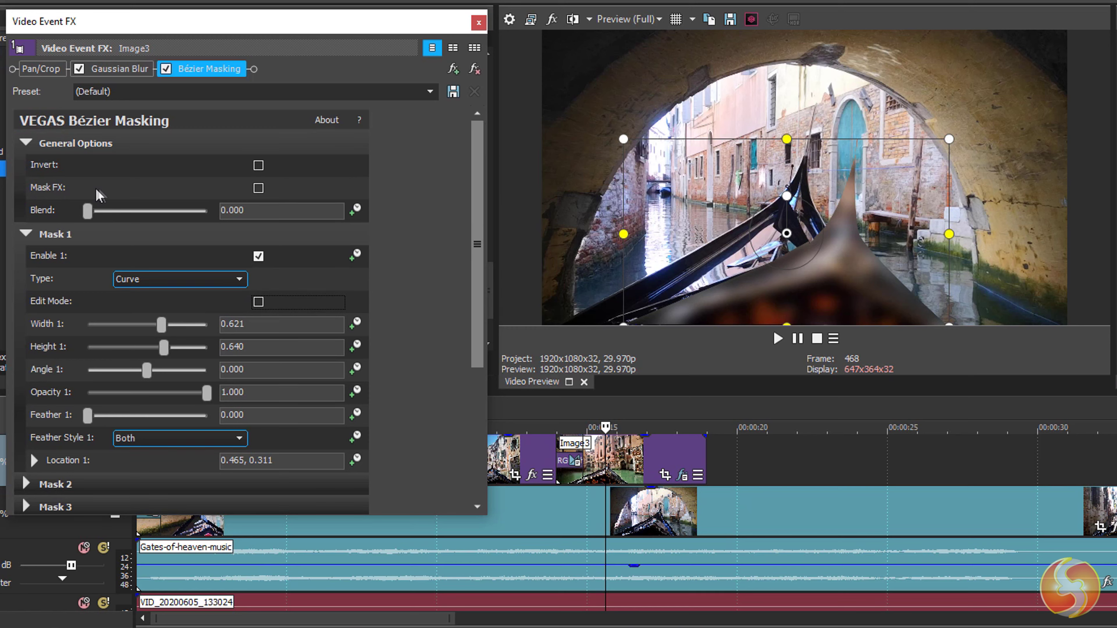
click(258, 188)
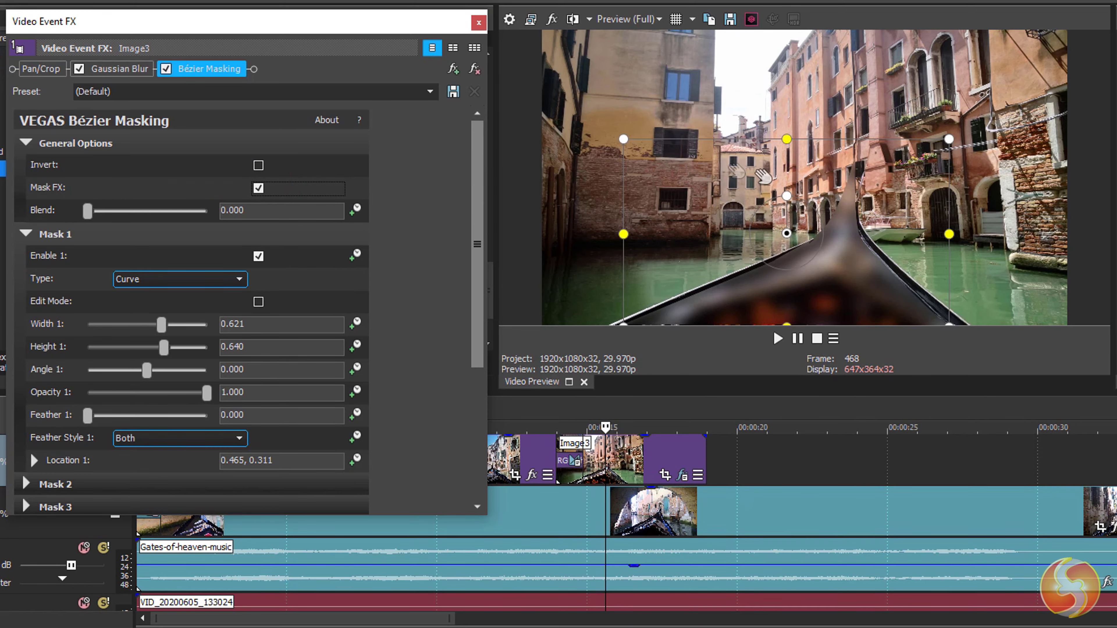
click(165, 69)
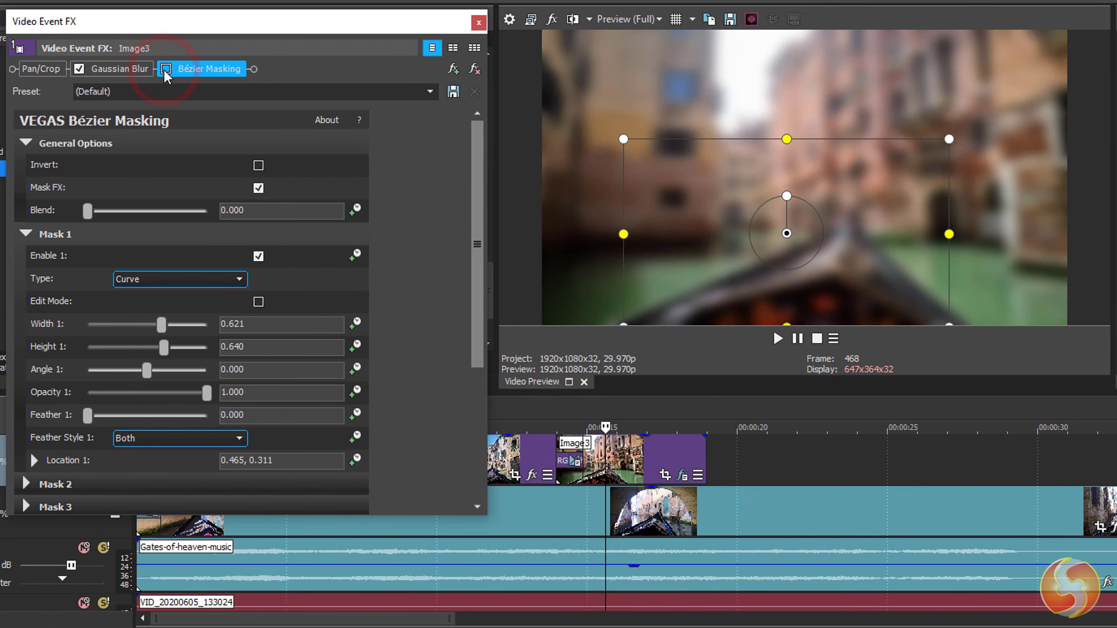
click(166, 69)
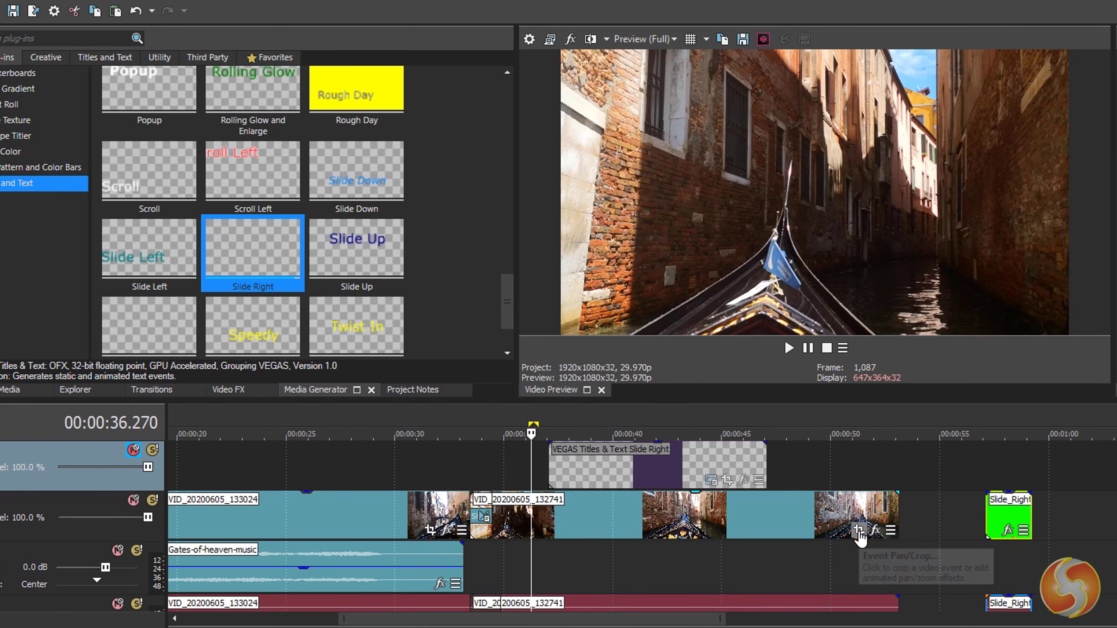
Add a Position keyframe at the end of VID_20200605_132741 in Pan/Crop.
click(858, 532)
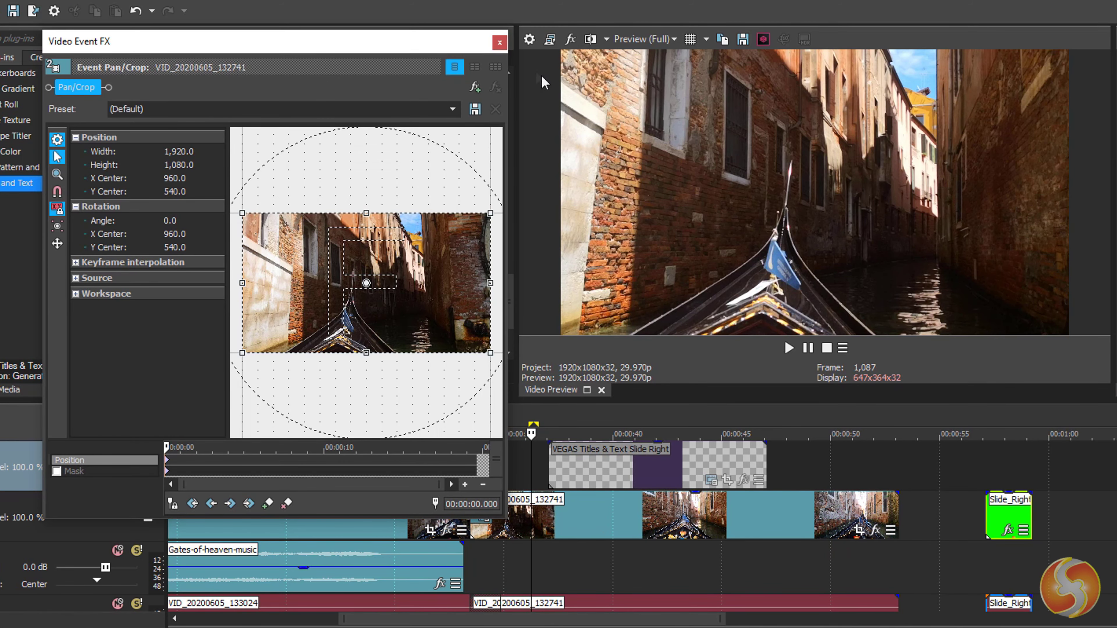
drag(420, 44, 383, 31)
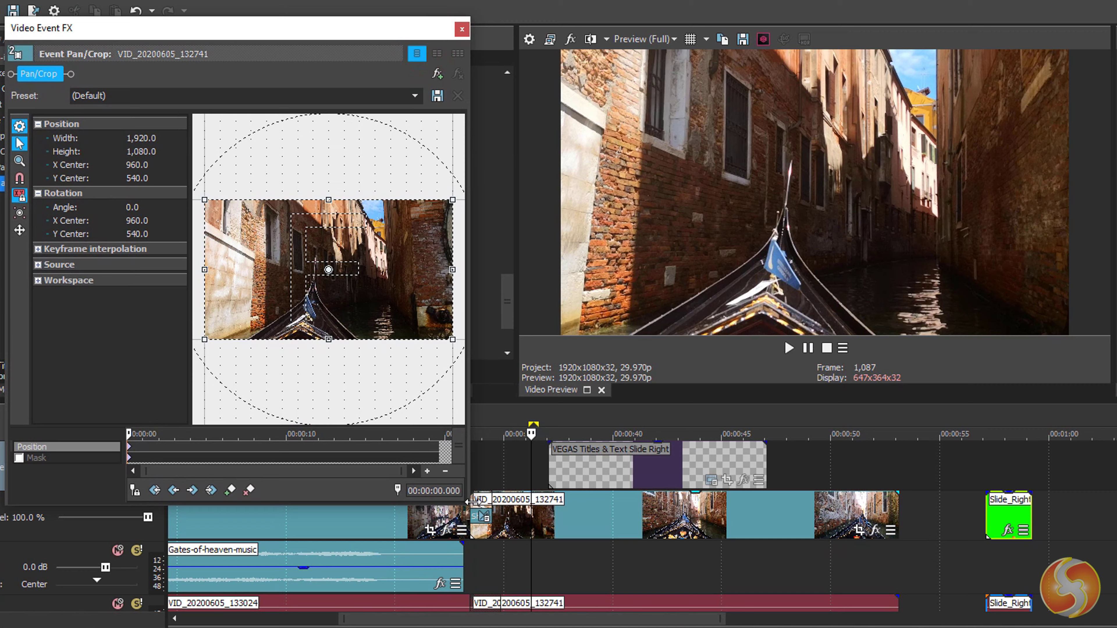
mouse_move(128, 434)
mouse_down()
mouse_move(438, 433)
mouse_move(168, 434)
mouse_move(116, 446)
mouse_up()
drag(129, 433, 439, 433)
click(229, 490)
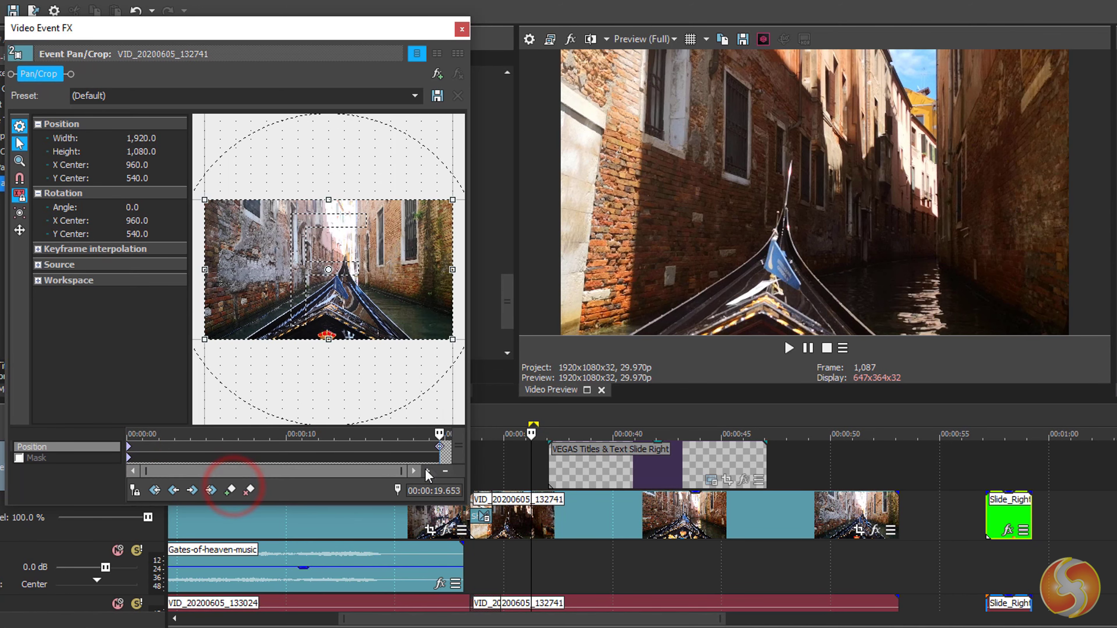
Return Pan/Crop to the clip start and push Pixelate's horizontal pixelization to full strength.
scroll(378, 265, up, 3)
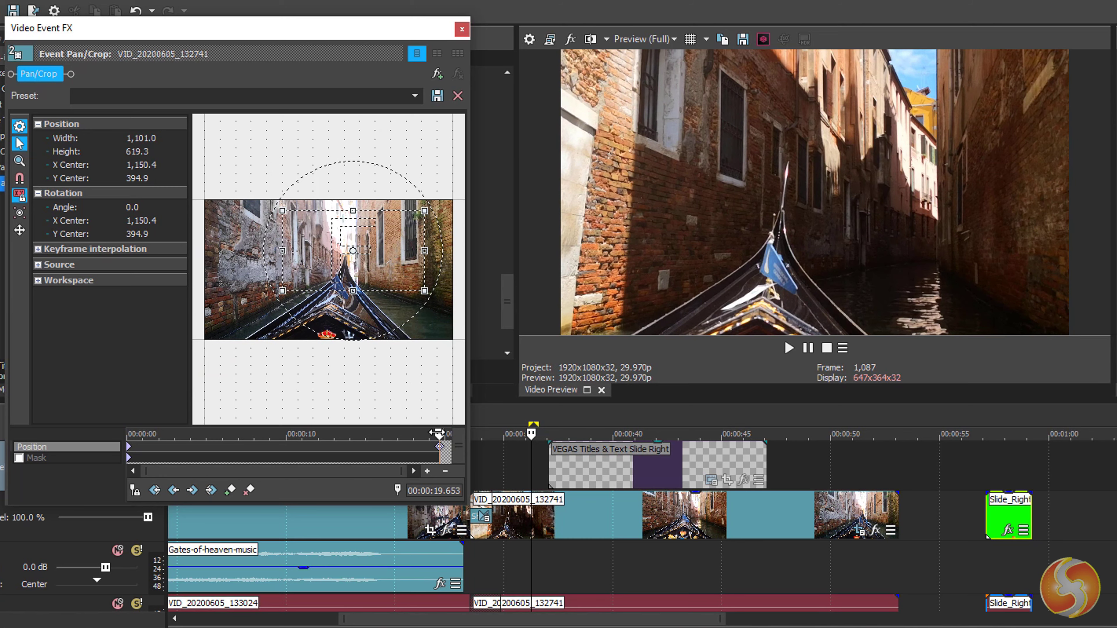
mouse_move(438, 433)
mouse_down()
mouse_move(129, 433)
mouse_move(435, 421)
mouse_up()
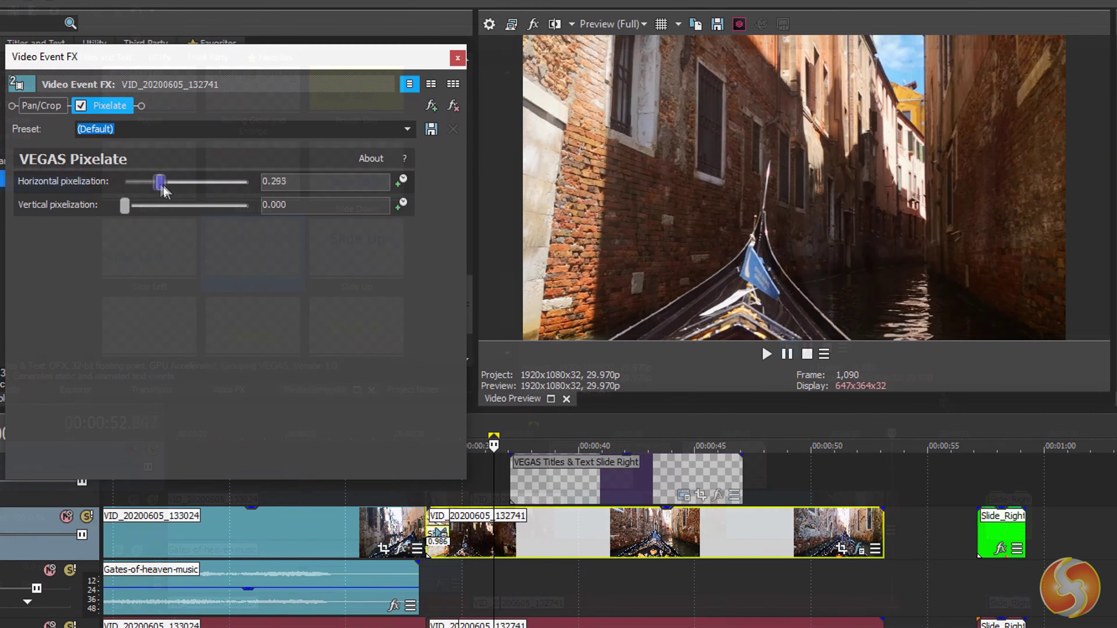
mouse_move(162, 182)
mouse_down()
mouse_move(272, 190)
mouse_move(125, 189)
mouse_up()
Reset horizontal pixelization to 0 and enable keyframe animation for it.
drag(380, 58, 378, 17)
click(405, 143)
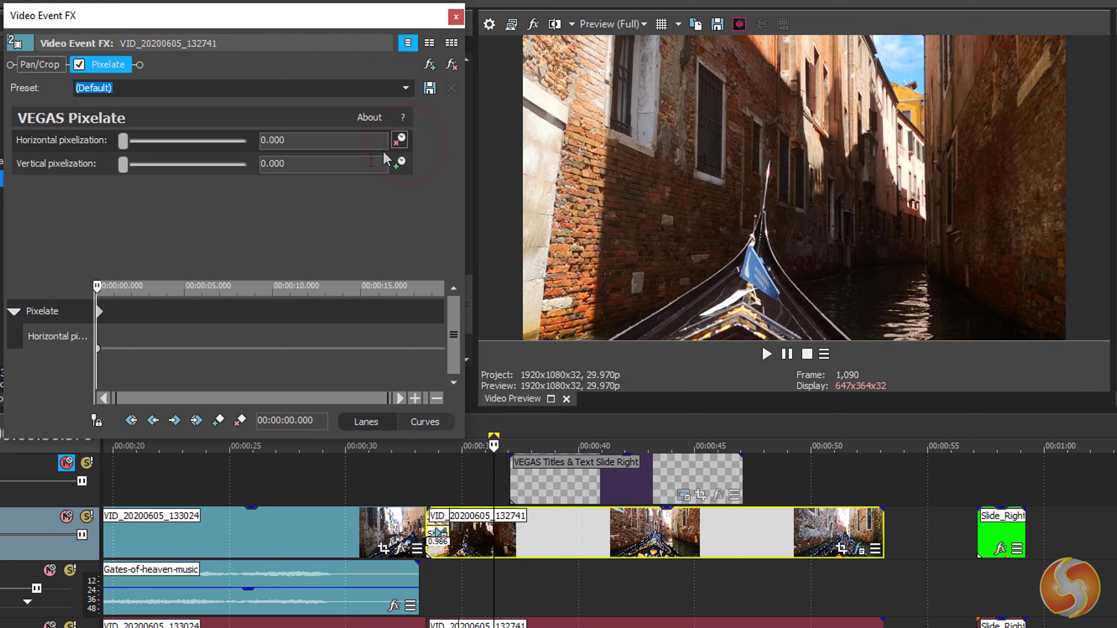
drag(100, 300, 69, 288)
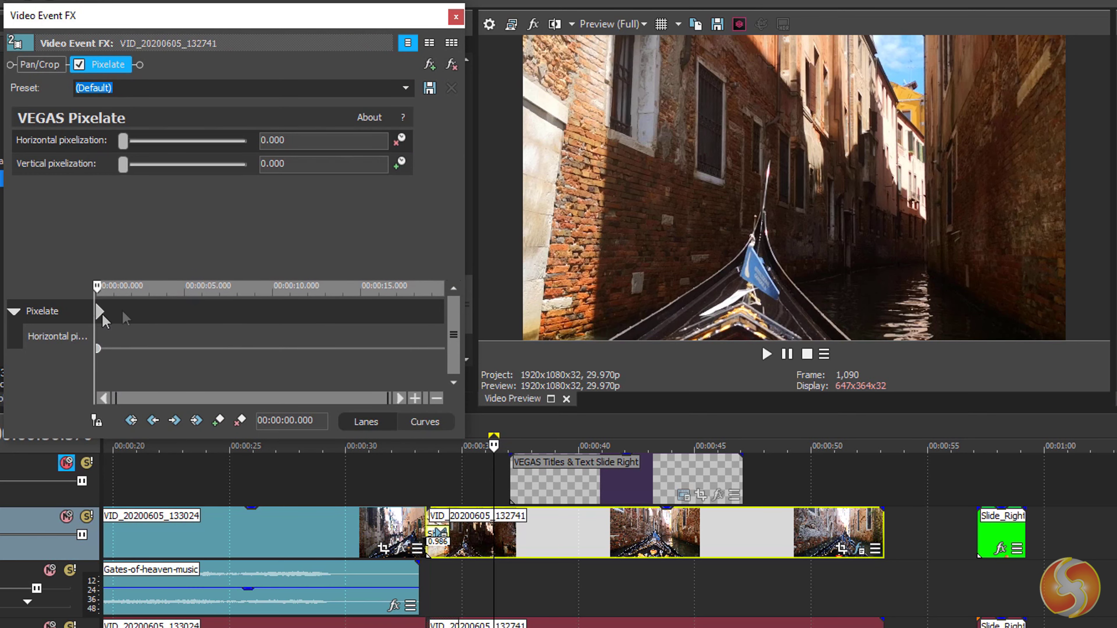
click(100, 341)
click(100, 314)
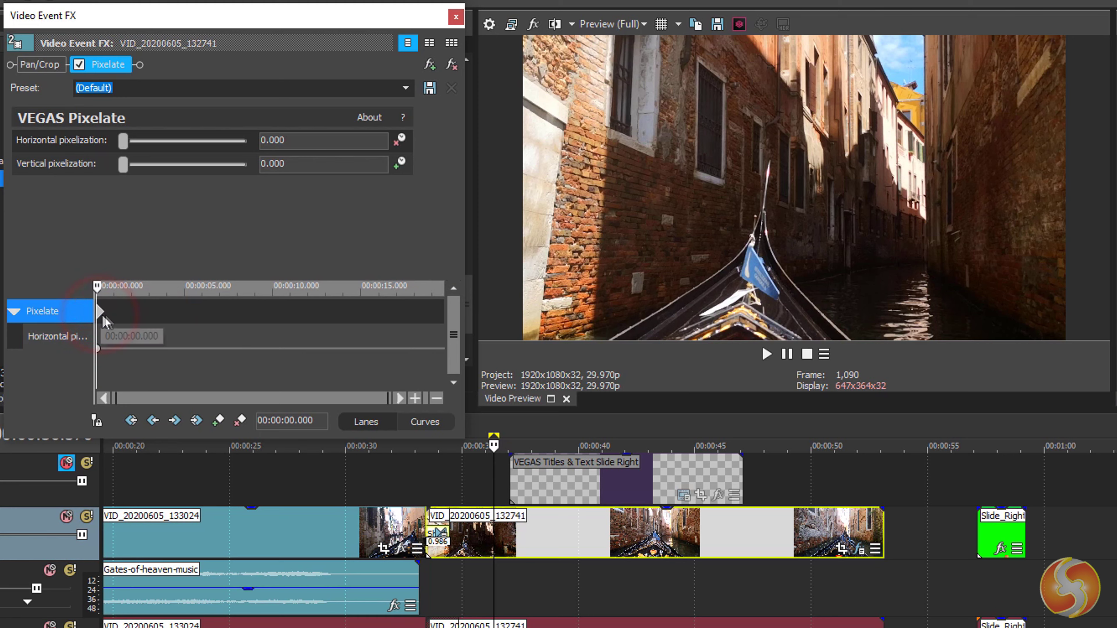
Keyframe horizontal pixelization at 7.975 s and the clip's end (1.000), then play it back.
drag(99, 286, 237, 285)
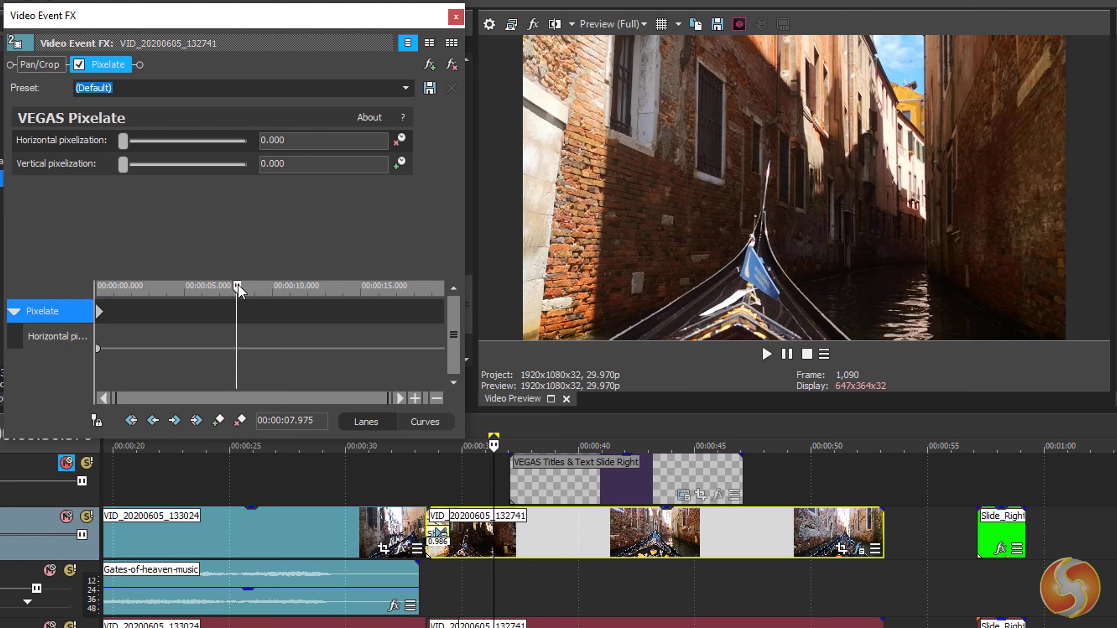
drag(122, 142, 255, 154)
key(End)
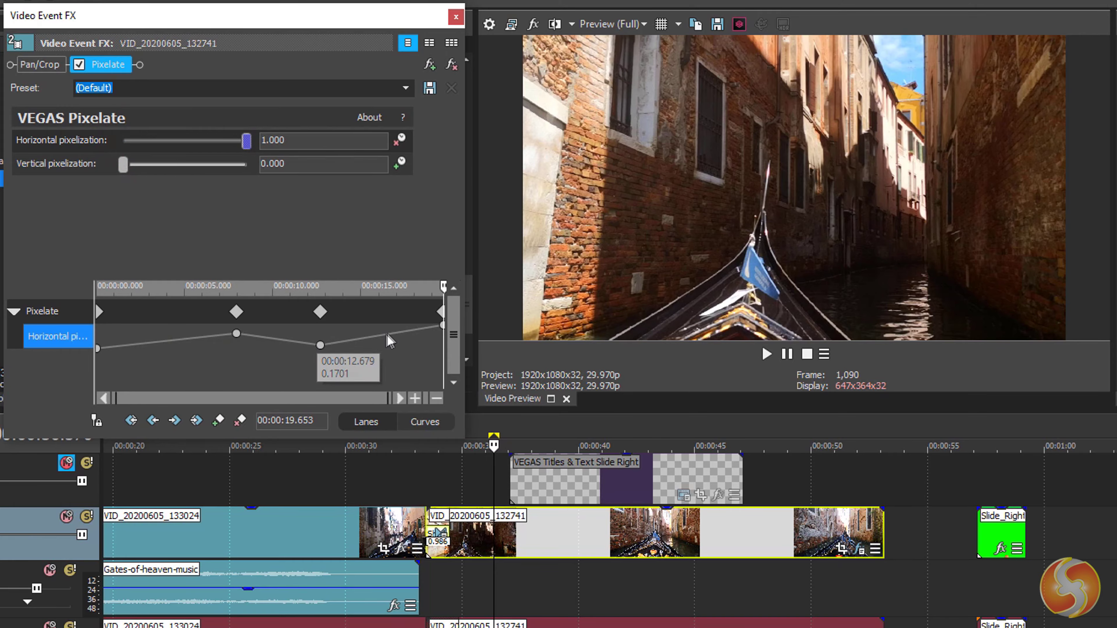
click(766, 355)
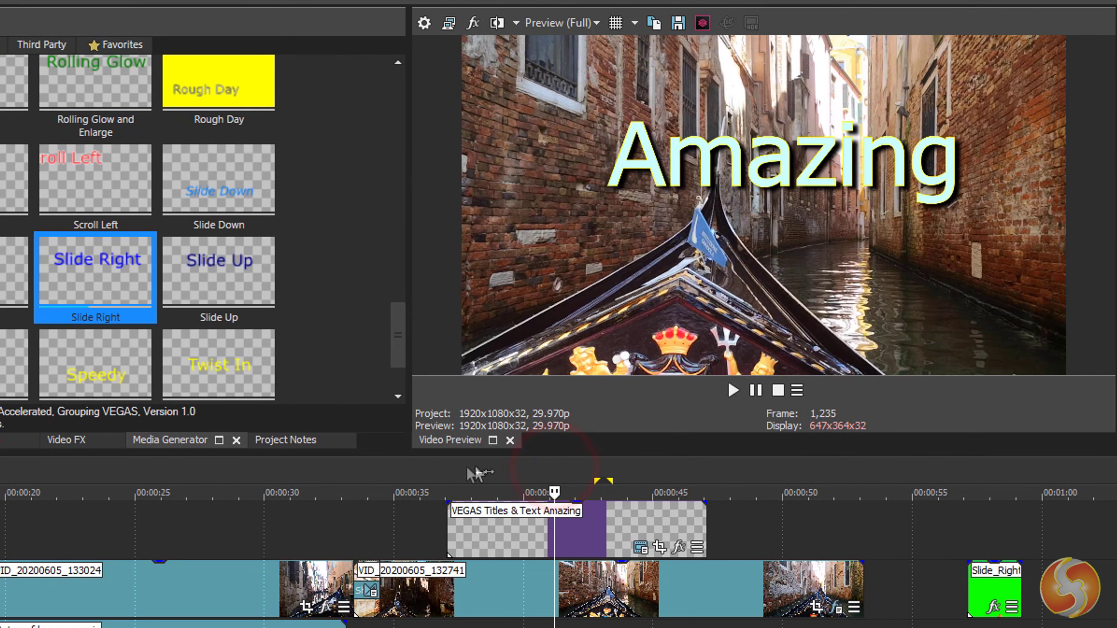
Loop the Amazing title, check Preview quality, then select 35.569–49.349 s on the timeline.
mouse_move(432, 474)
mouse_down()
mouse_move(690, 480)
mouse_move(569, 479)
mouse_up()
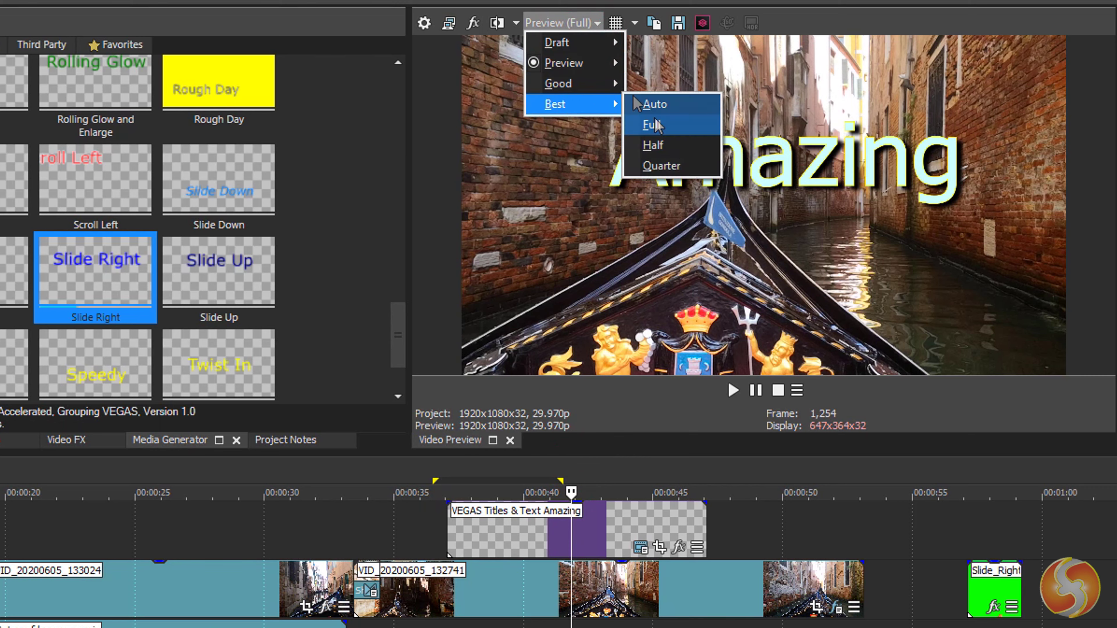
click(425, 23)
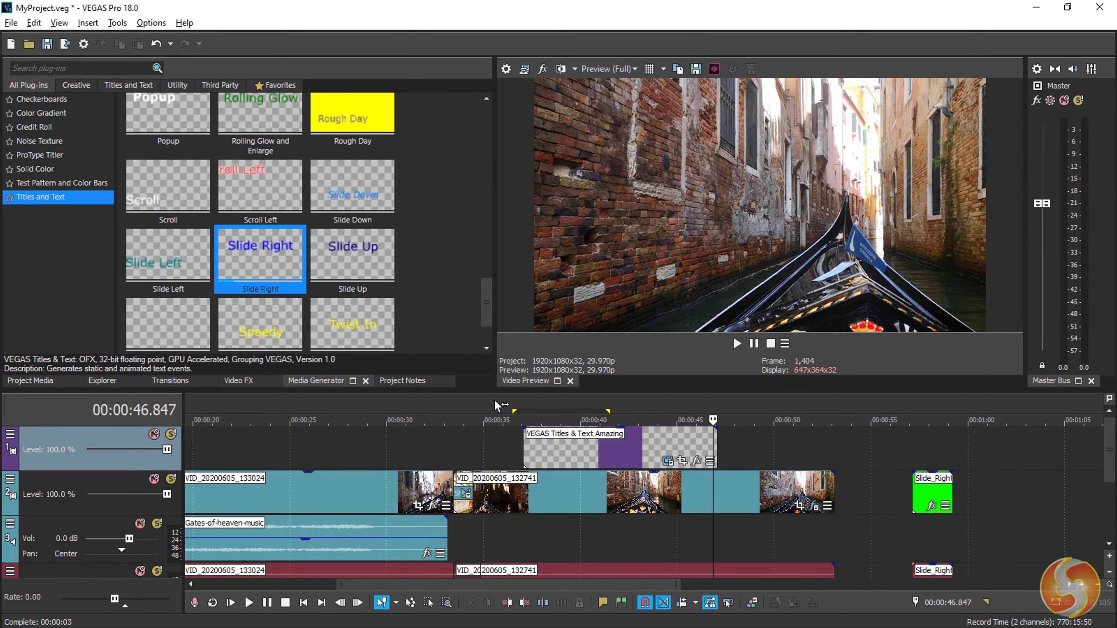
drag(489, 412, 760, 414)
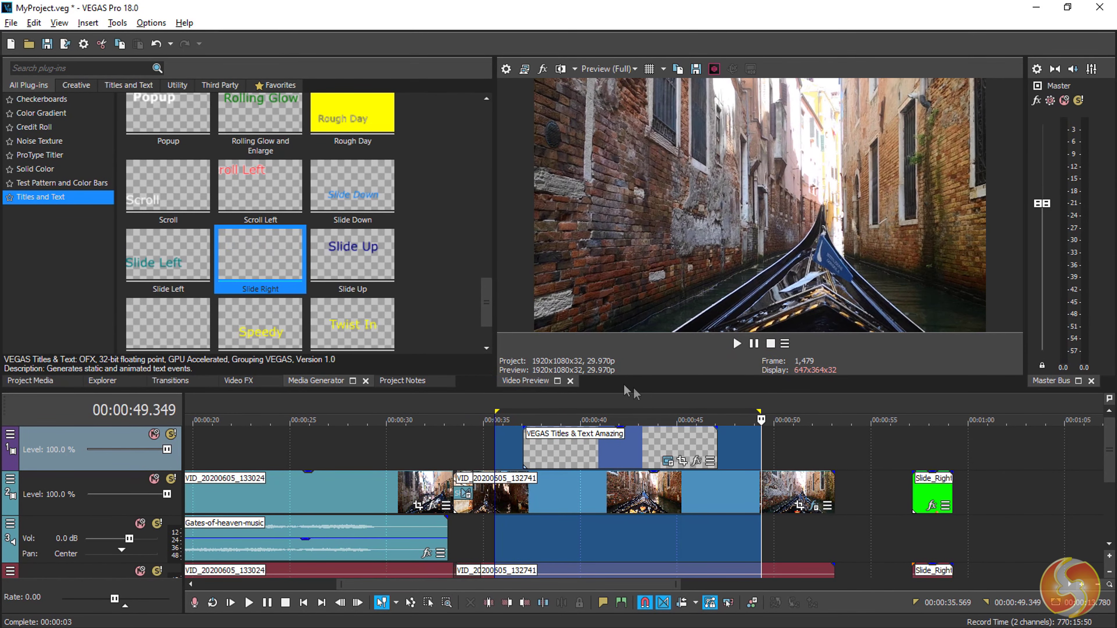
Selectively prerender the selected region using the Internet UHD 2160p 29.97 fps template.
click(117, 22)
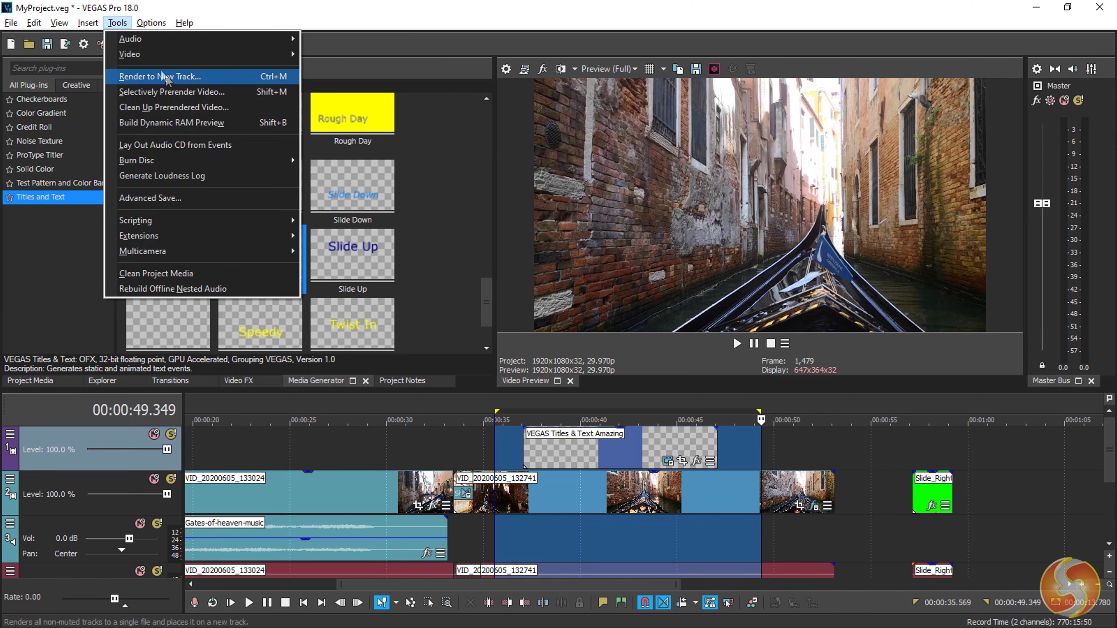
click(227, 95)
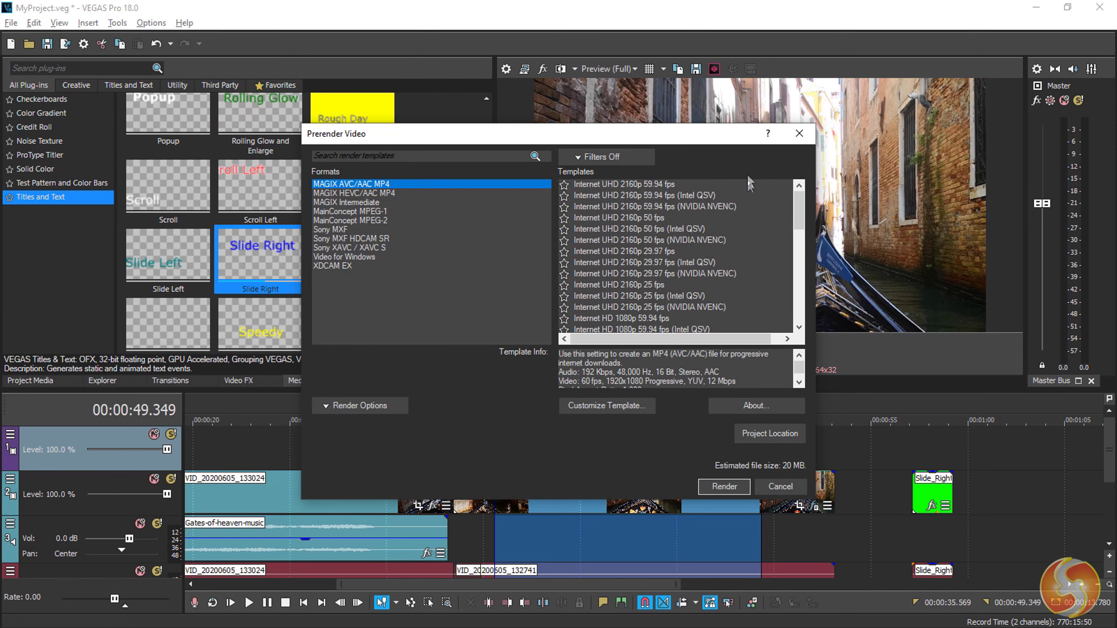
click(644, 253)
click(723, 484)
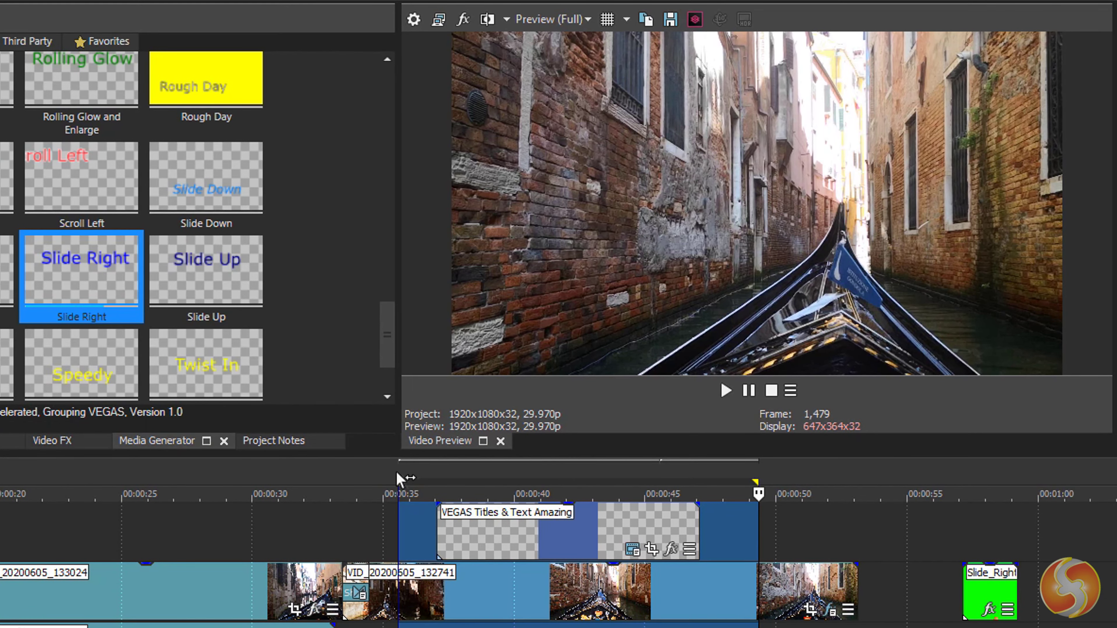
Play back the prerendered region from about 35 s, then bring up Clean Up Prerendered Video.
click(481, 407)
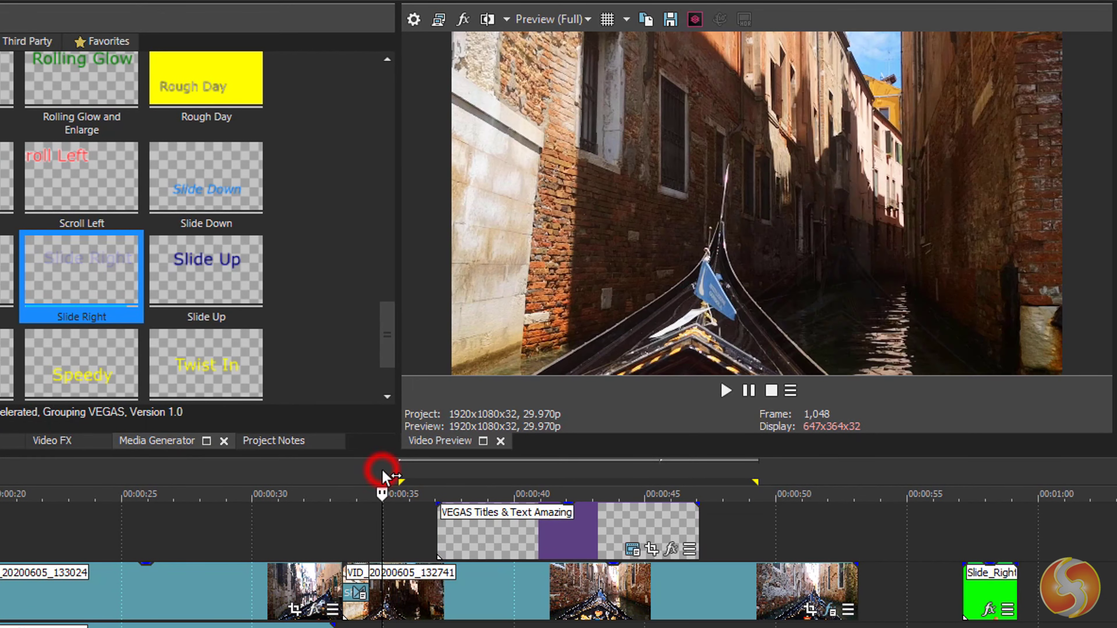
click(726, 390)
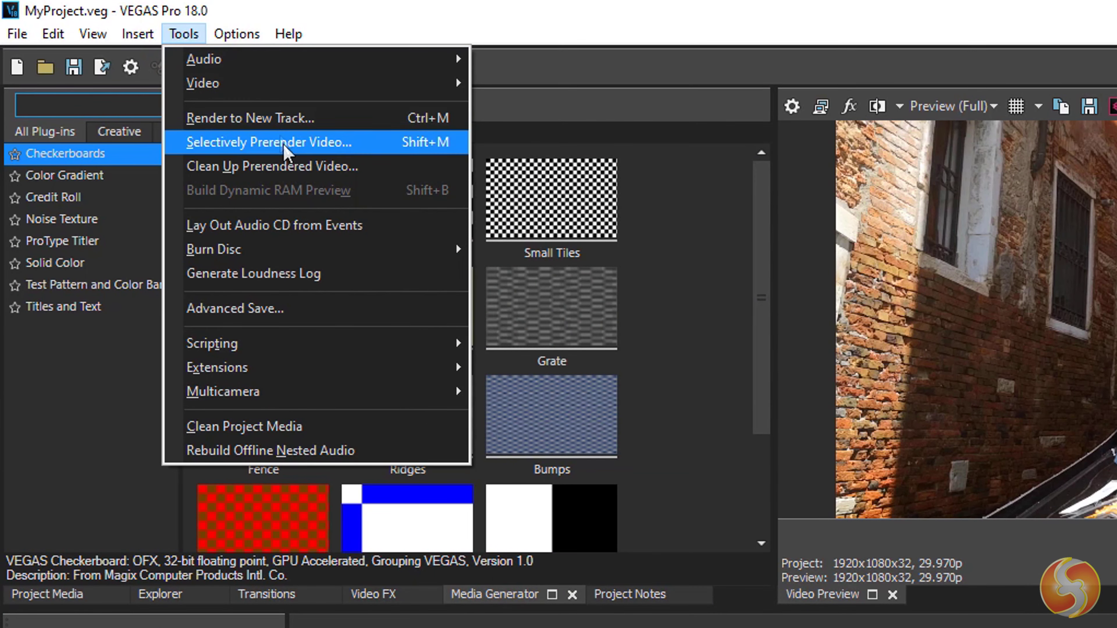
click(391, 169)
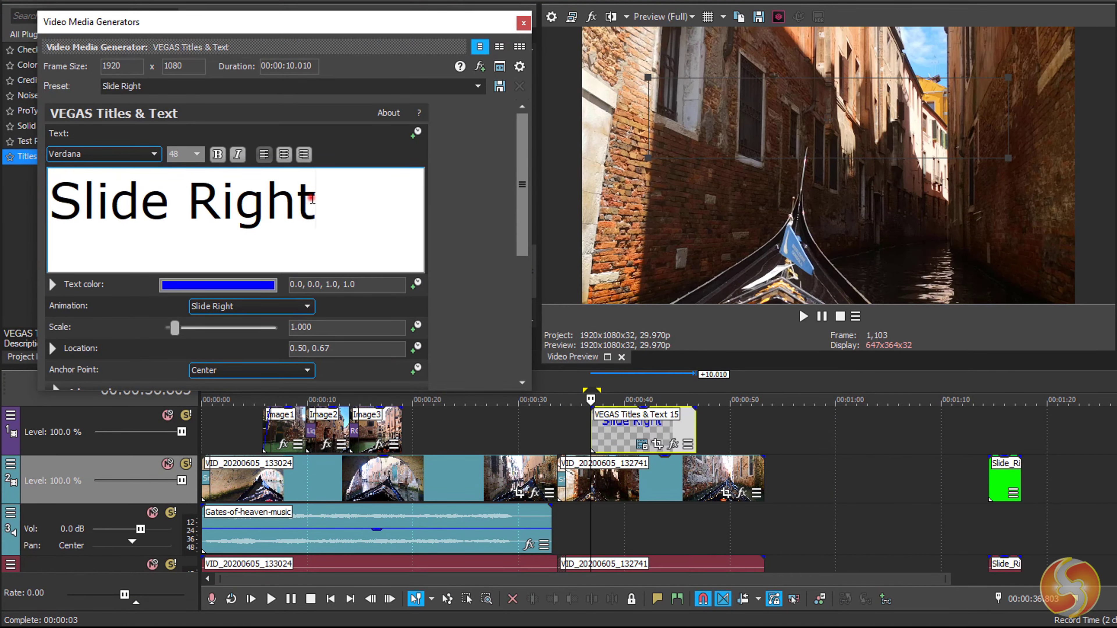
Change the Slide Right text colour to pale cyan (0.81, 1.0, 1.0) and loop-play its start.
triple_click(311, 199)
click(217, 285)
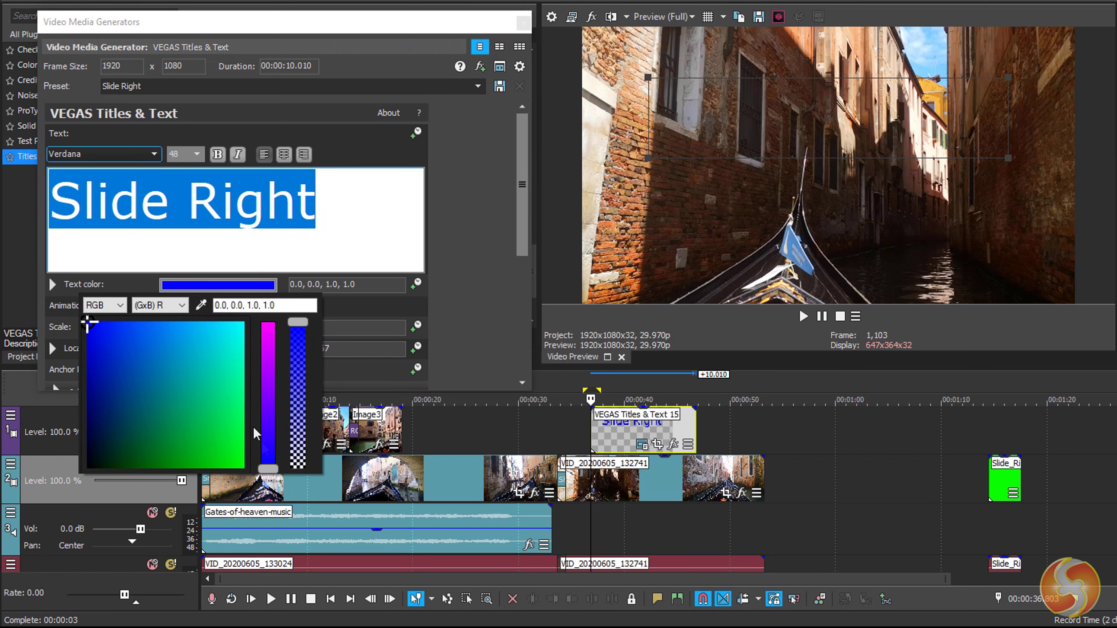
drag(272, 468, 268, 350)
click(215, 348)
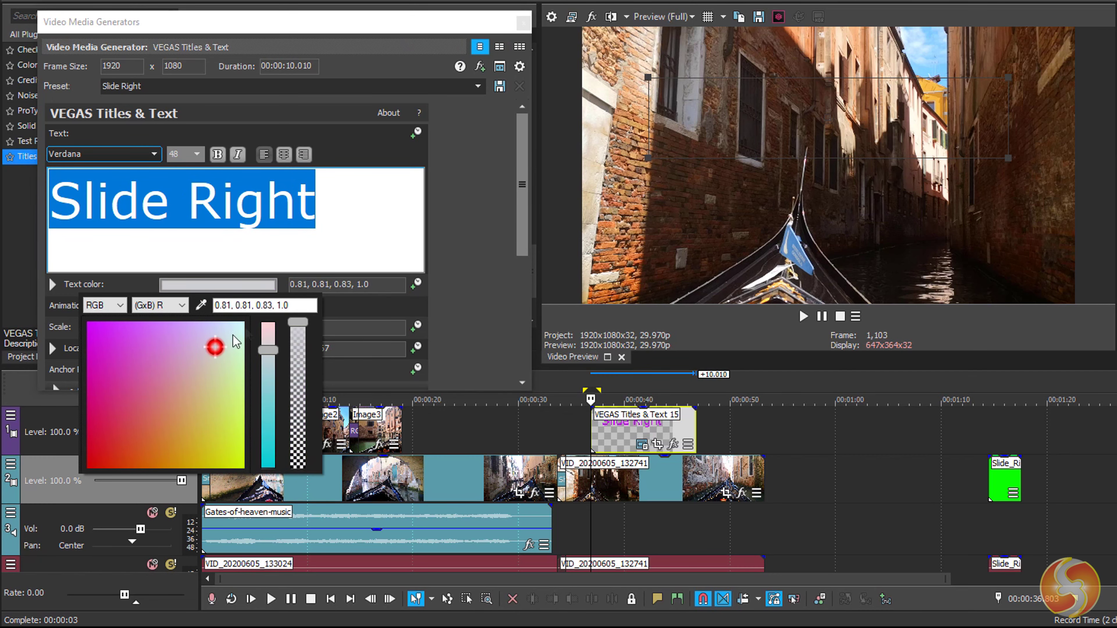
click(242, 325)
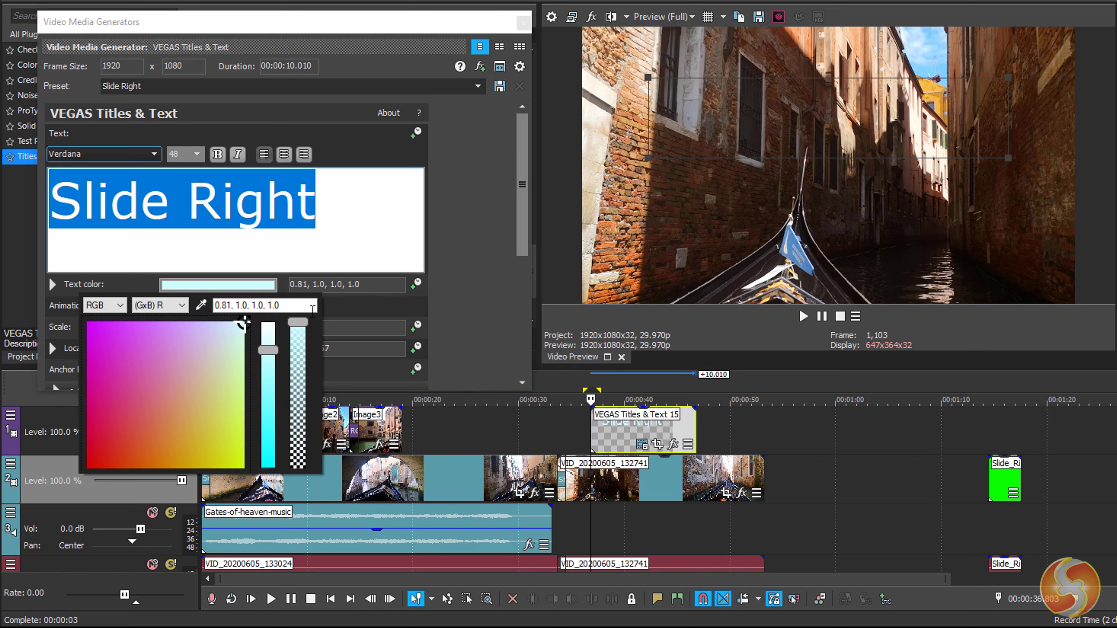
click(348, 316)
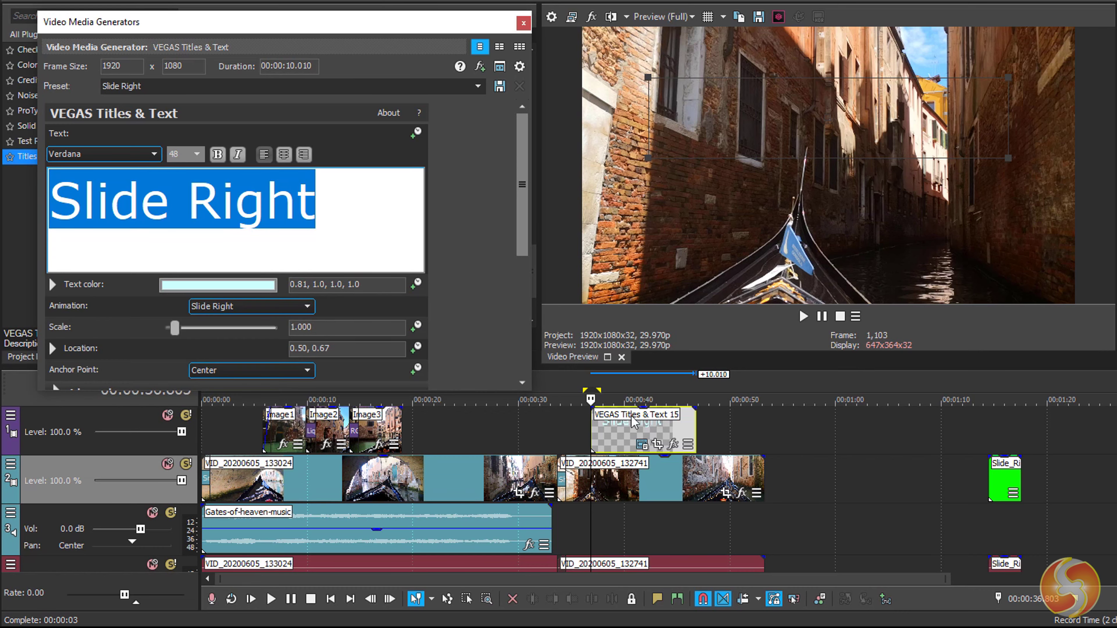
drag(576, 383, 655, 390)
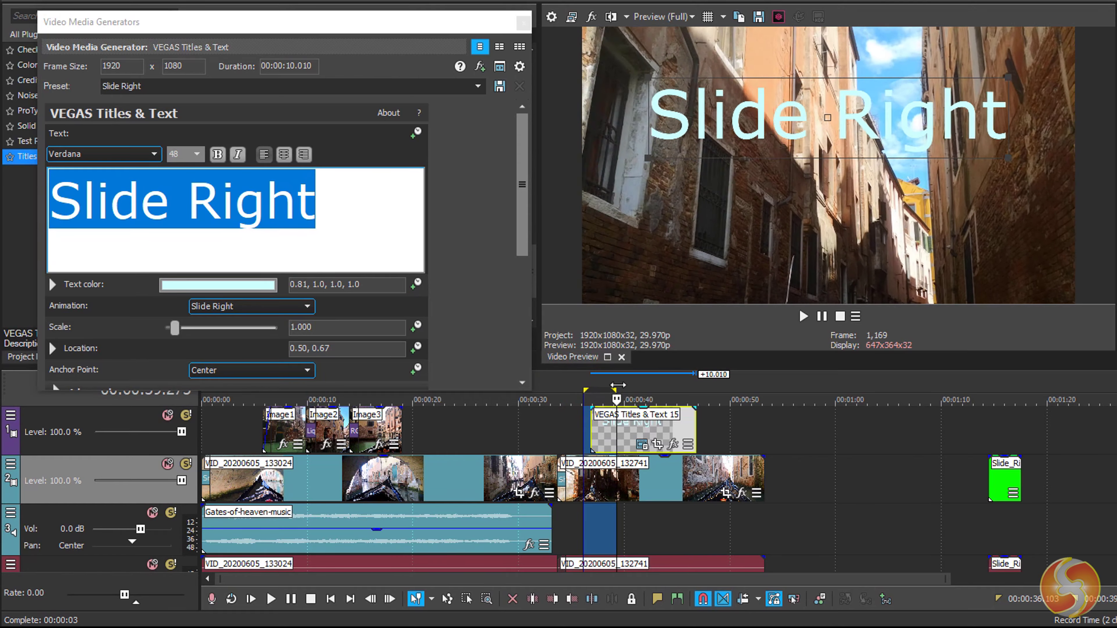